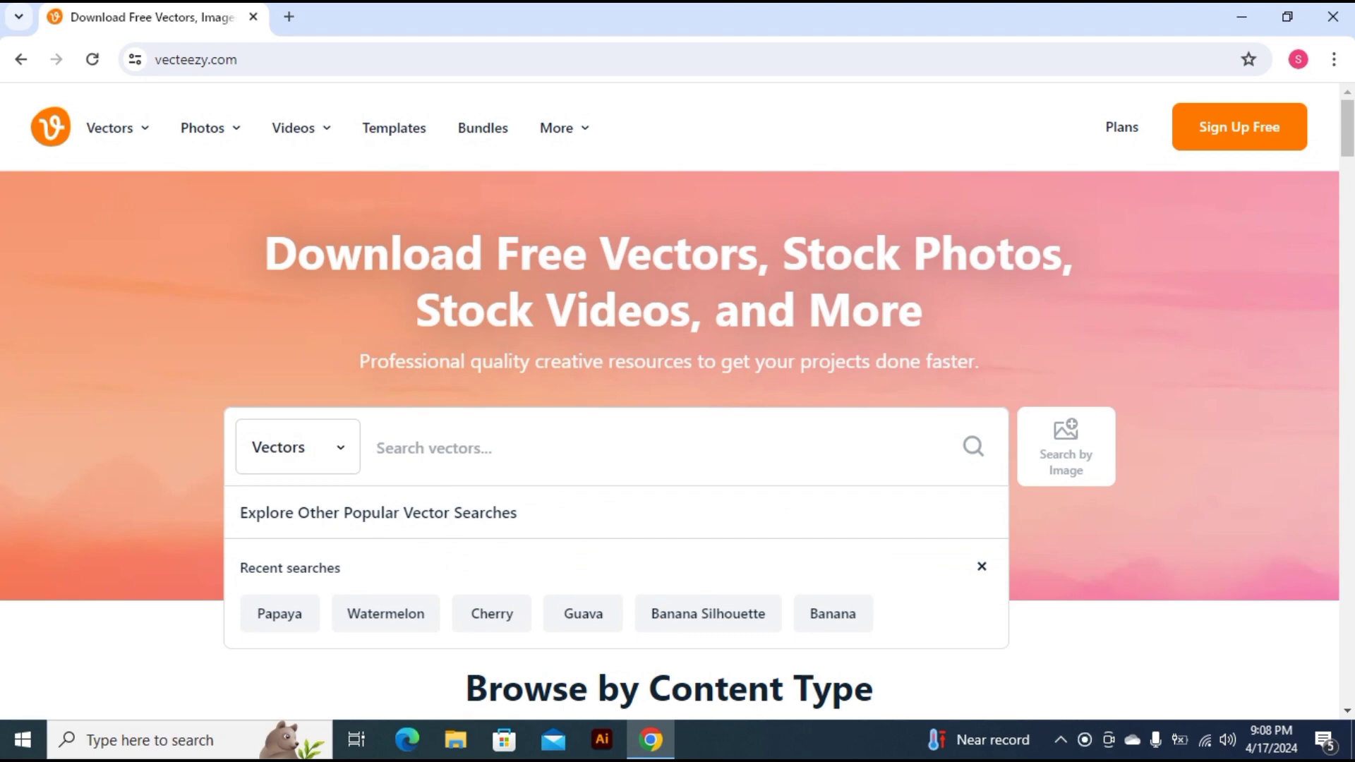
# Search Vecteezy for 'Pomegranate vector'
pyautogui.write('Pomegranate')
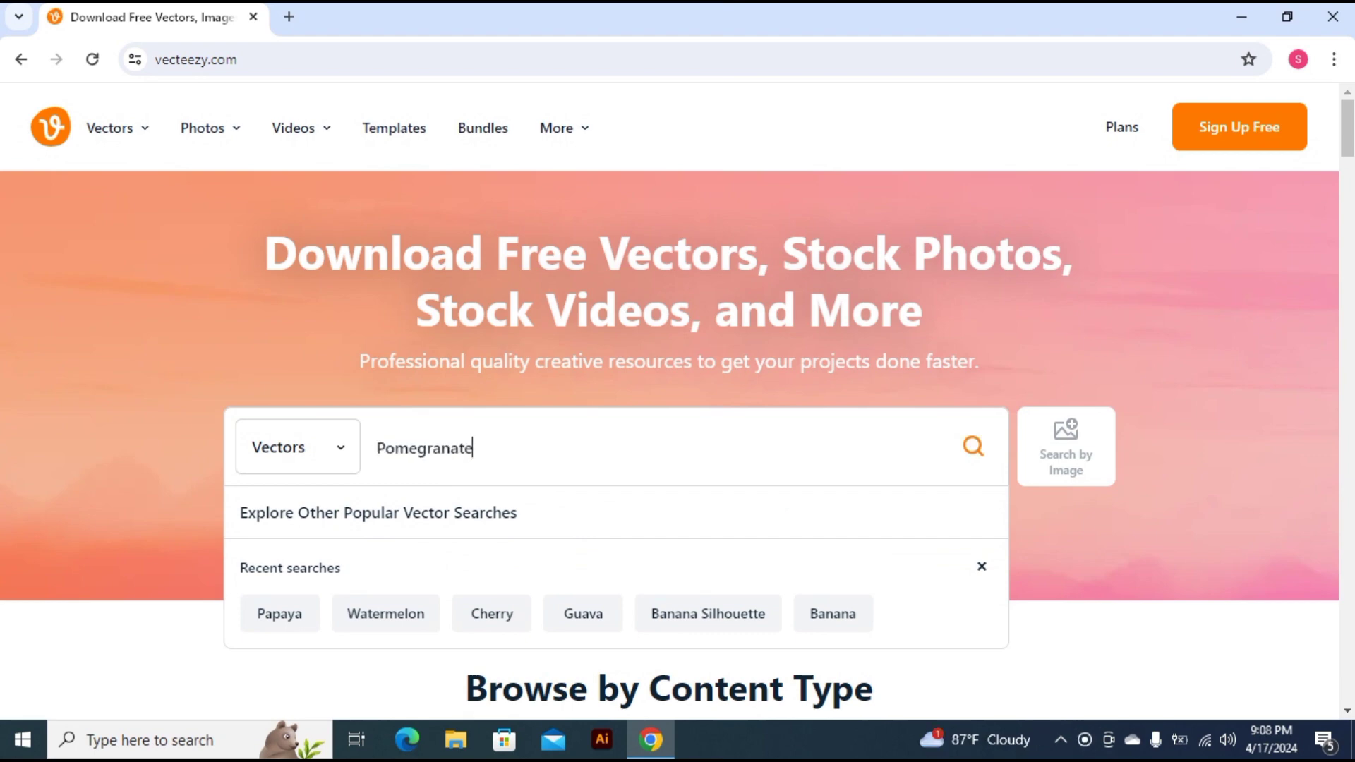
pyautogui.write(' ve')
pyautogui.write('ctor')
pyautogui.press('Return')
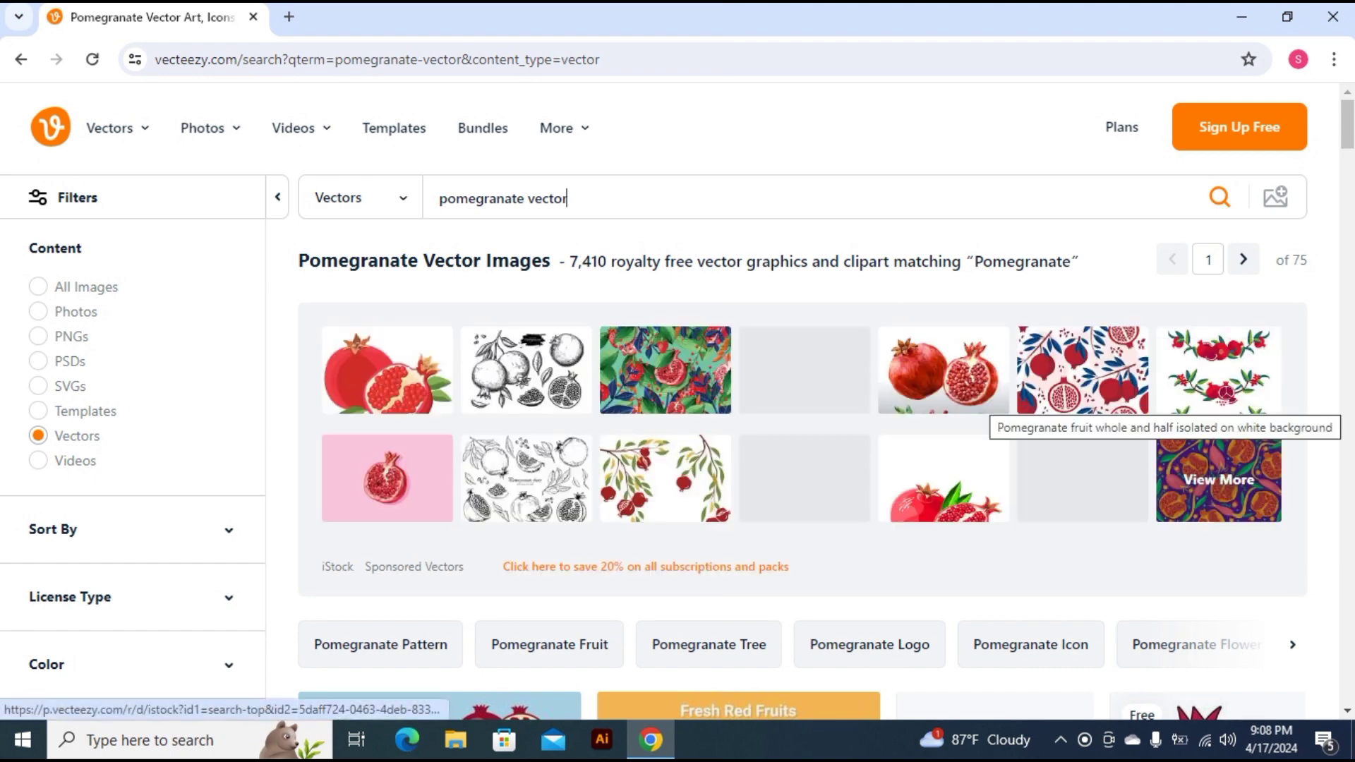
# Scroll through the Vecteezy pomegranate vector results for reference
pyautogui.scroll(-3, 1059, 395)
pyautogui.scroll(-3, 995, 381)
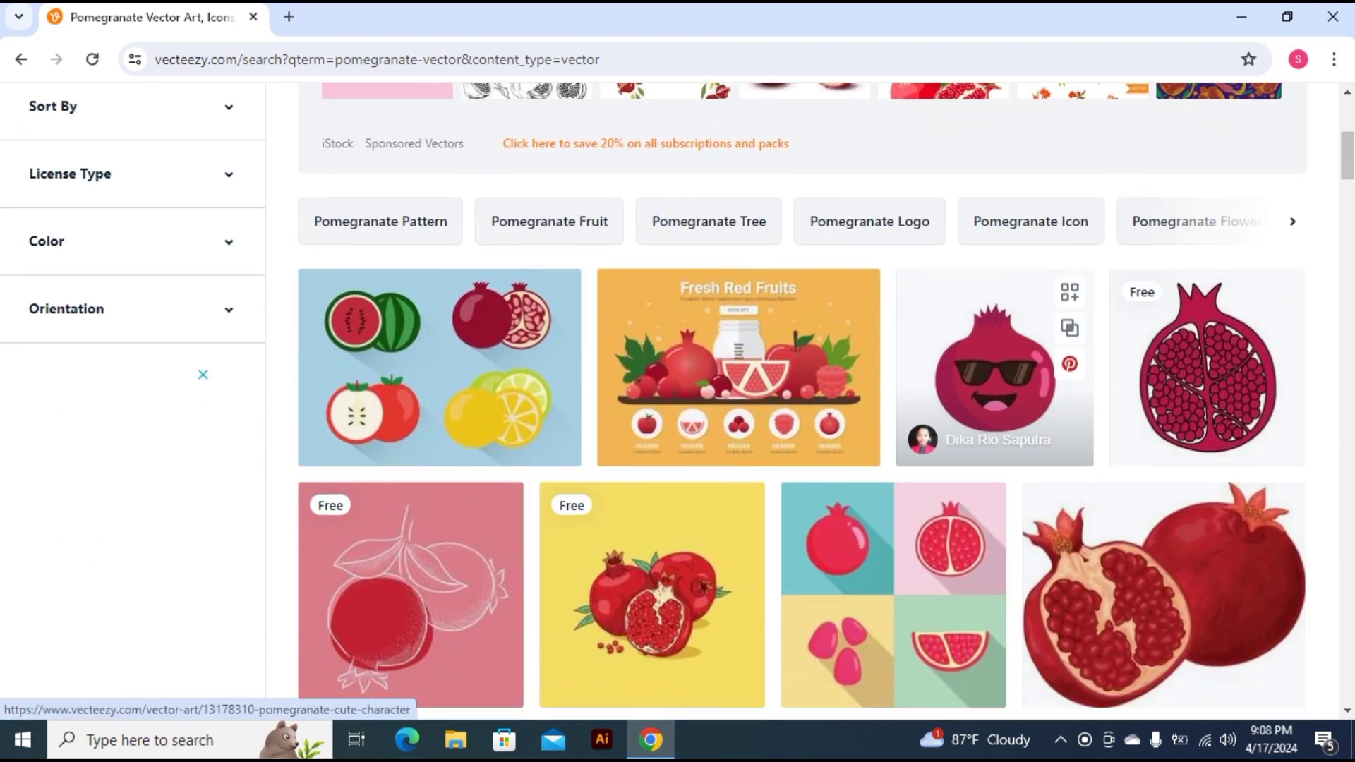
pyautogui.scroll(-1, 995, 381)
pyautogui.scroll(-1, 945, 381)
pyautogui.scroll(-2, 945, 381)
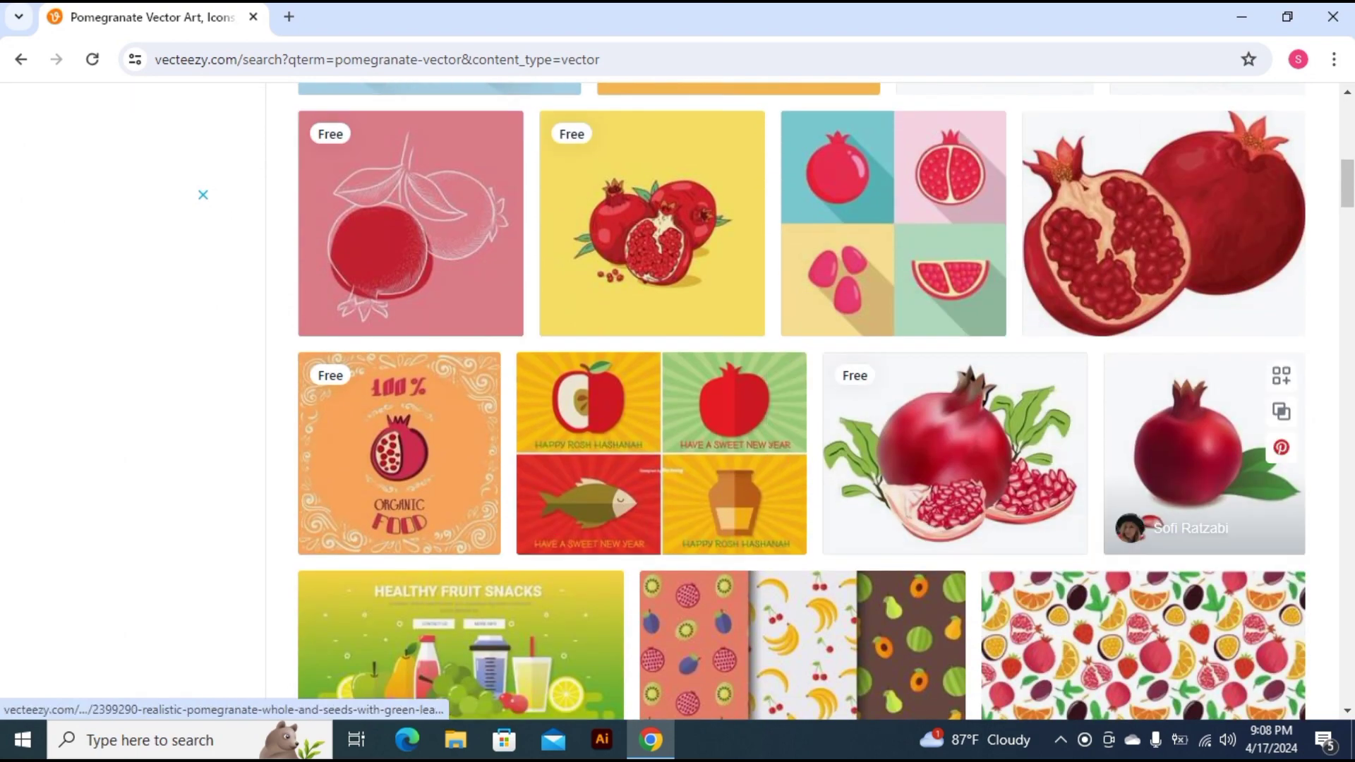
pyautogui.scroll(-1, 1199, 389)
pyautogui.scroll(-1, 1199, 388)
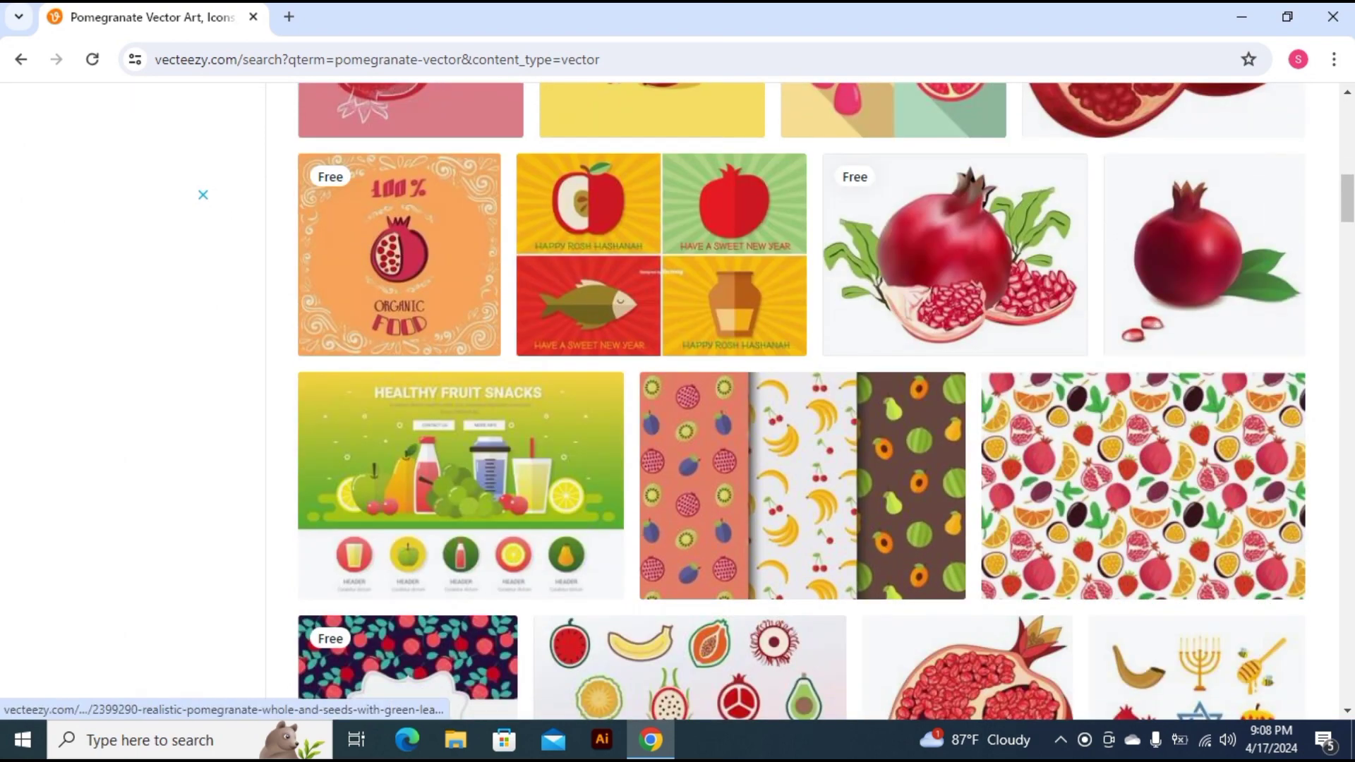
pyautogui.scroll(2, 1200, 388)
pyautogui.scroll(-1, 1136, 311)
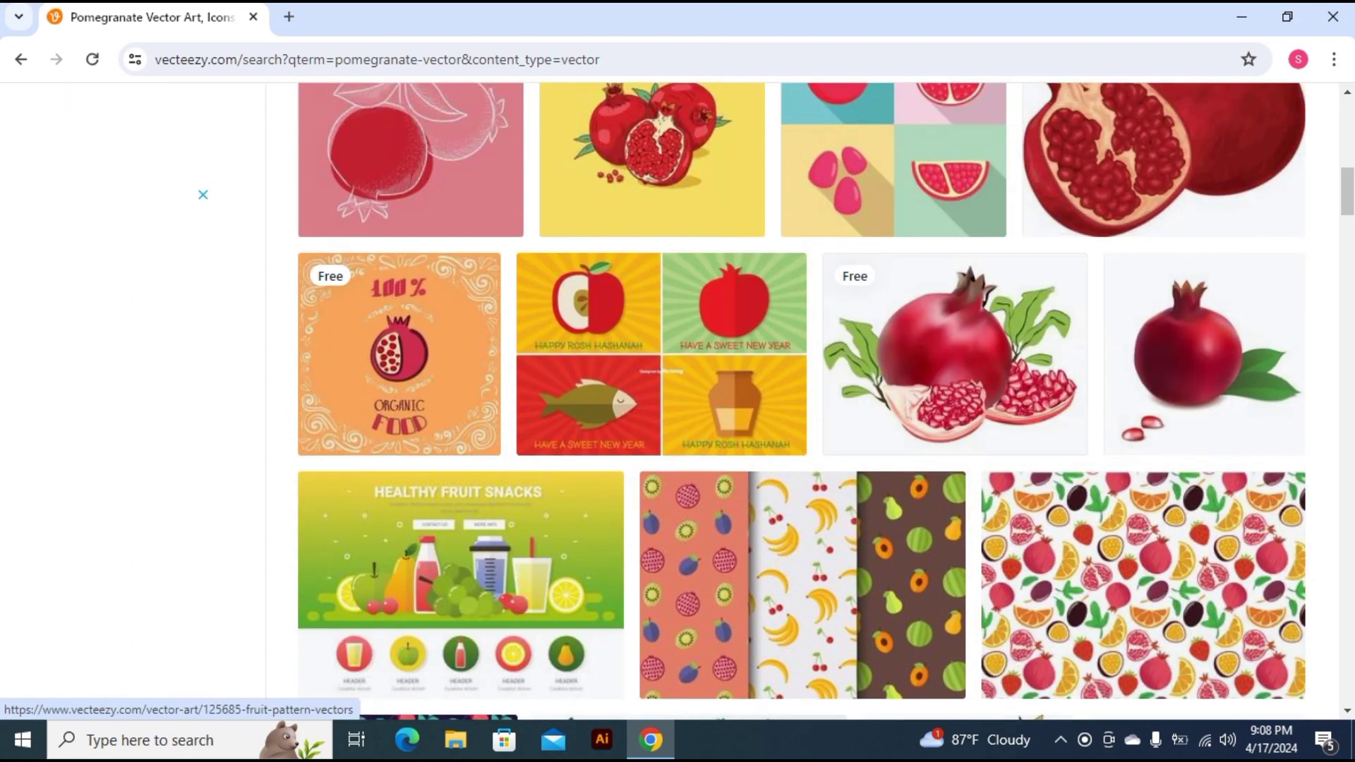
pyautogui.scroll(-3, 1136, 311)
pyautogui.scroll(-1, 1136, 353)
pyautogui.scroll(-2, 1136, 353)
pyautogui.scroll(-3, 1136, 353)
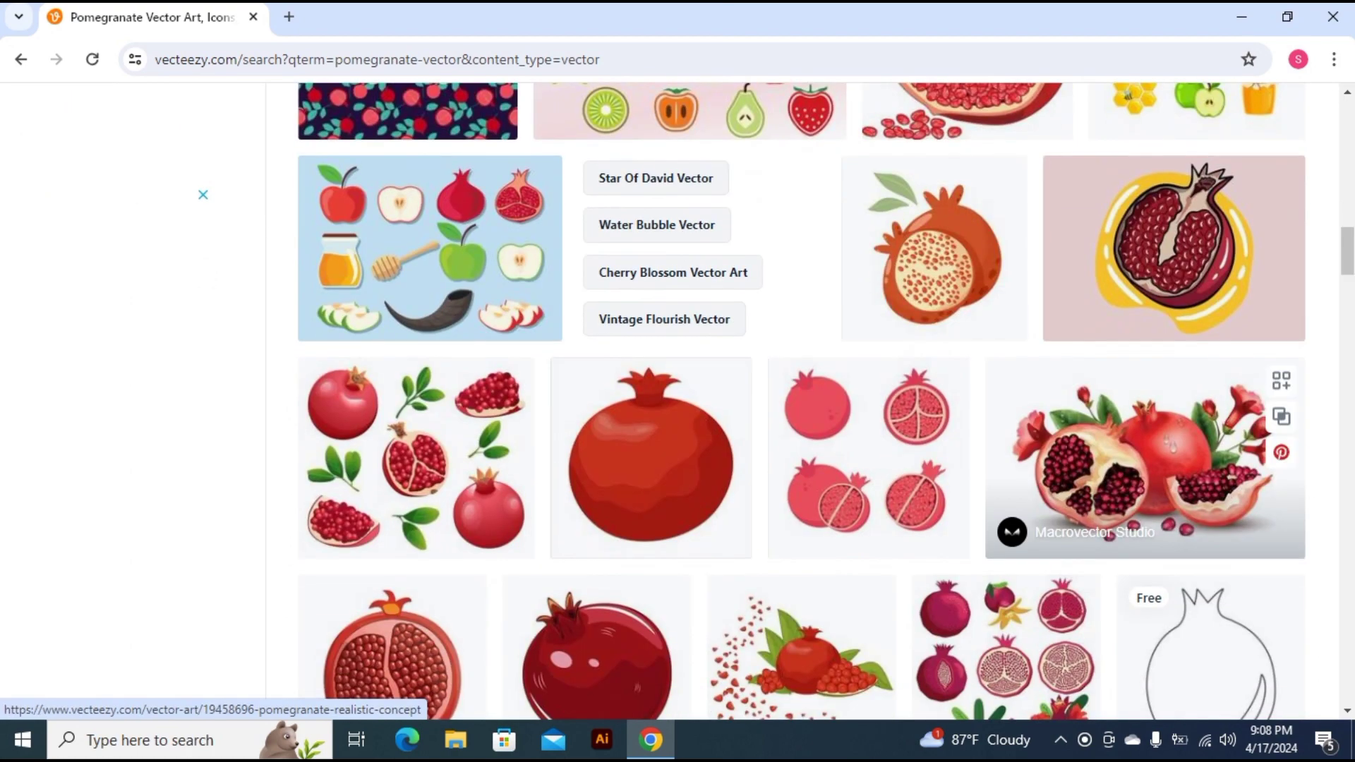
pyautogui.scroll(-1, 1136, 353)
pyautogui.scroll(-1, 1136, 353)
pyautogui.scroll(-1, 1136, 353)
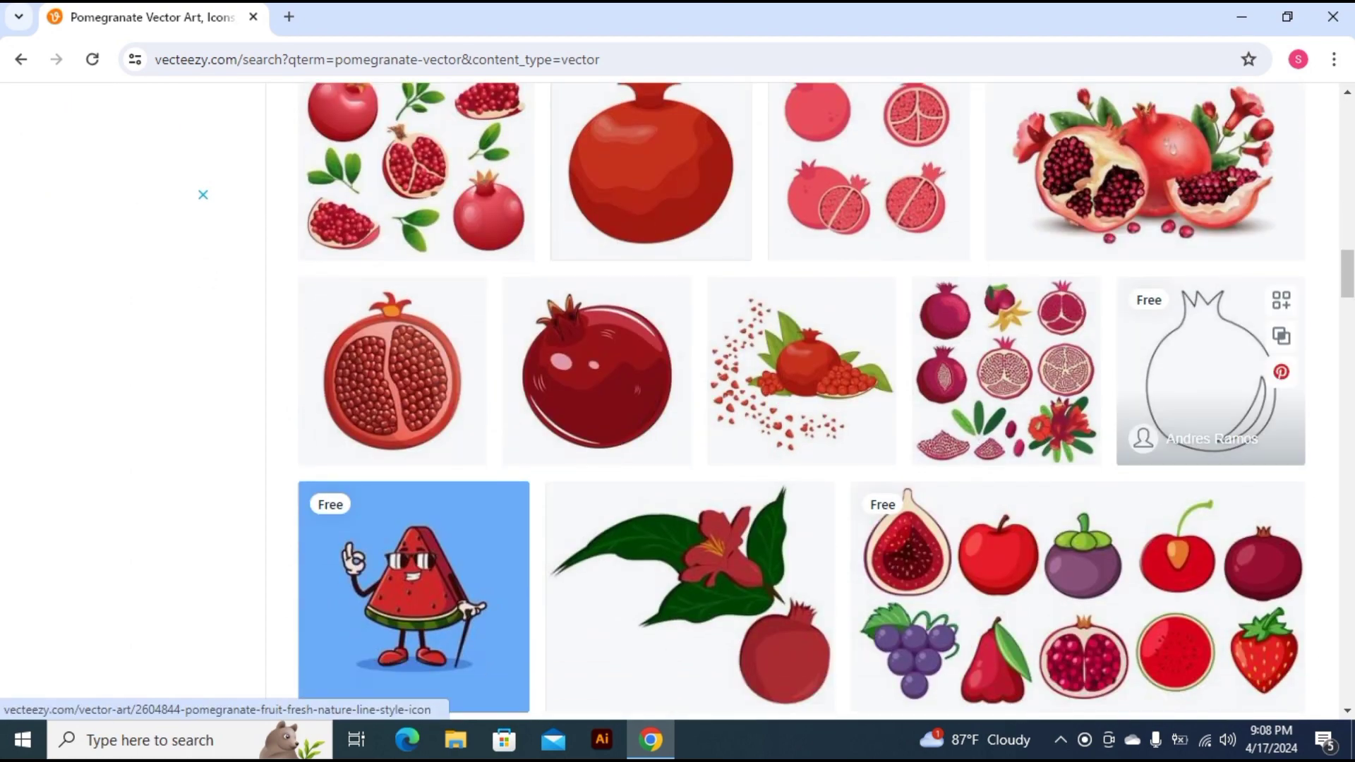
pyautogui.scroll(-2, 564, 395)
pyautogui.scroll(-2, 565, 395)
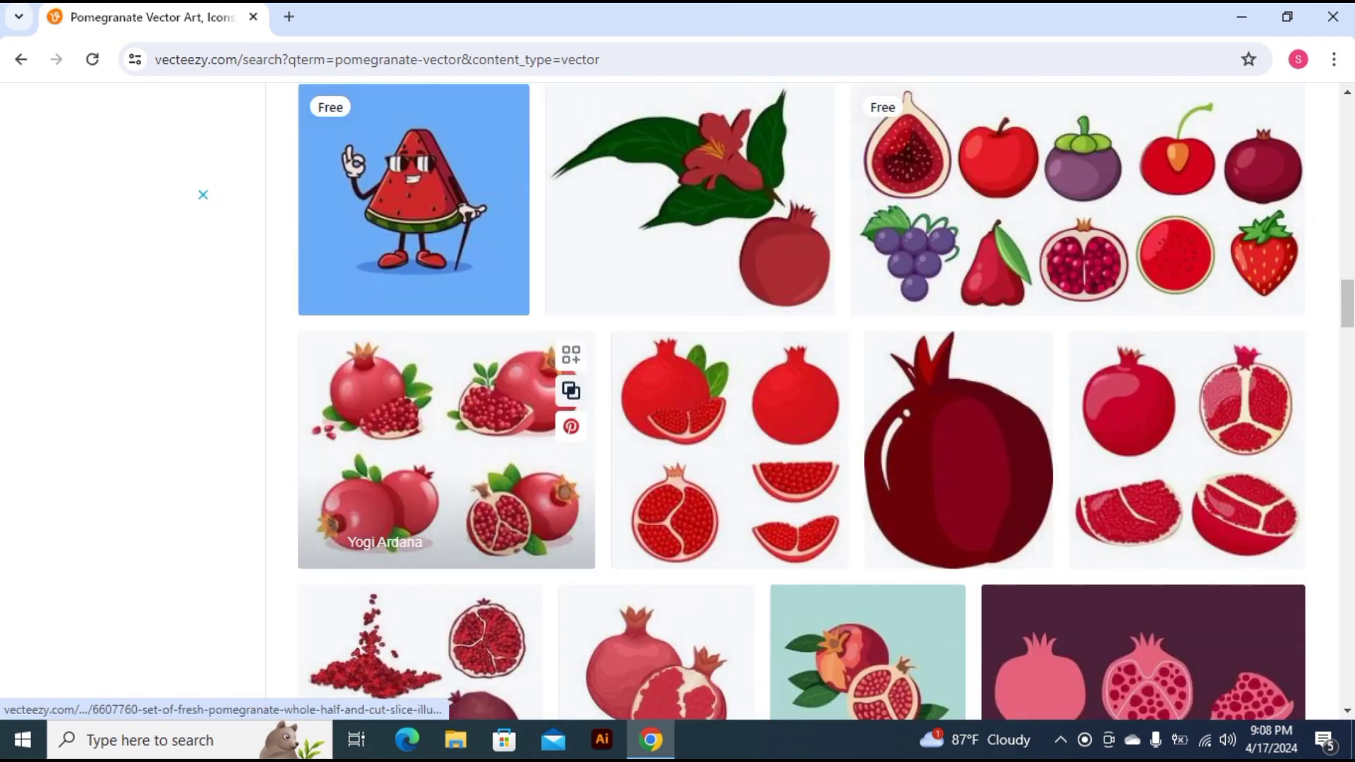
pyautogui.scroll(-1, 960, 409)
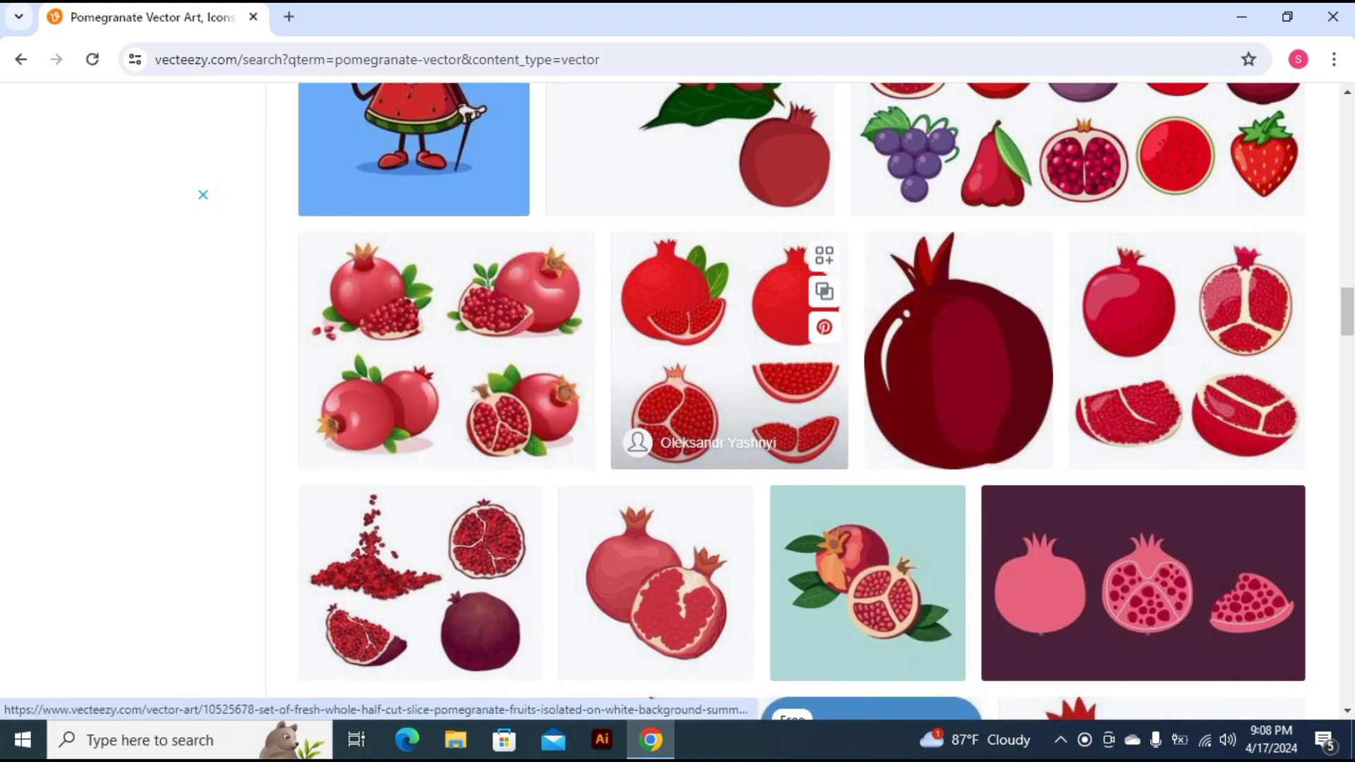
pyautogui.scroll(-2, 727, 318)
pyautogui.scroll(-3, 727, 317)
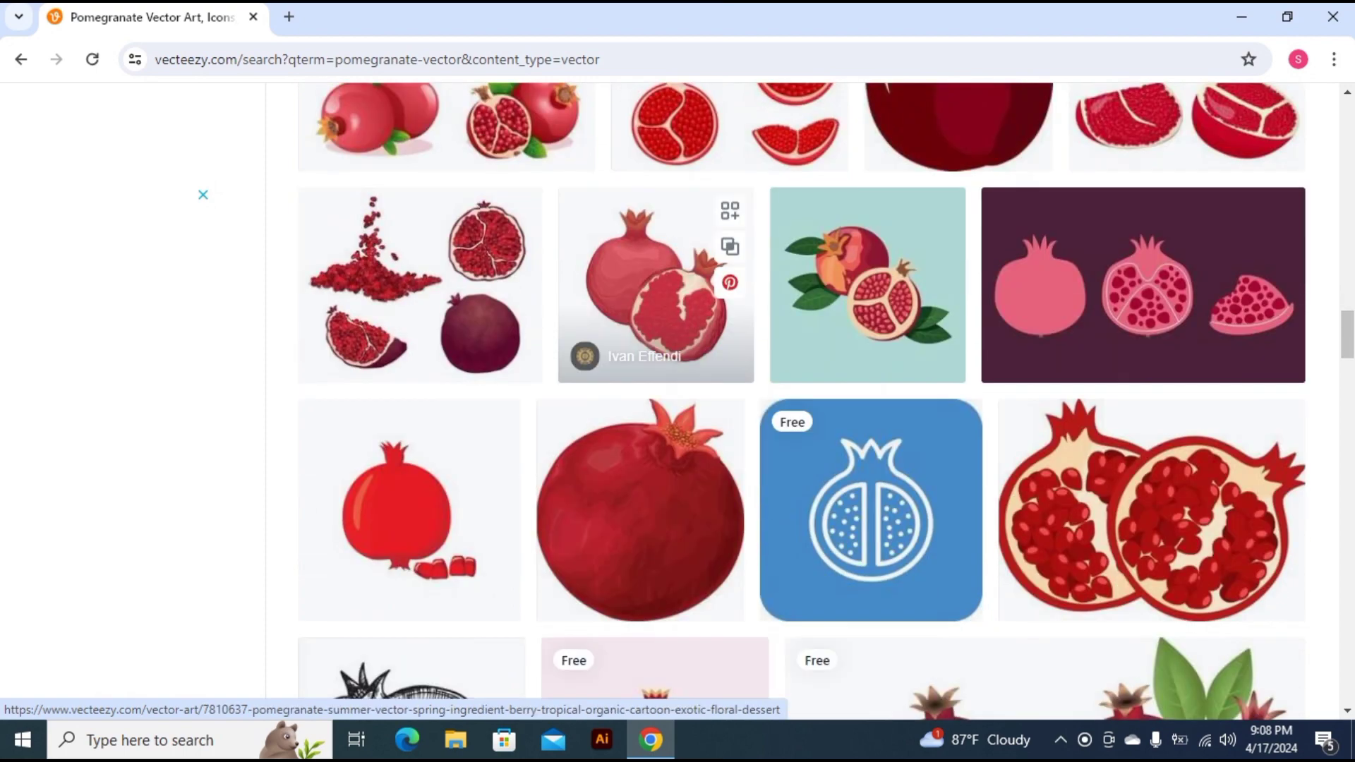
pyautogui.scroll(5, 727, 339)
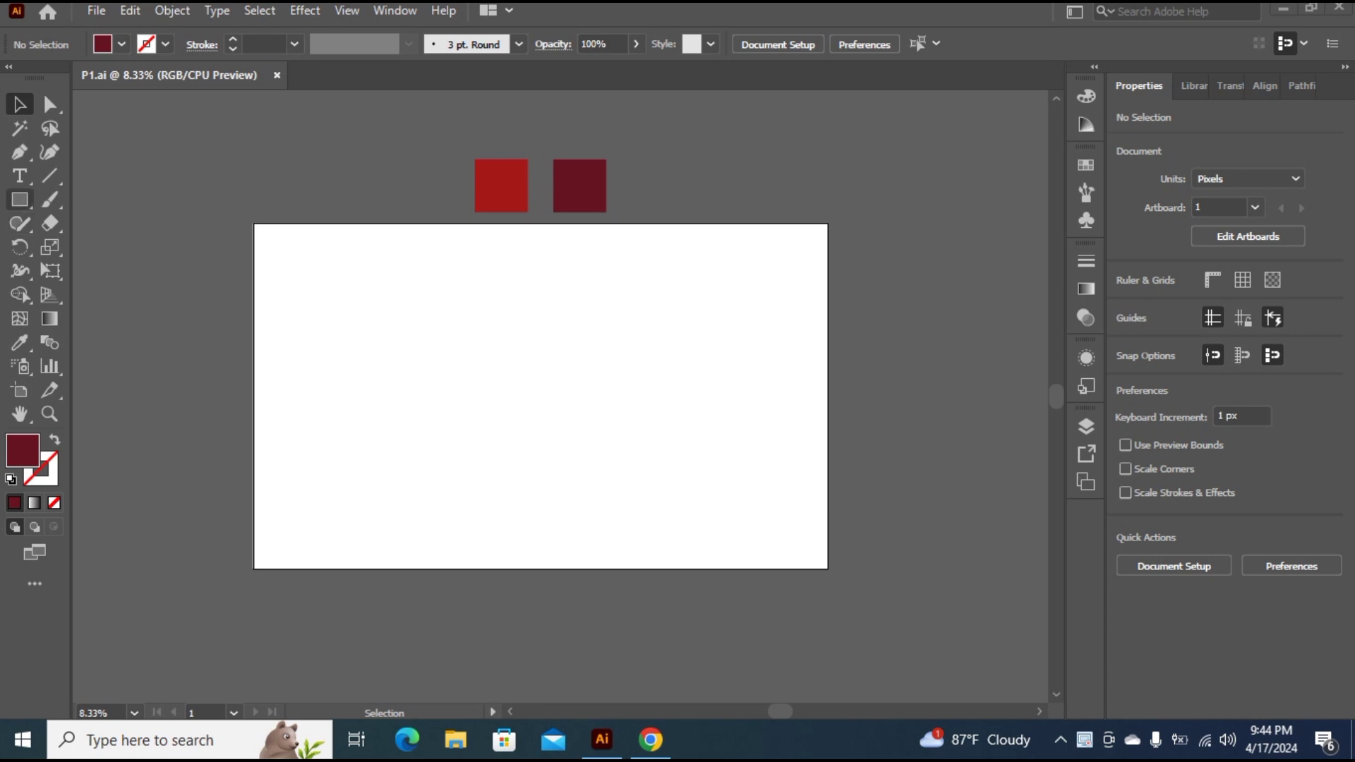
# Draw a large circle with the Ellipse tool and centre it on the artboard
pyautogui.click(19, 200)
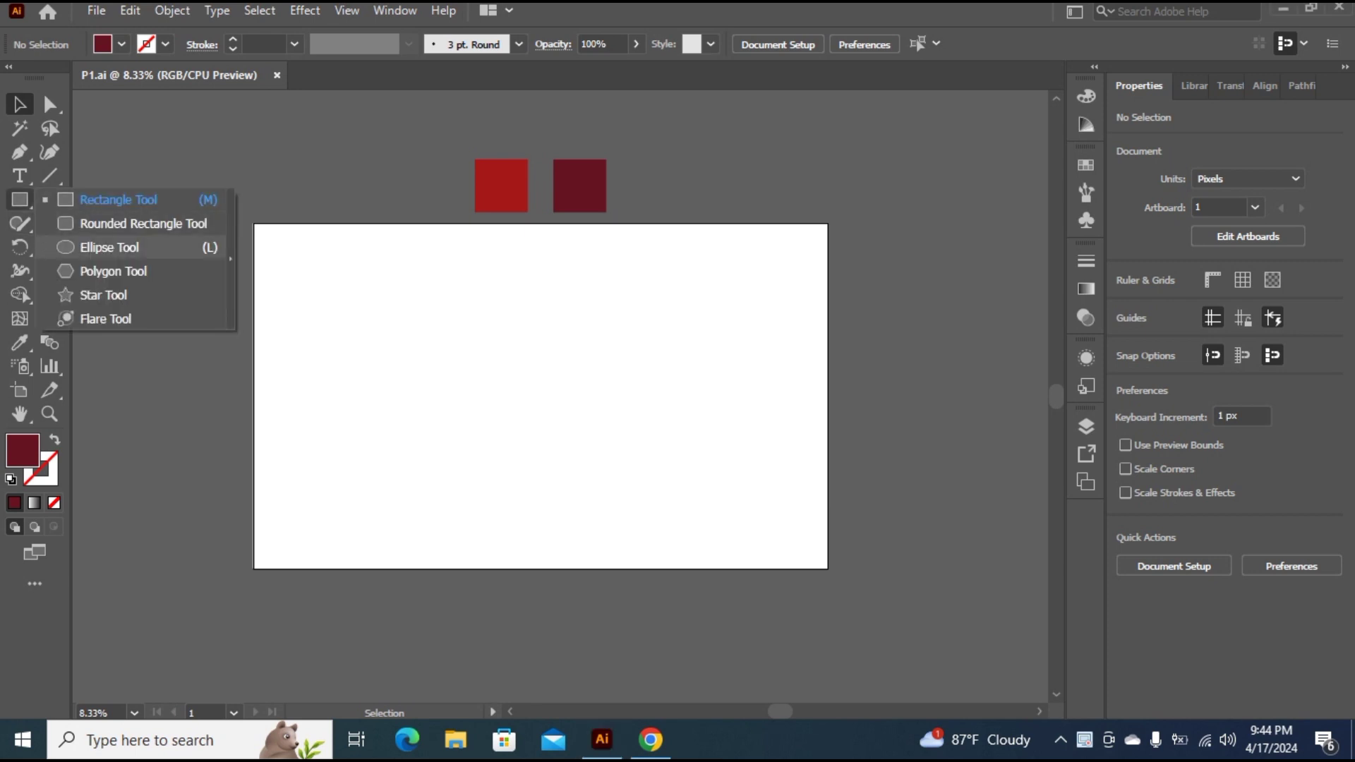
pyautogui.click(109, 247)
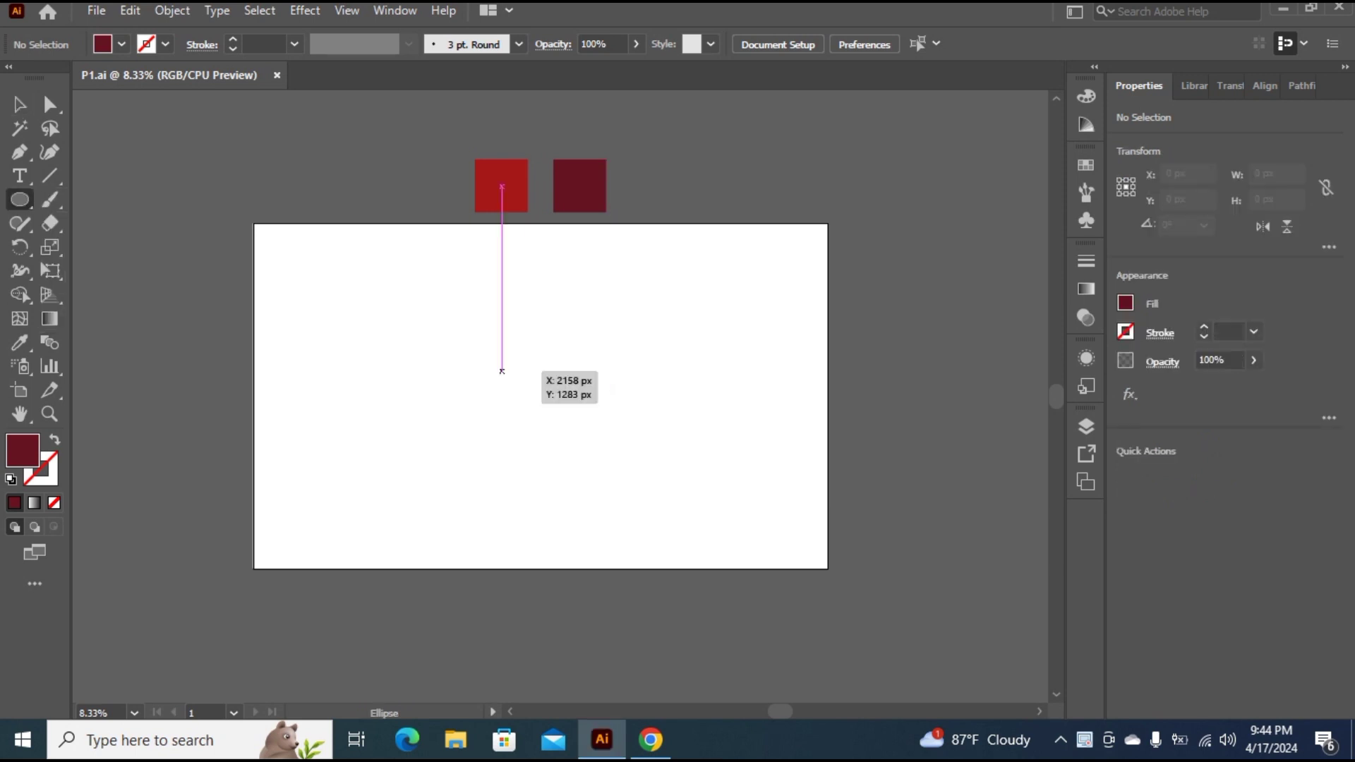
pyautogui.moveTo(501, 371)
pyautogui.mouseDown()
pyautogui.moveTo(623, 445)
pyautogui.moveTo(630, 499)
pyautogui.mouseUp()
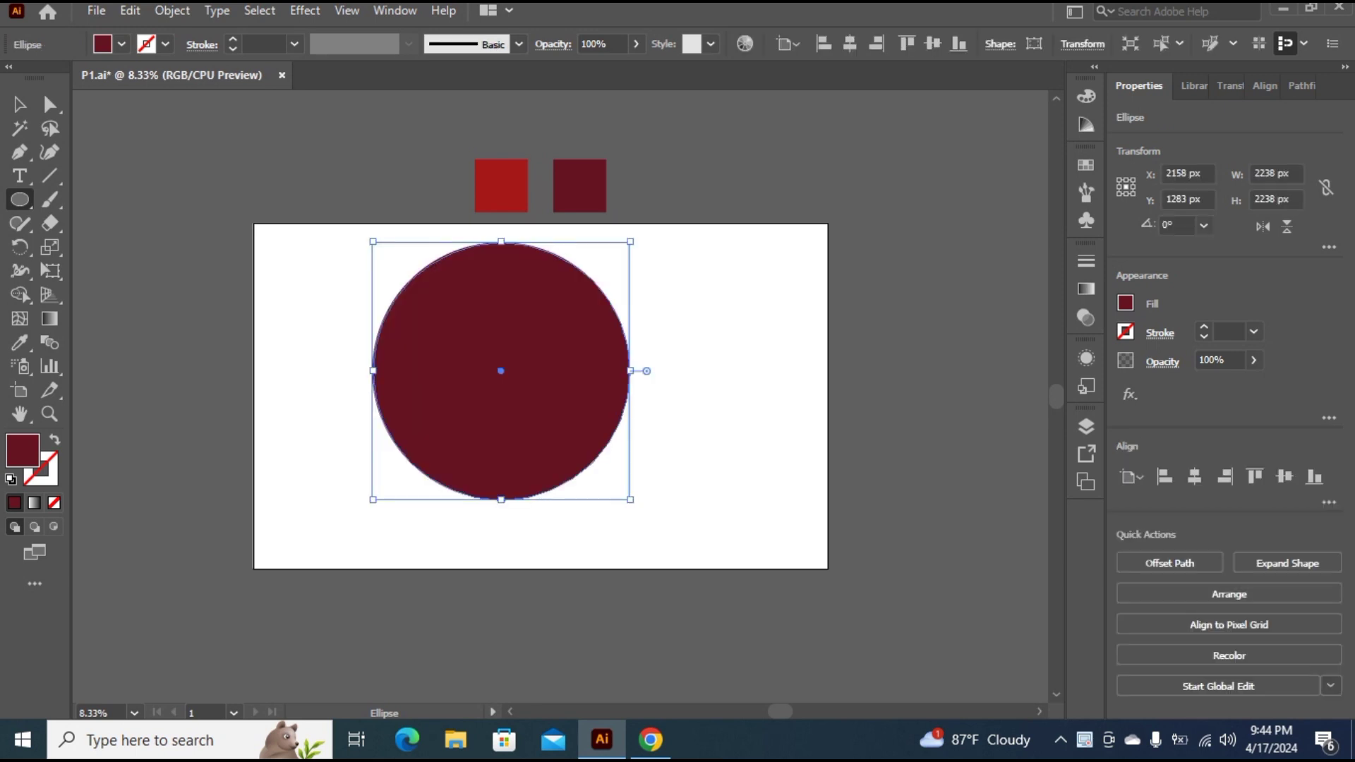
pyautogui.click(1193, 477)
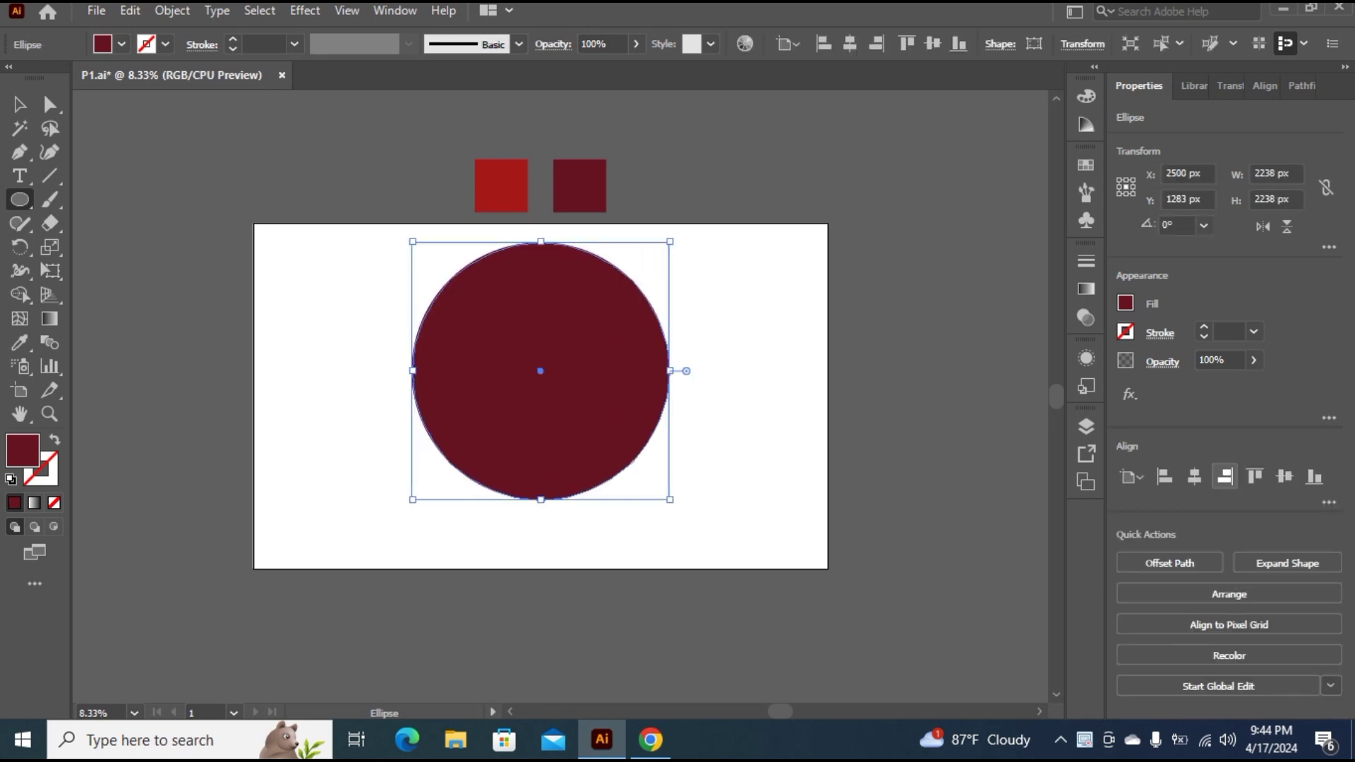
pyautogui.click(1284, 477)
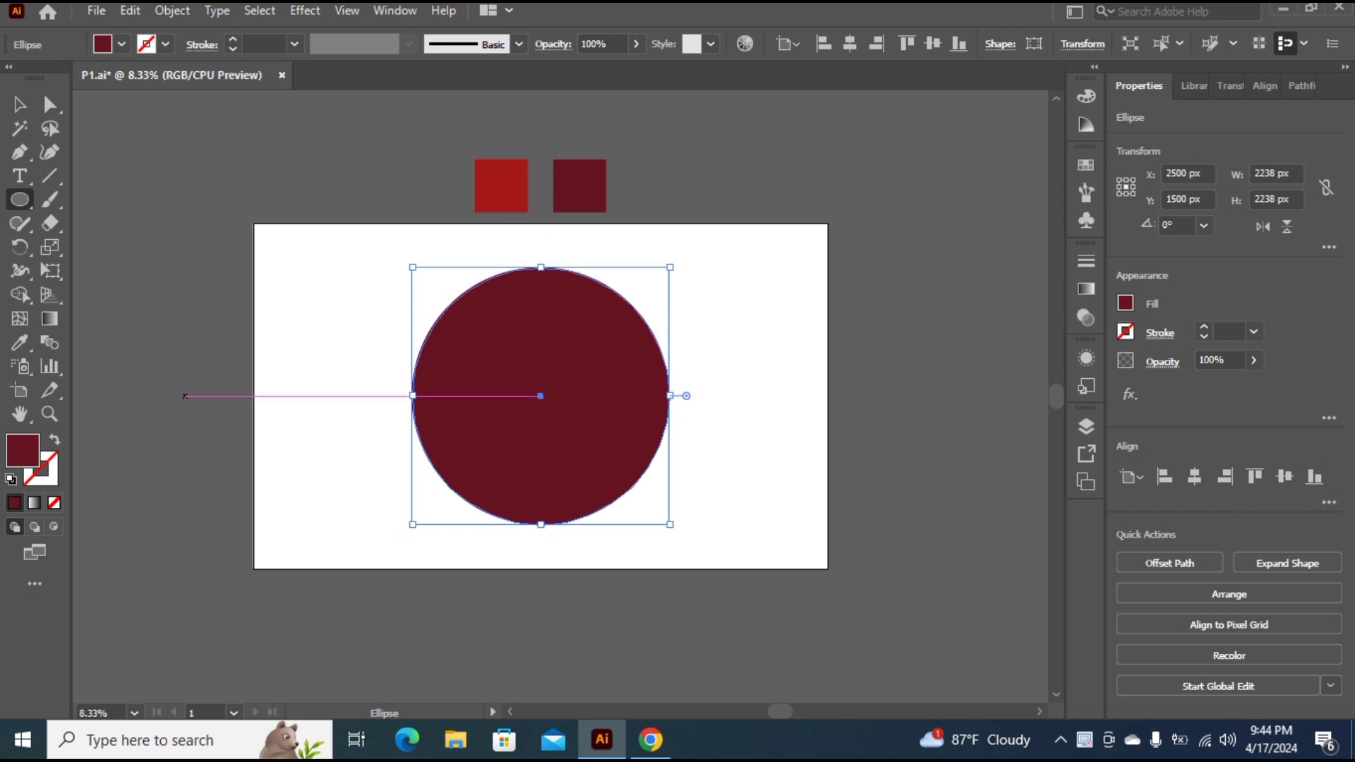
# Fill the circle with the bright red sample, widen it into an oval, and re-centre horizontally
pyautogui.press('i')
pyautogui.click(502, 182)
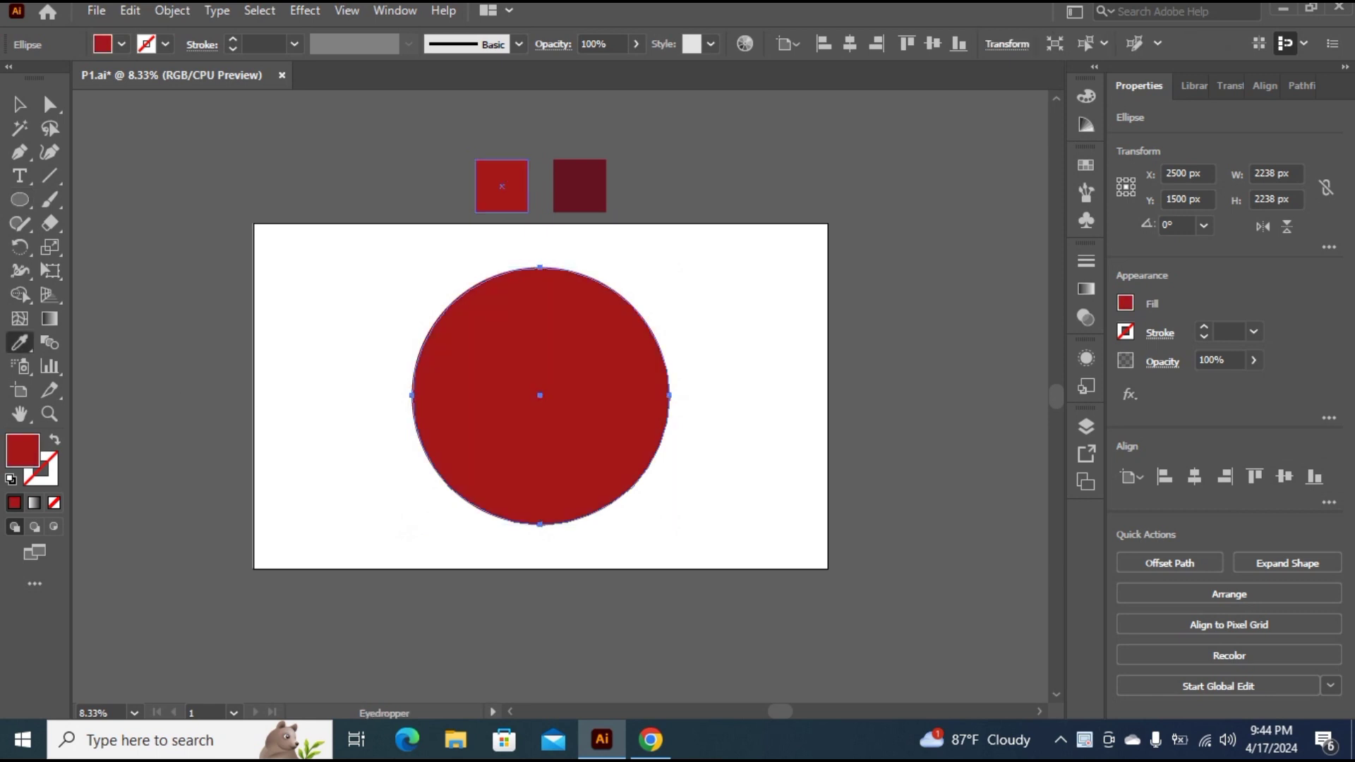
pyautogui.press('v')
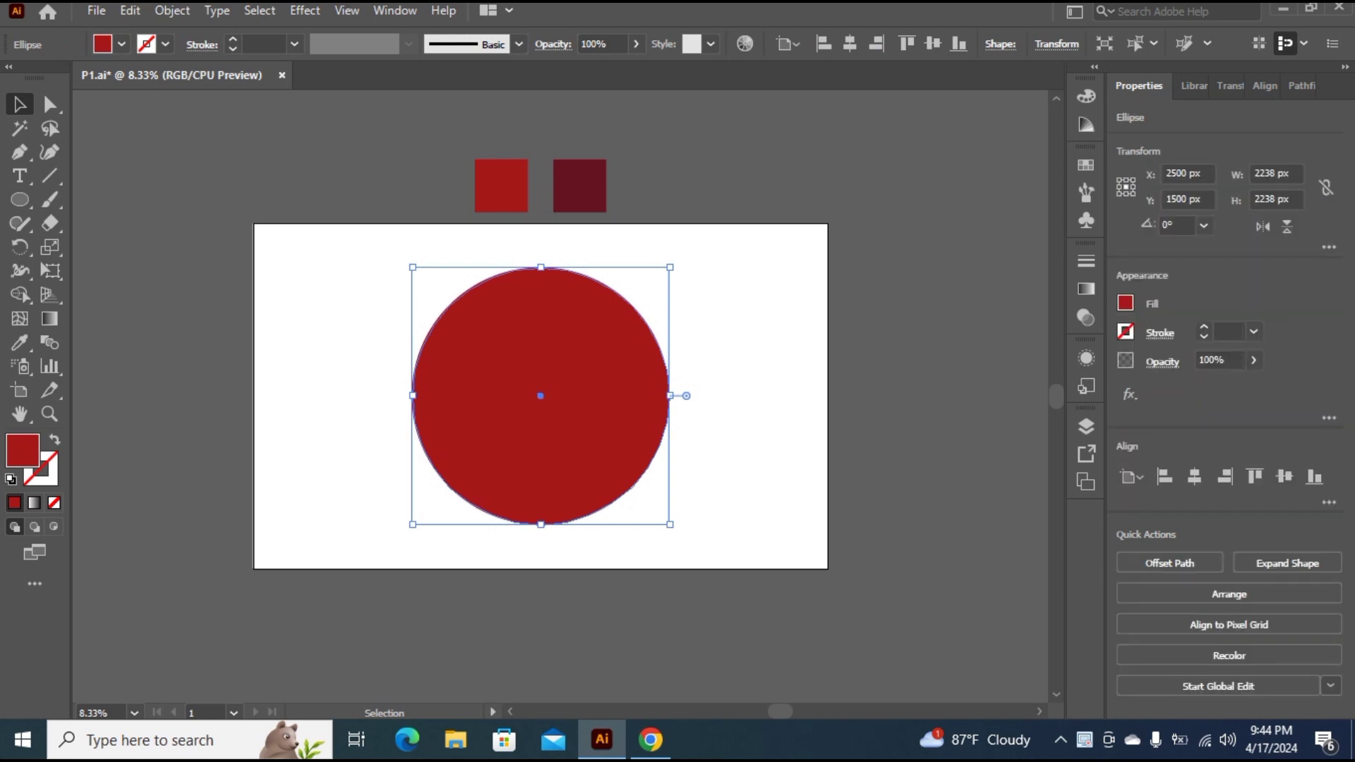
pyautogui.moveTo(670, 395); pyautogui.dragTo(696, 396)
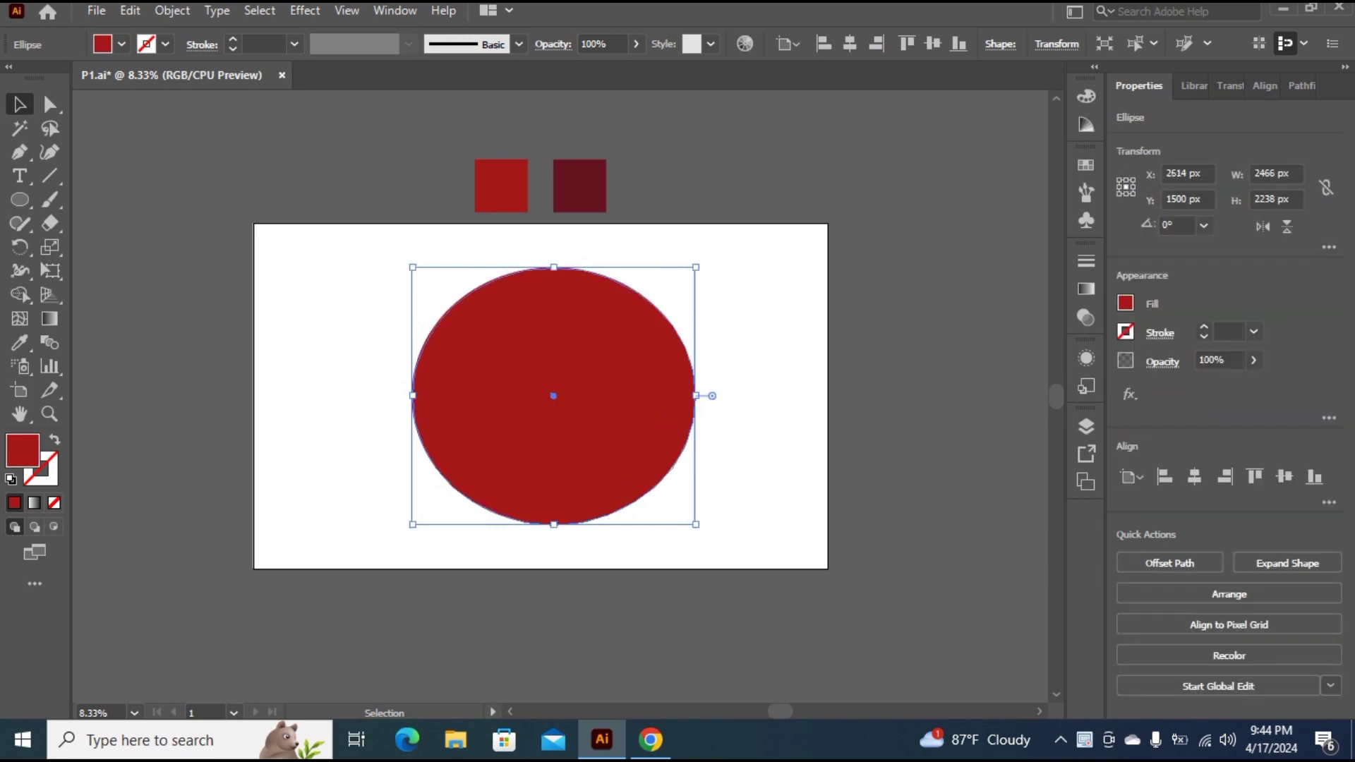
pyautogui.click(1194, 477)
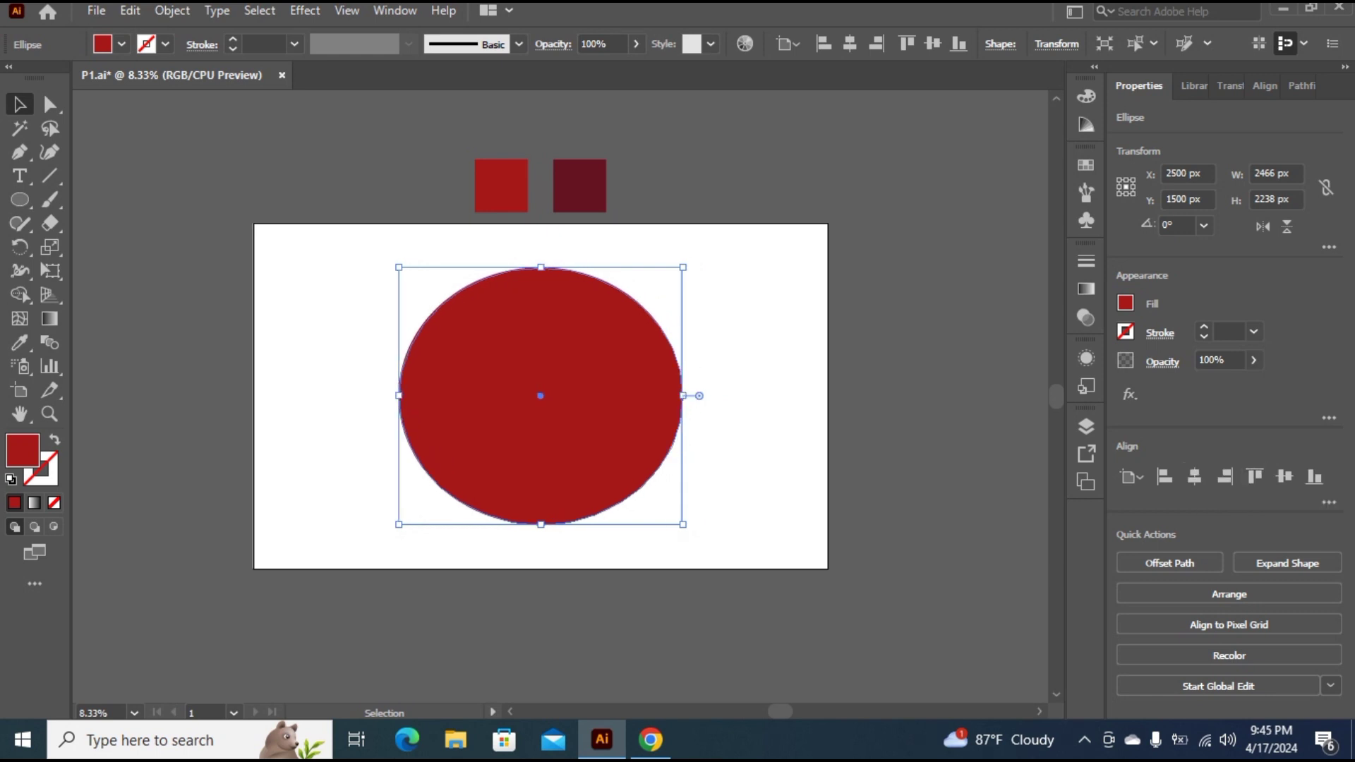
pyautogui.click(49, 105)
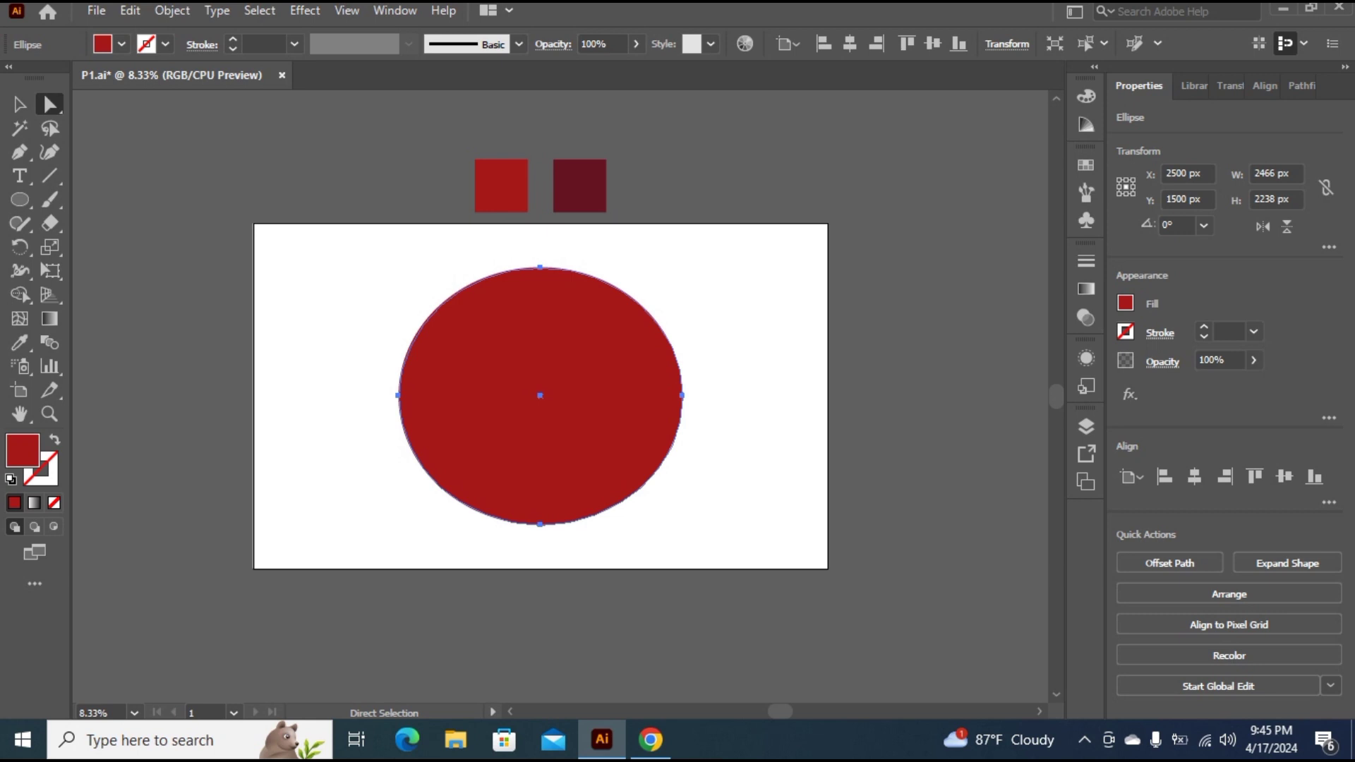
# Reshape the oval's anchor points into a rounded, flatter-bottomed fruit body
pyautogui.moveTo(399, 395); pyautogui.dragTo(422, 396)
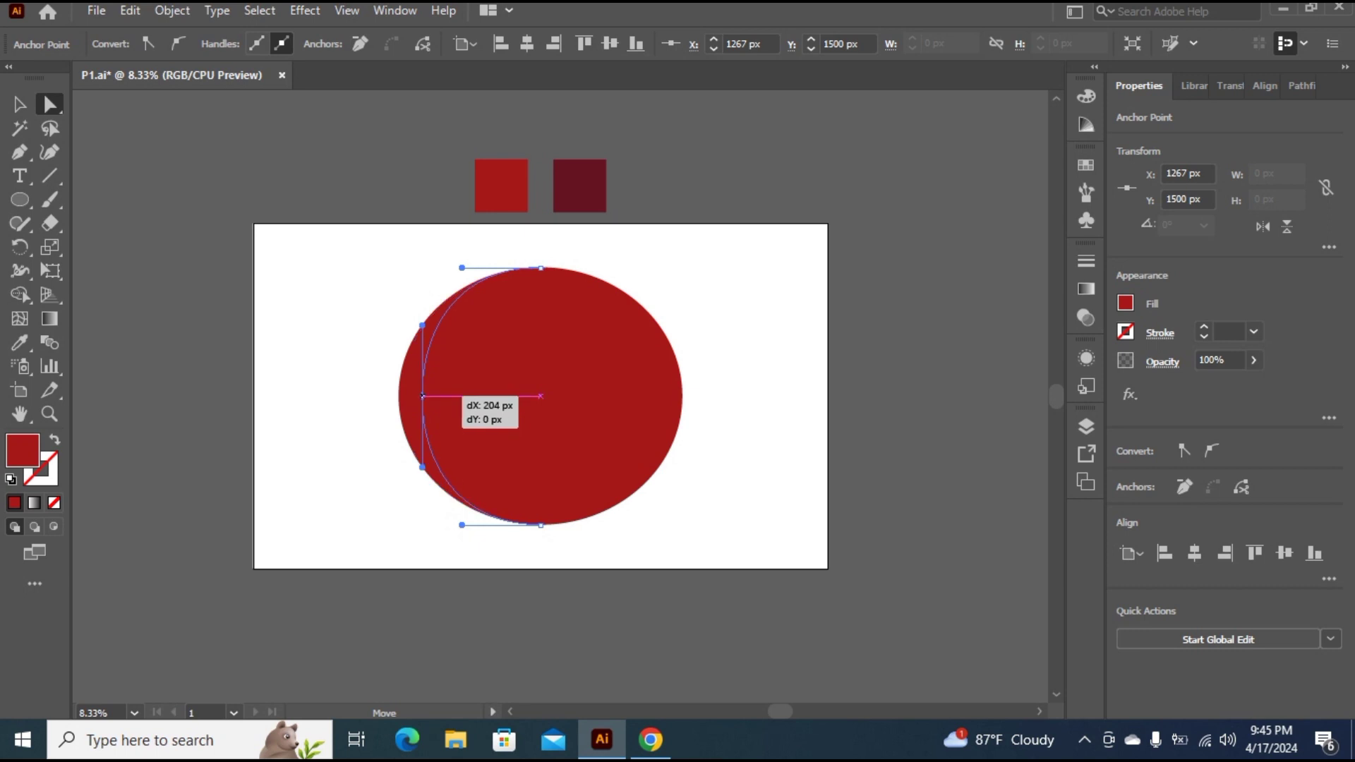
pyautogui.moveTo(683, 396); pyautogui.dragTo(662, 395)
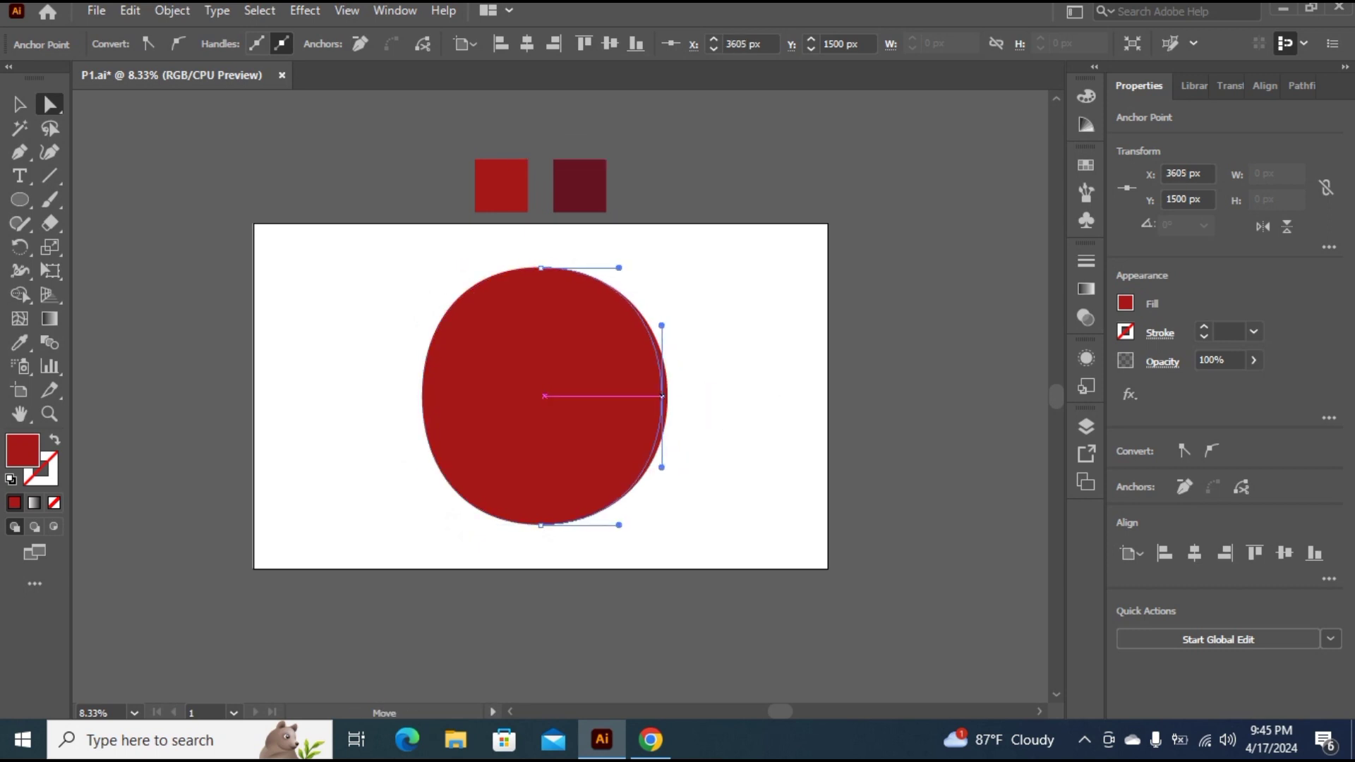
pyautogui.click(635, 395)
pyautogui.moveTo(539, 524); pyautogui.dragTo(540, 512)
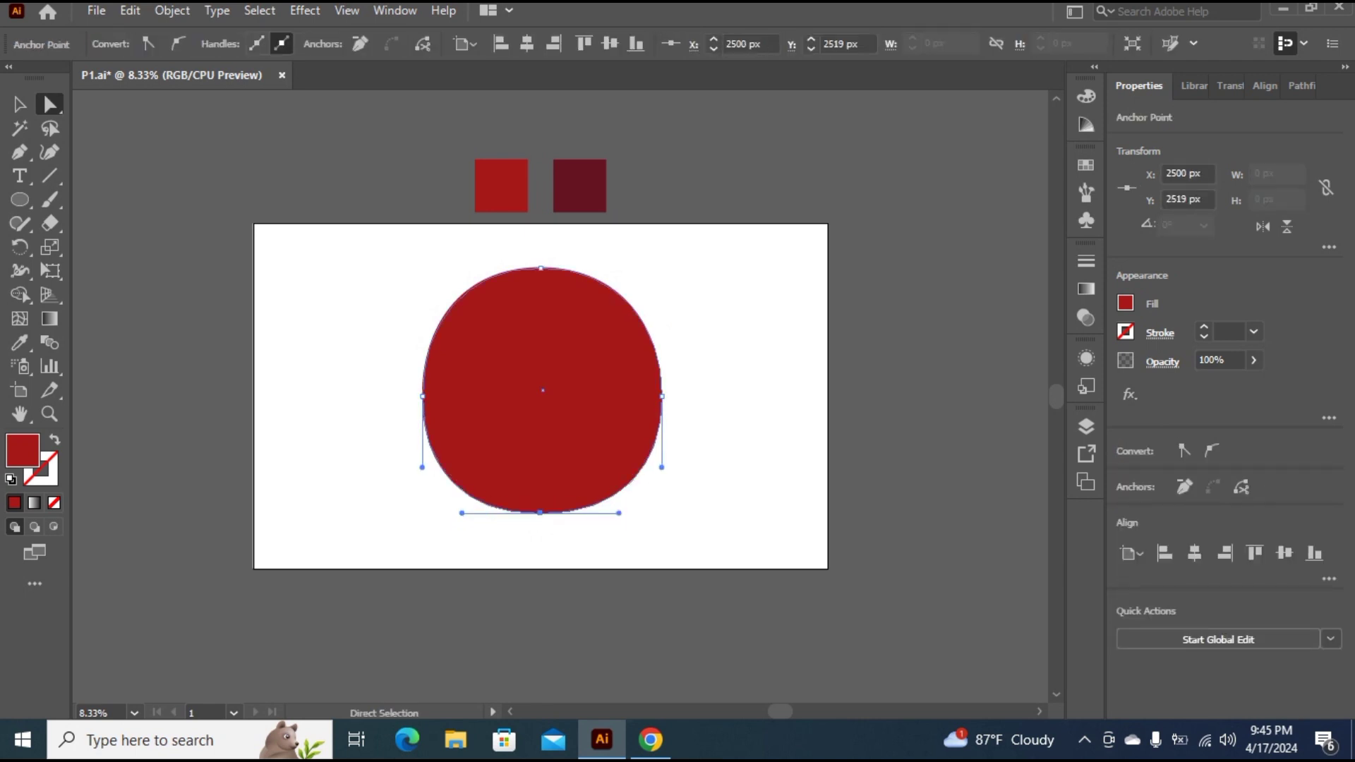
pyautogui.moveTo(422, 468); pyautogui.dragTo(407, 468)
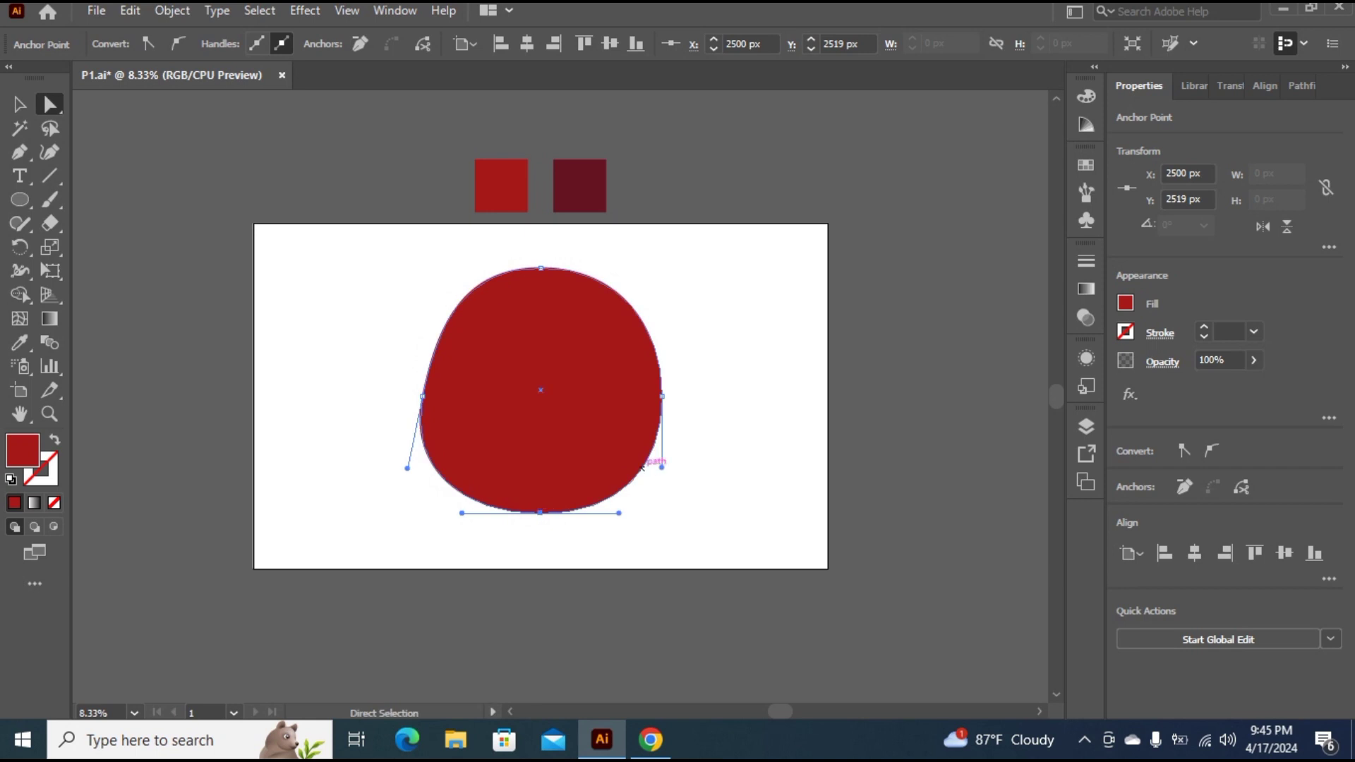
pyautogui.moveTo(661, 468); pyautogui.dragTo(679, 468)
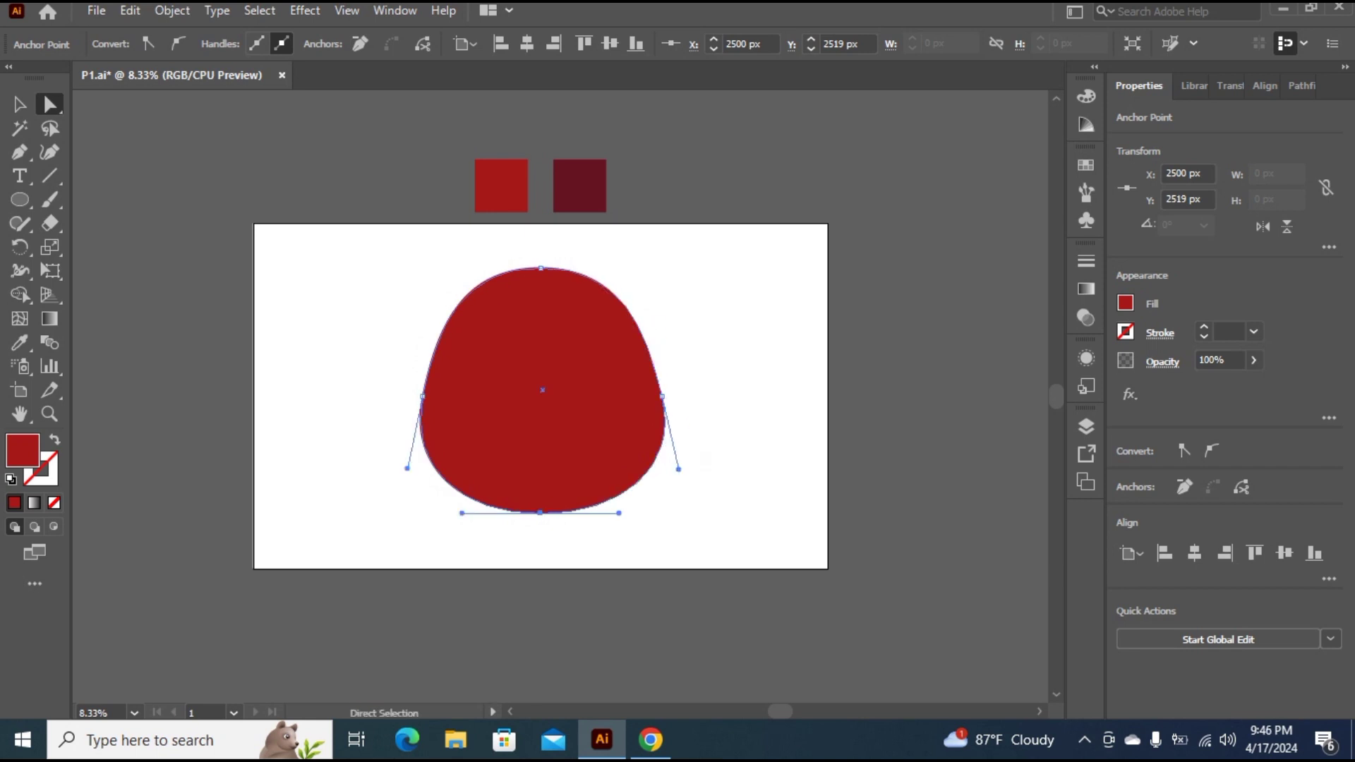
pyautogui.click(662, 396)
pyautogui.click(422, 396)
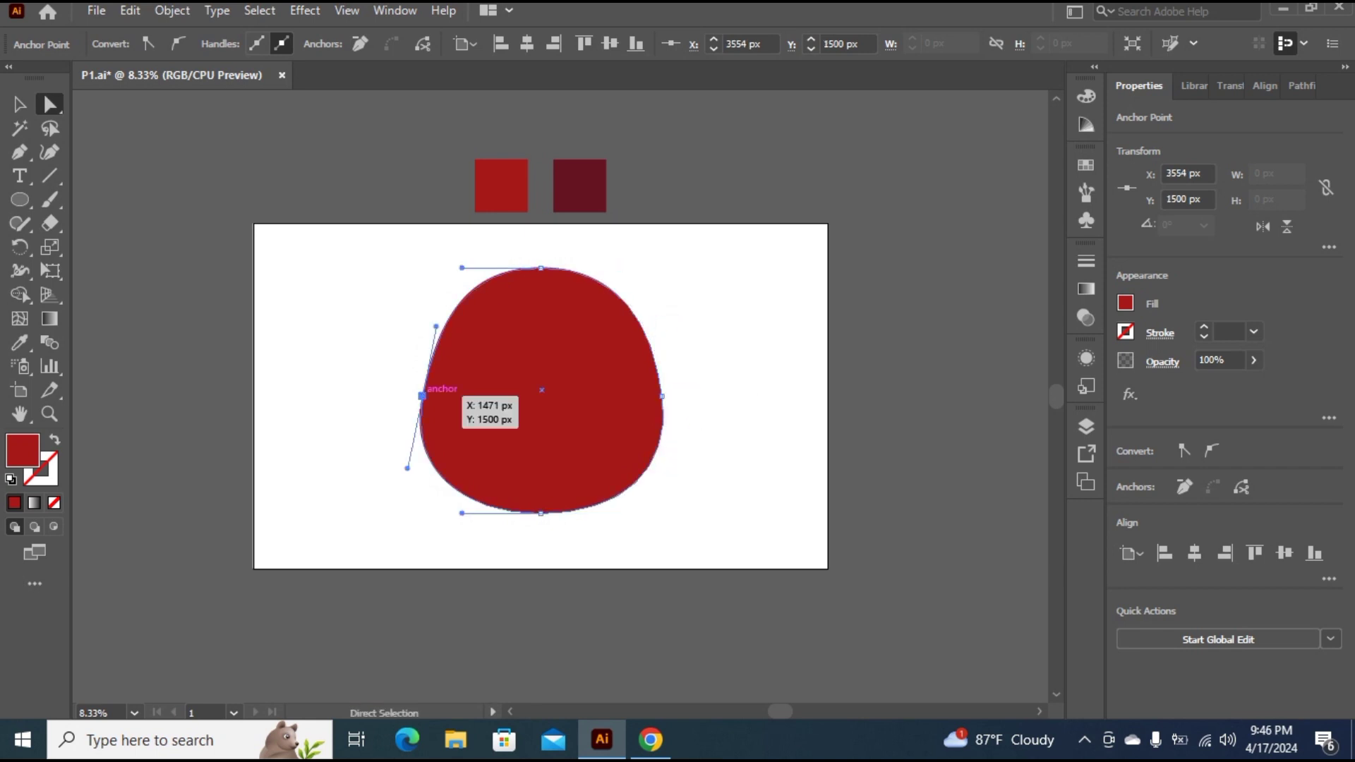
pyautogui.moveTo(435, 326); pyautogui.dragTo(425, 327)
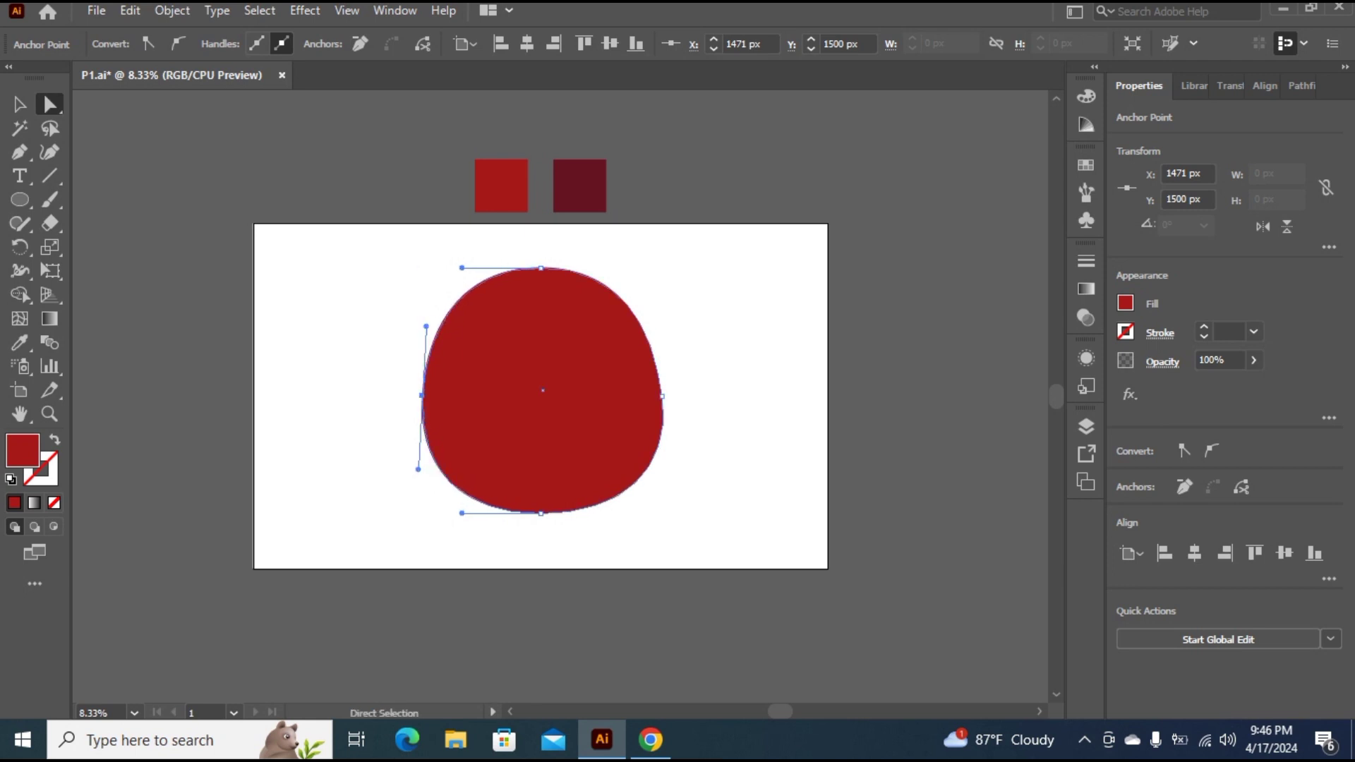
# Centre the red body horizontally and vertically on the artboard, then deselect it
pyautogui.press('v')
pyautogui.hotkey('ctrl', 'shift', 'a')
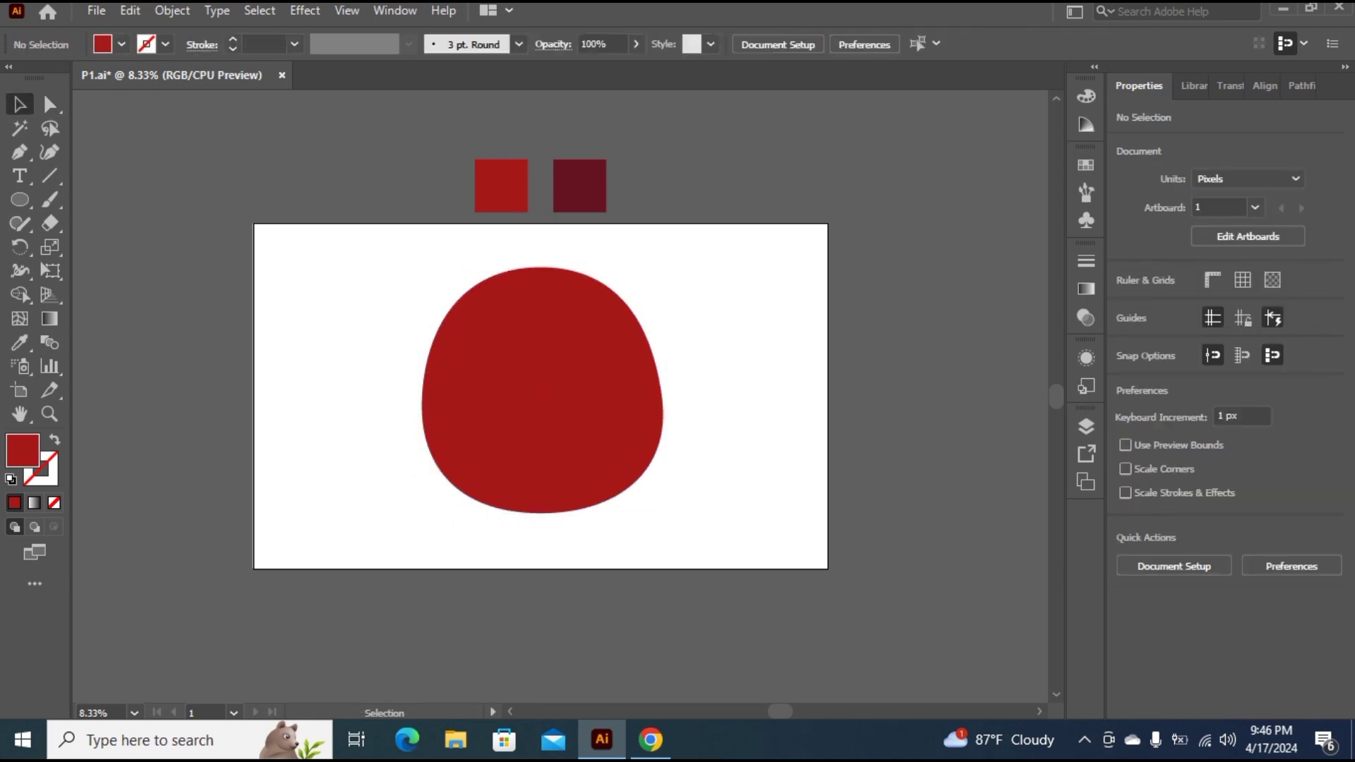
pyautogui.click(542, 388)
pyautogui.click(1195, 477)
pyautogui.click(1284, 477)
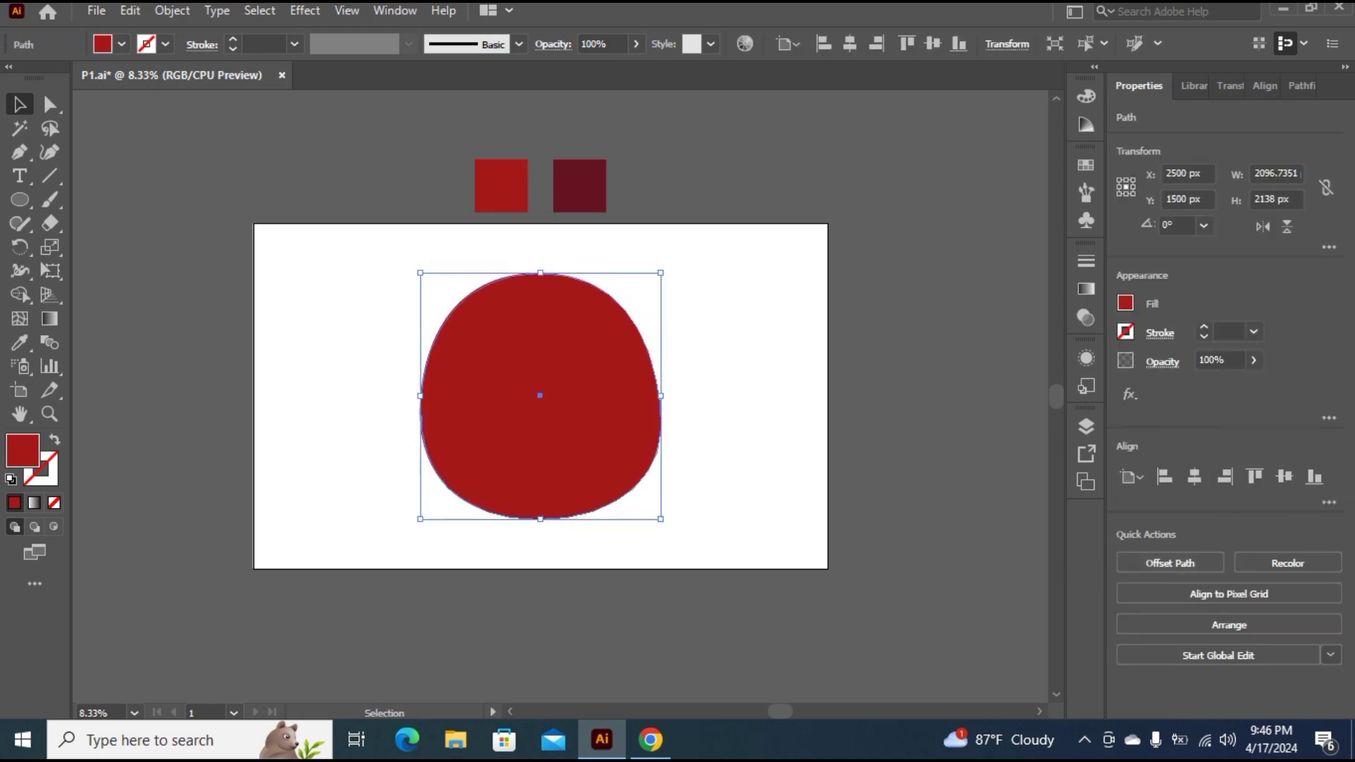
pyautogui.hotkey('ctrl', 'shift', 'a')
# Draw a spiky crown path with the Pen tool at the top of the body
pyautogui.press('p')
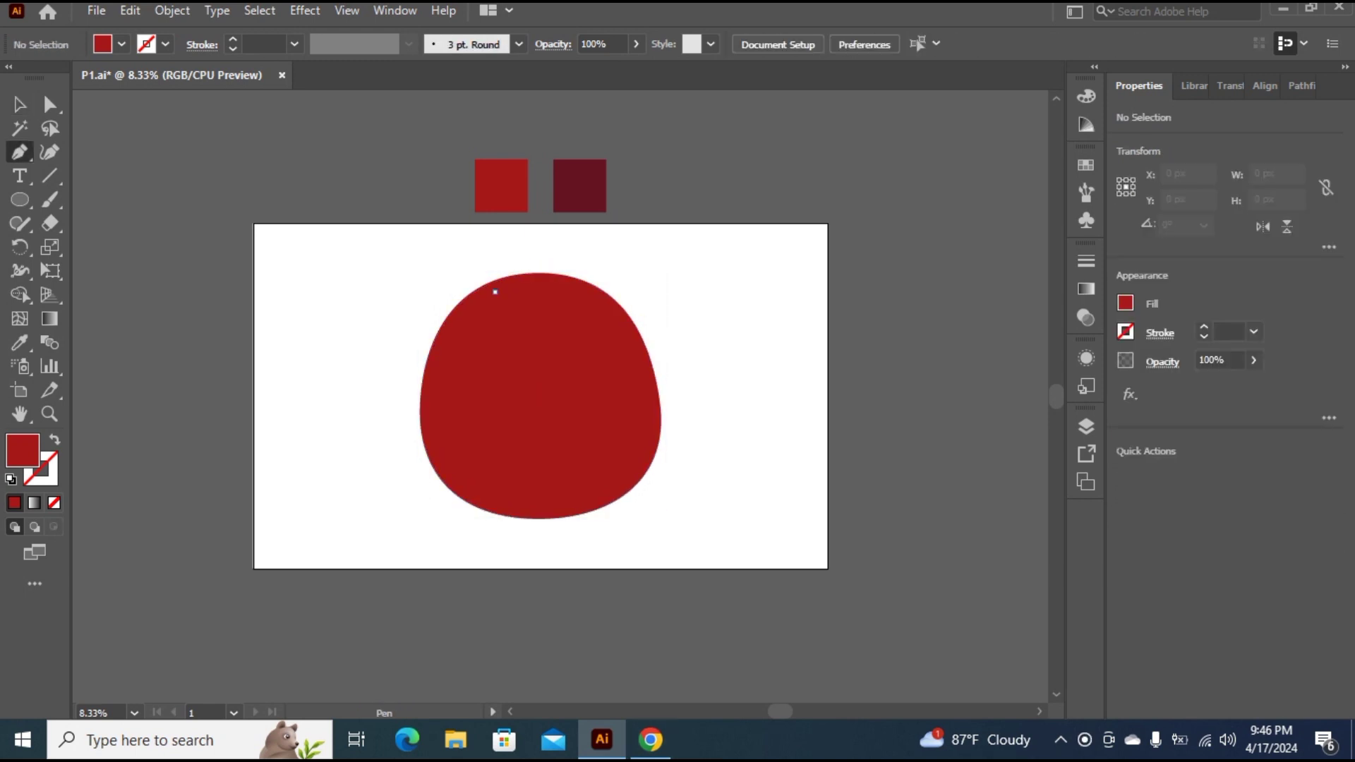
pyautogui.moveTo(493, 289)
pyautogui.mouseDown()
pyautogui.moveTo(481, 245)
pyautogui.moveTo(462, 235)
pyautogui.mouseUp()
pyautogui.click(475, 242)
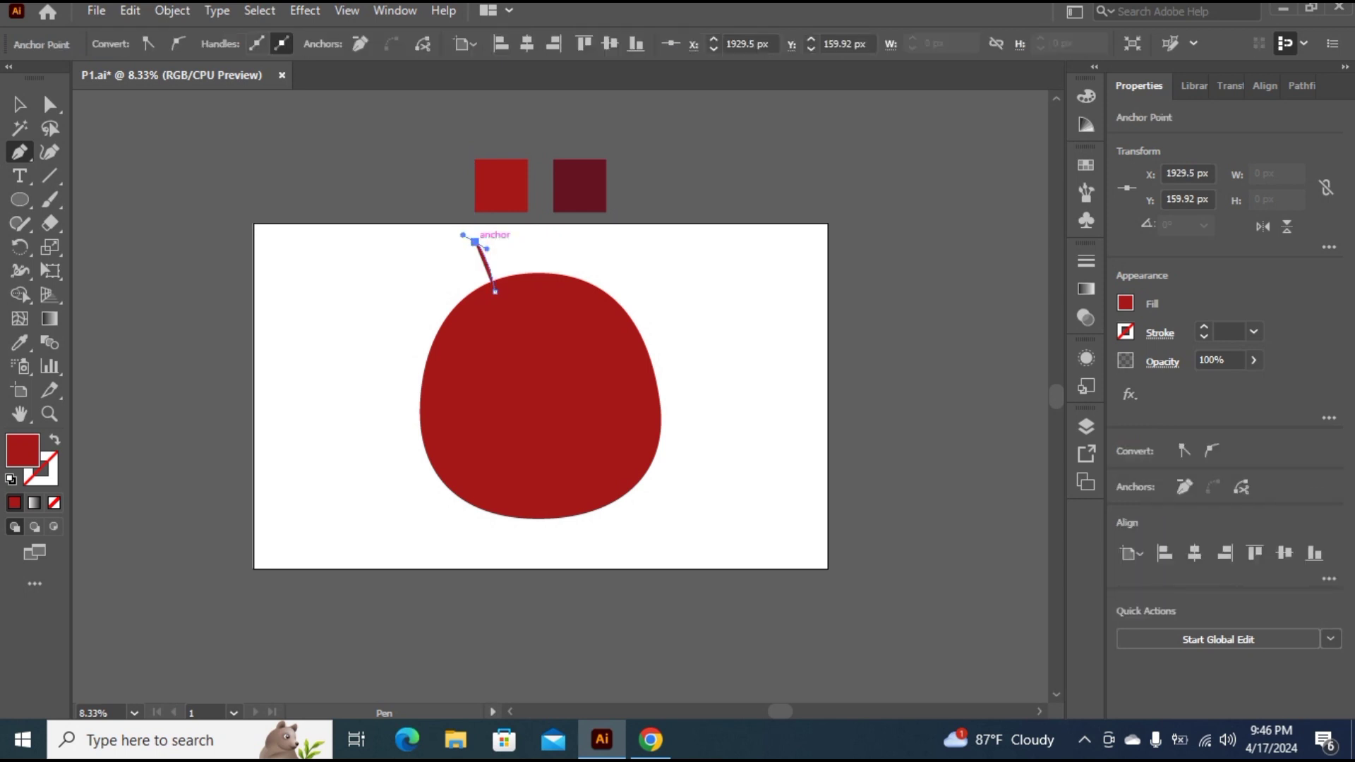
pyautogui.moveTo(475, 242); pyautogui.dragTo(506, 262)
pyautogui.click(505, 253)
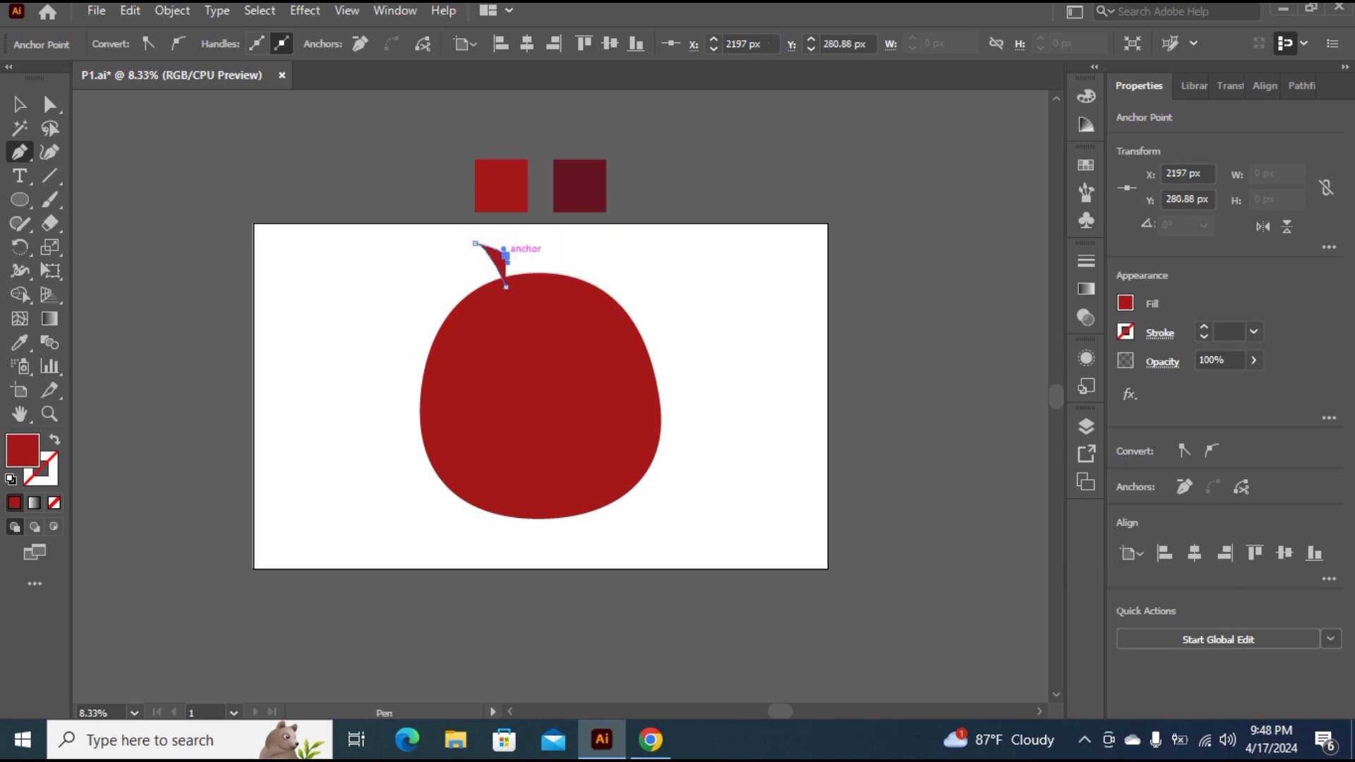
pyautogui.moveTo(505, 252); pyautogui.dragTo(516, 237)
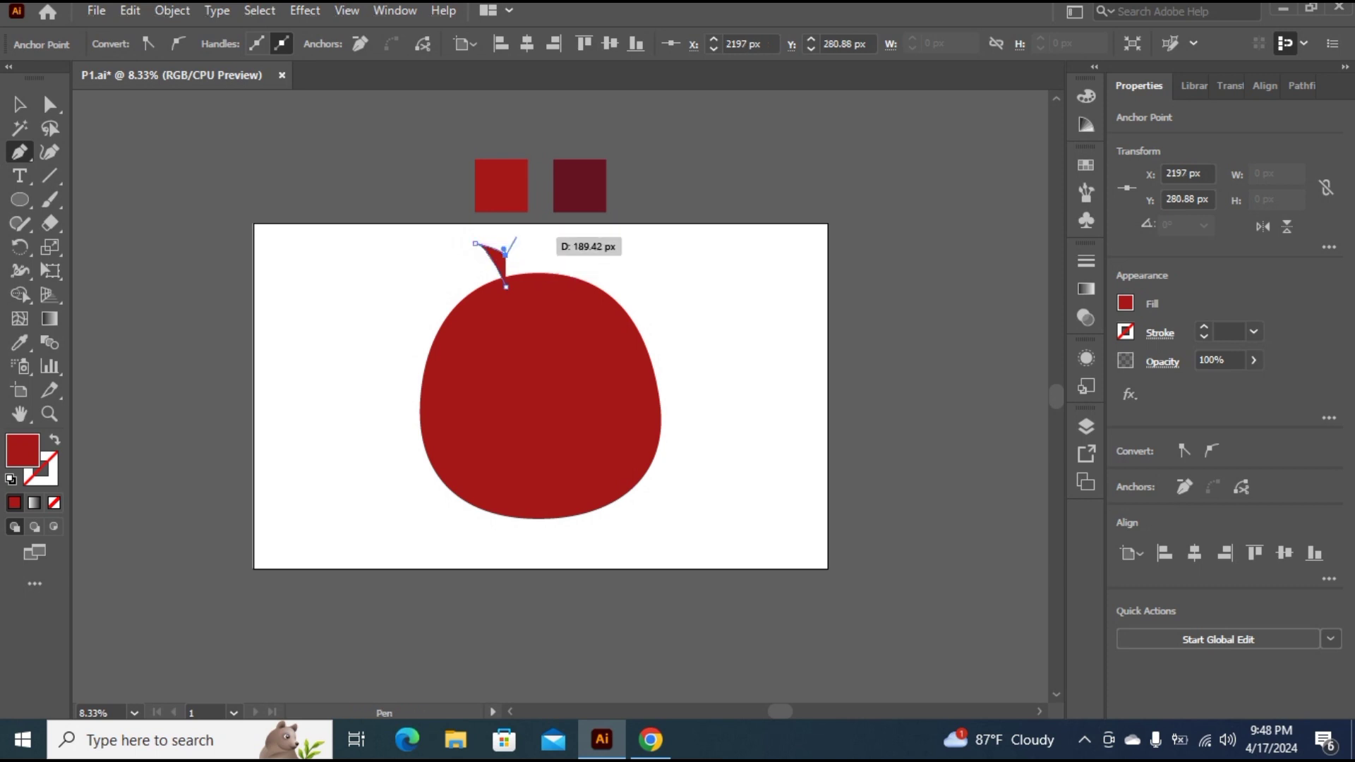
pyautogui.moveTo(523, 251)
pyautogui.mouseDown()
pyautogui.moveTo(537, 237)
pyautogui.moveTo(551, 338)
pyautogui.mouseUp()
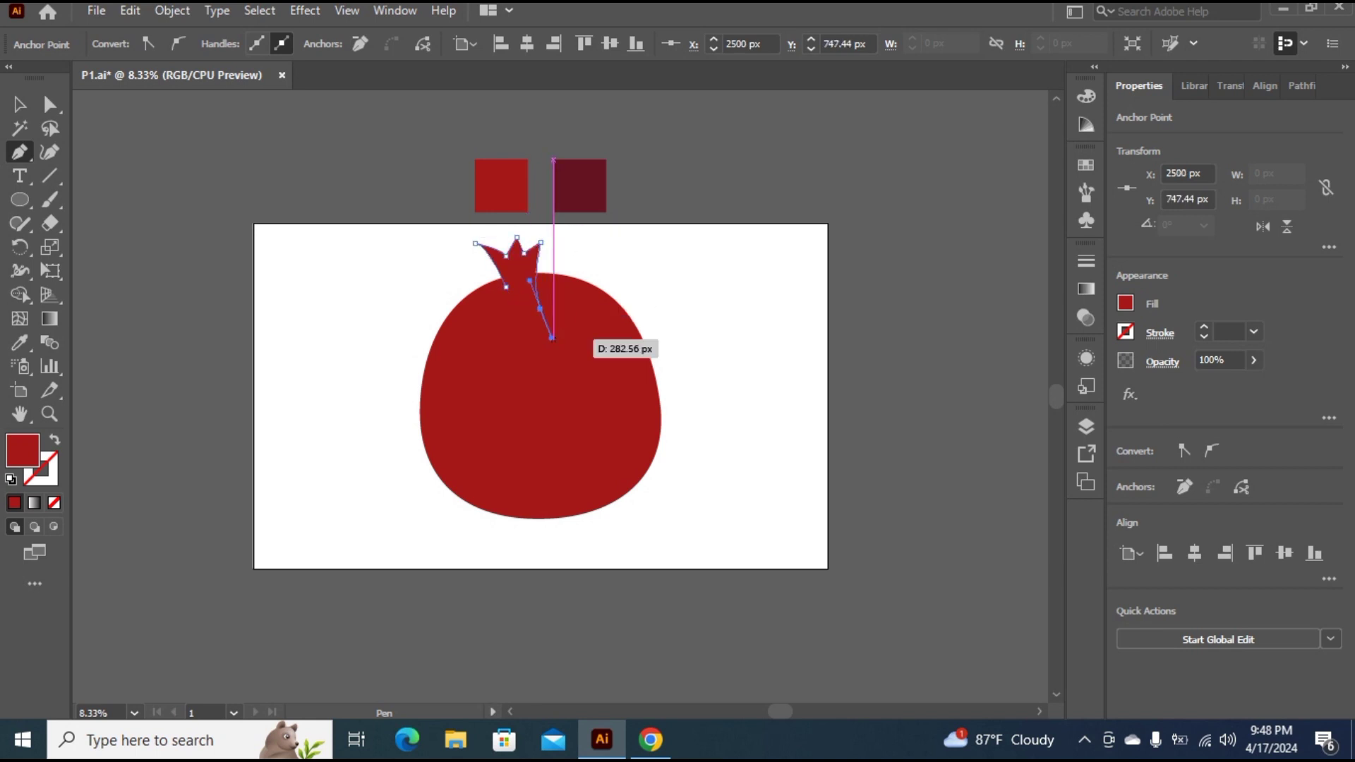
pyautogui.keyDown('ctrl'); pyautogui.click(91, 187); pyautogui.keyUp('ctrl')
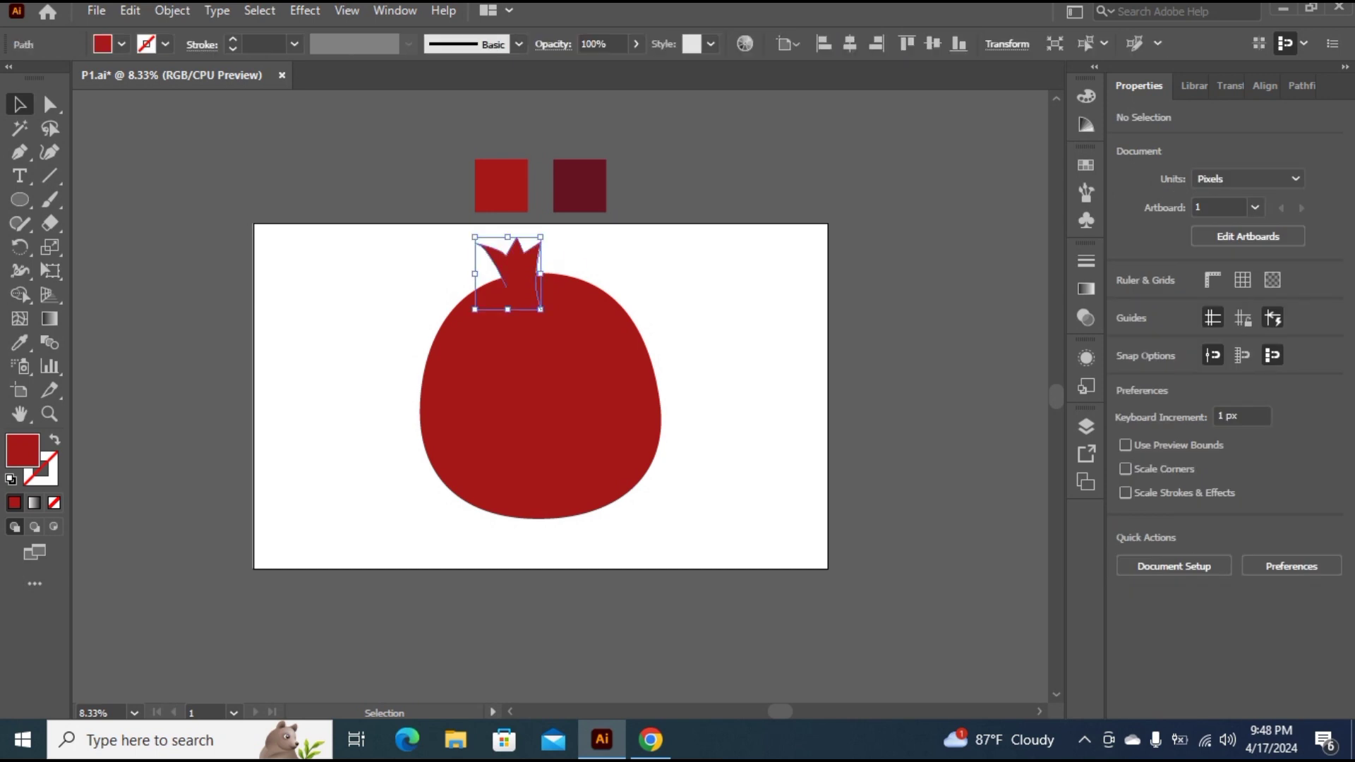
# Shift the crown right onto the body's top and marquee-select both shapes
pyautogui.moveTo(520, 254); pyautogui.dragTo(540, 254)
pyautogui.hotkey('ctrl', 'shift', 'a')
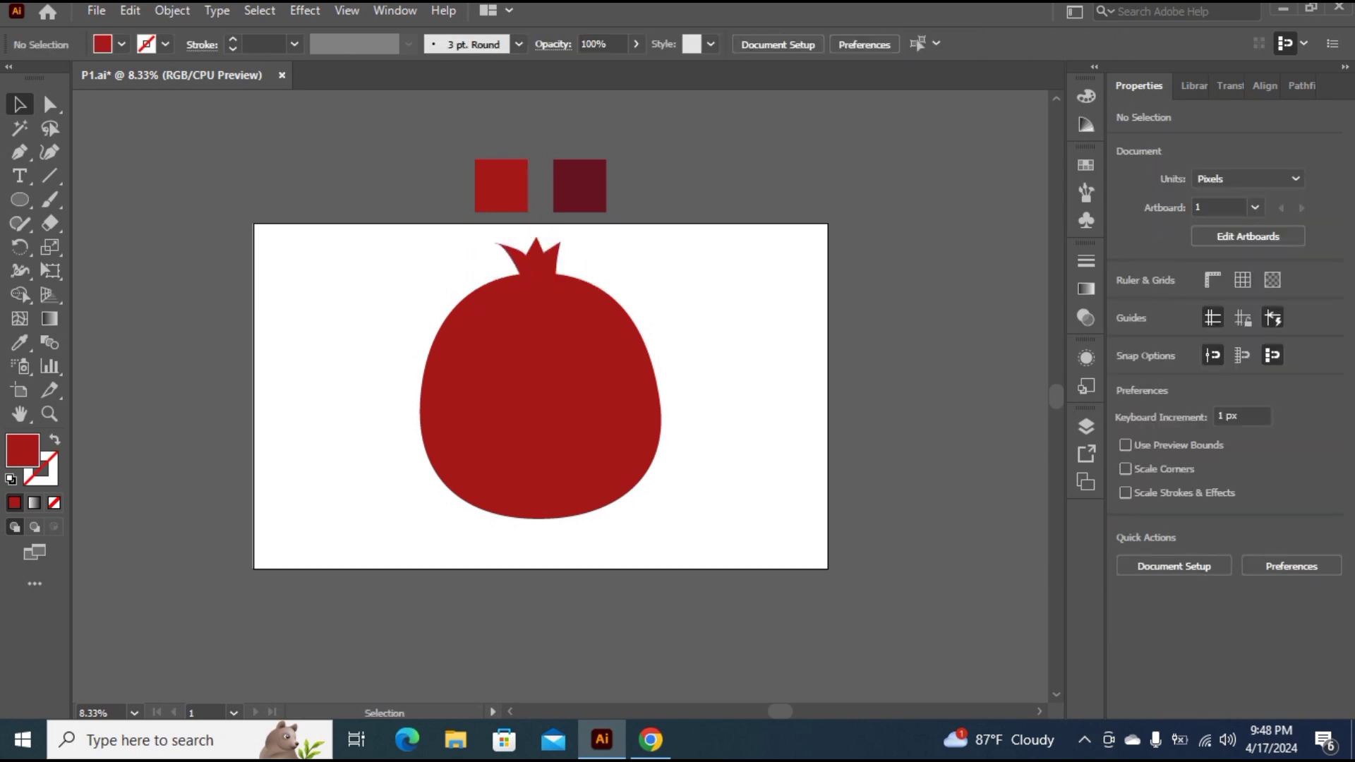
pyautogui.moveTo(333, 218); pyautogui.dragTo(784, 563)
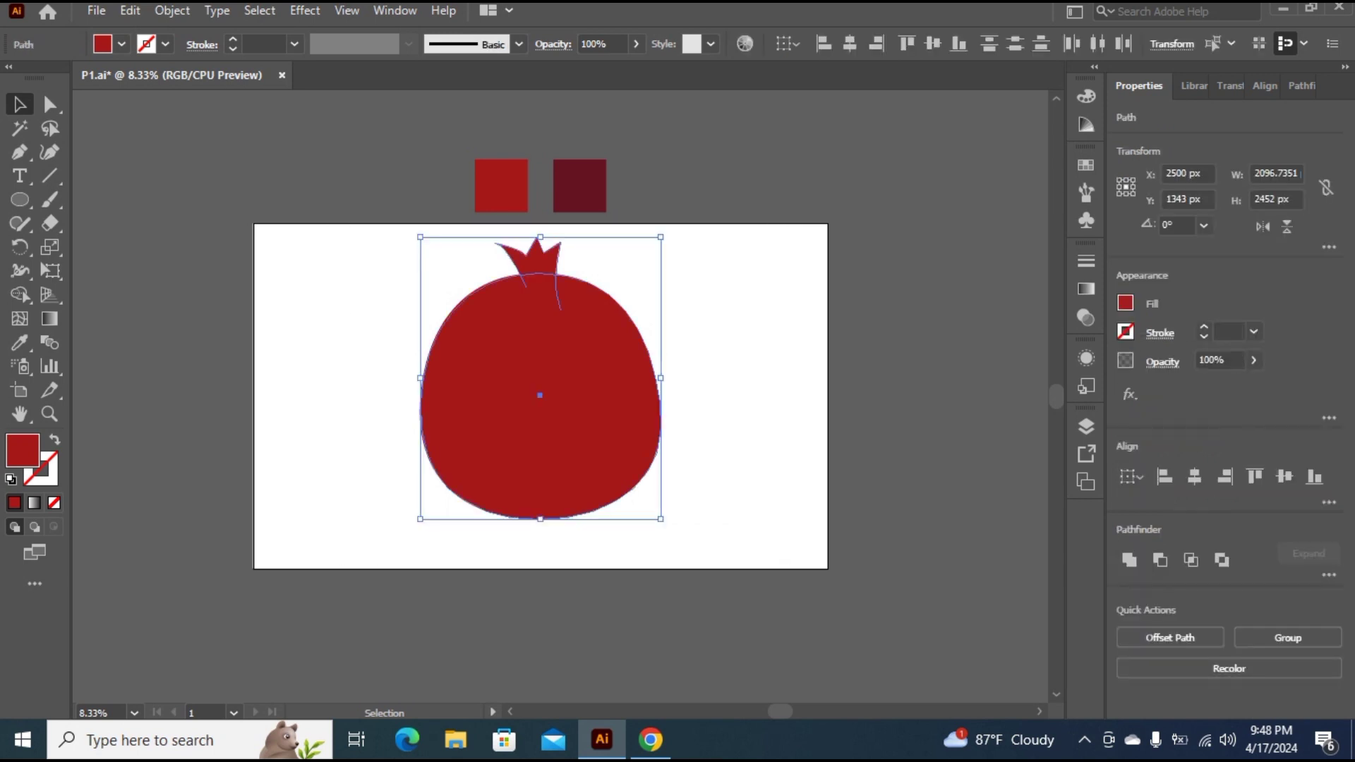
# Unite the crown and body with Pathfinder and centre the result vertically on the artboard
pyautogui.click(1301, 86)
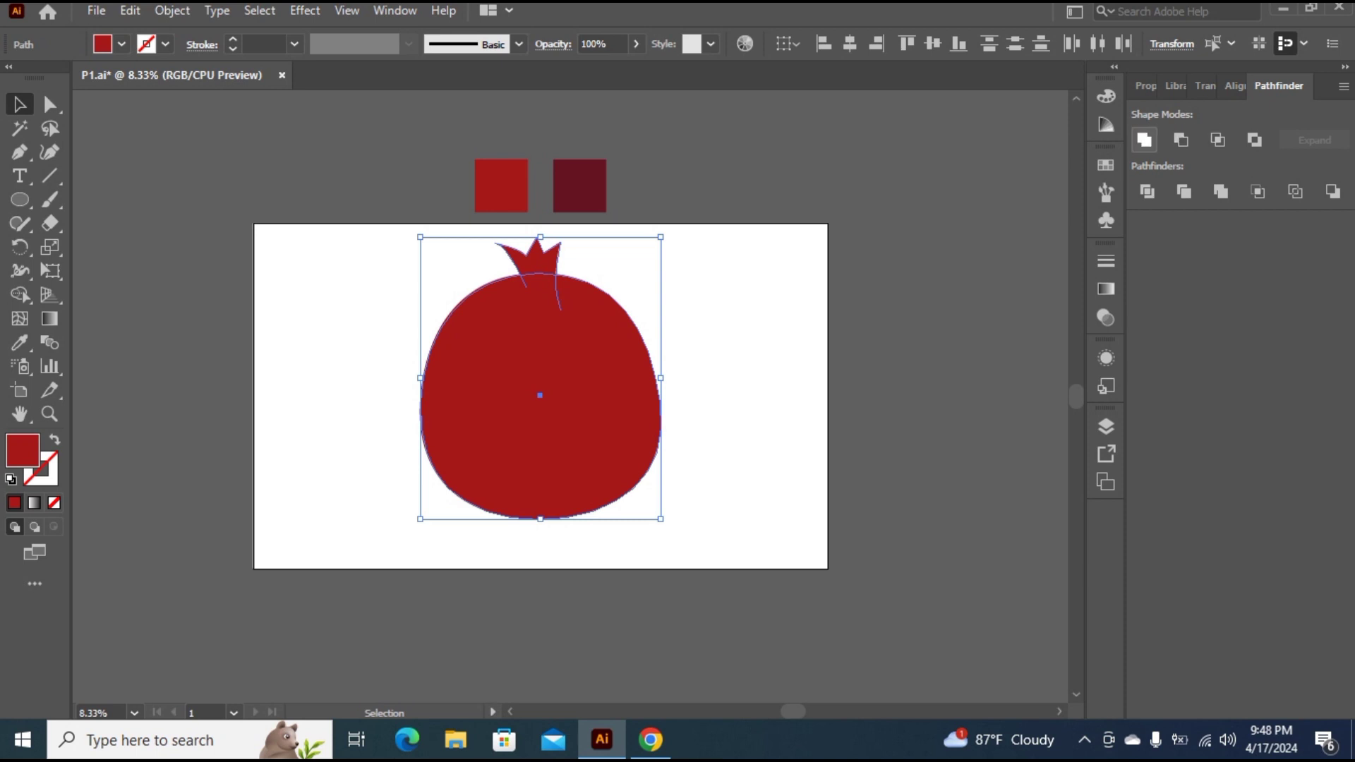
pyautogui.click(1143, 140)
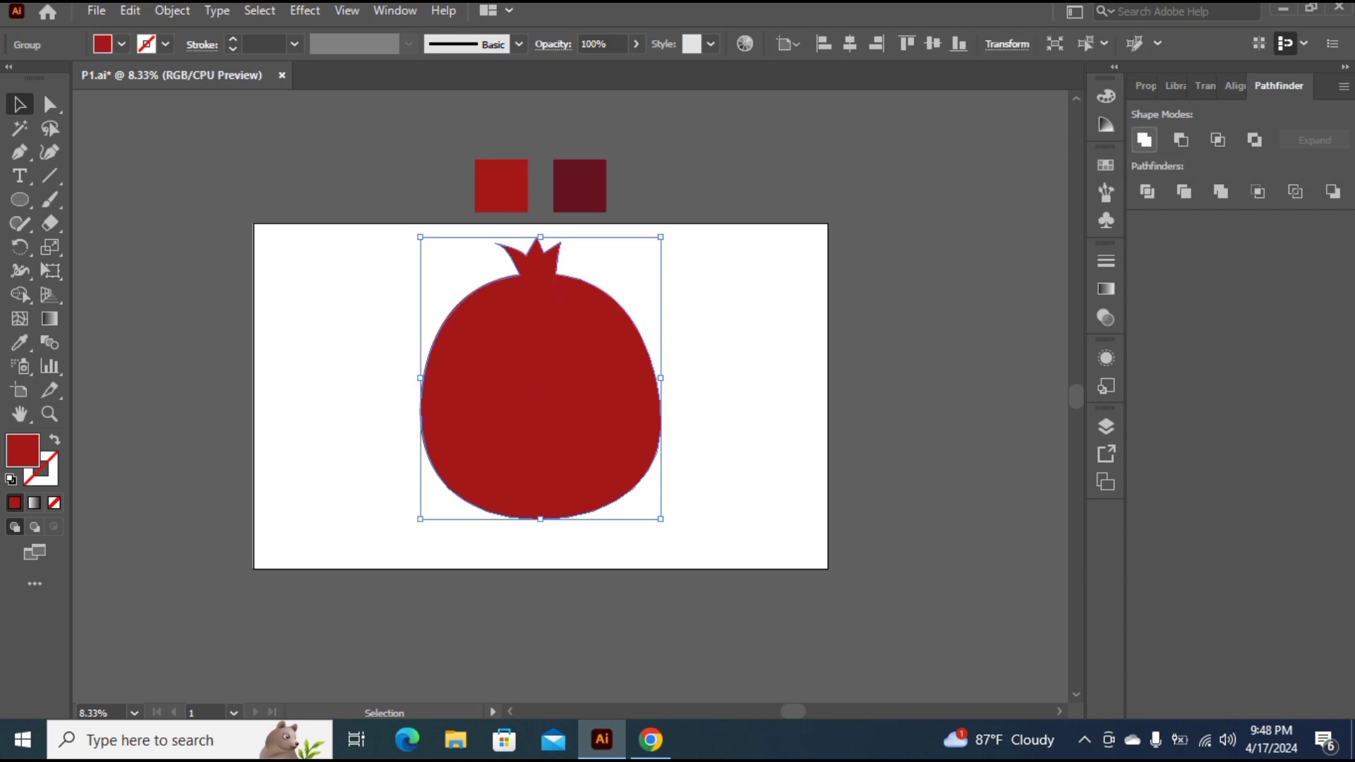
pyautogui.hotkey('ctrl', 'shift', 'a')
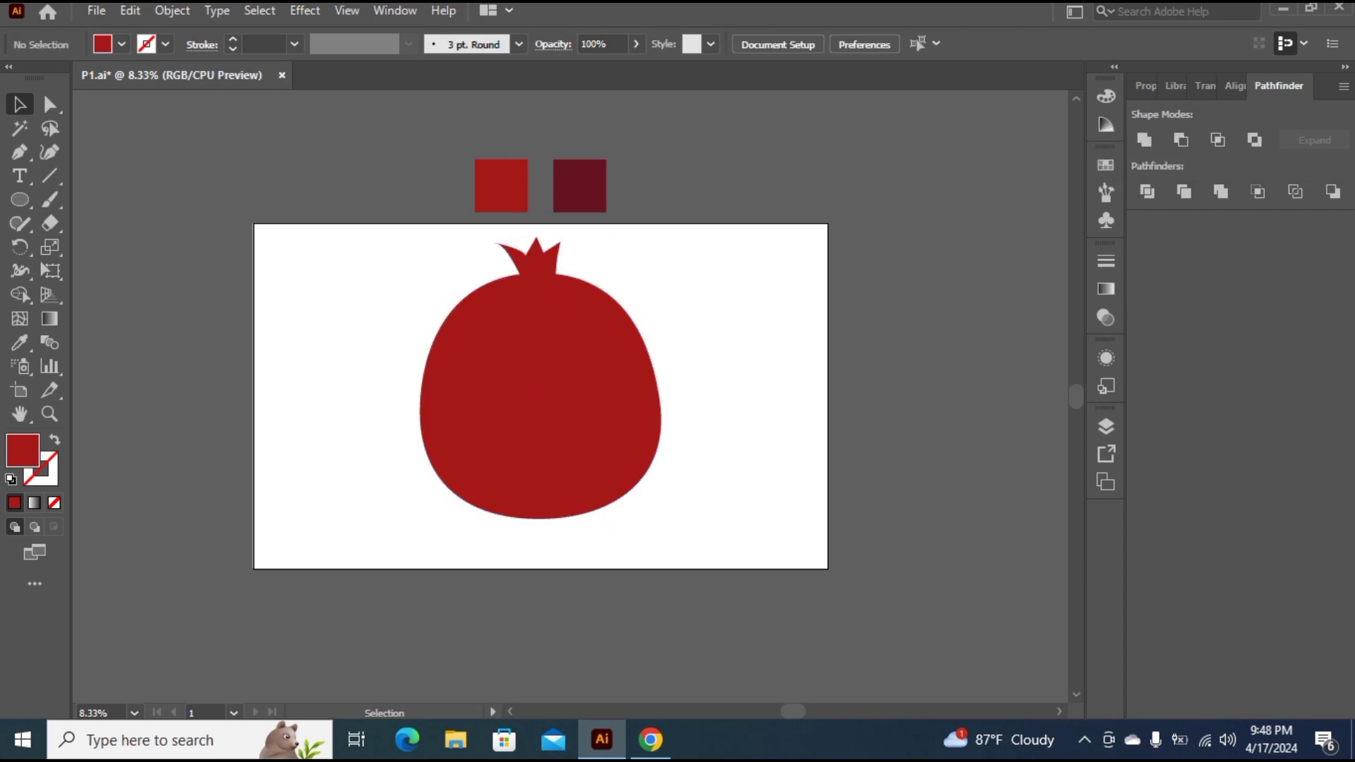
pyautogui.click(540, 381)
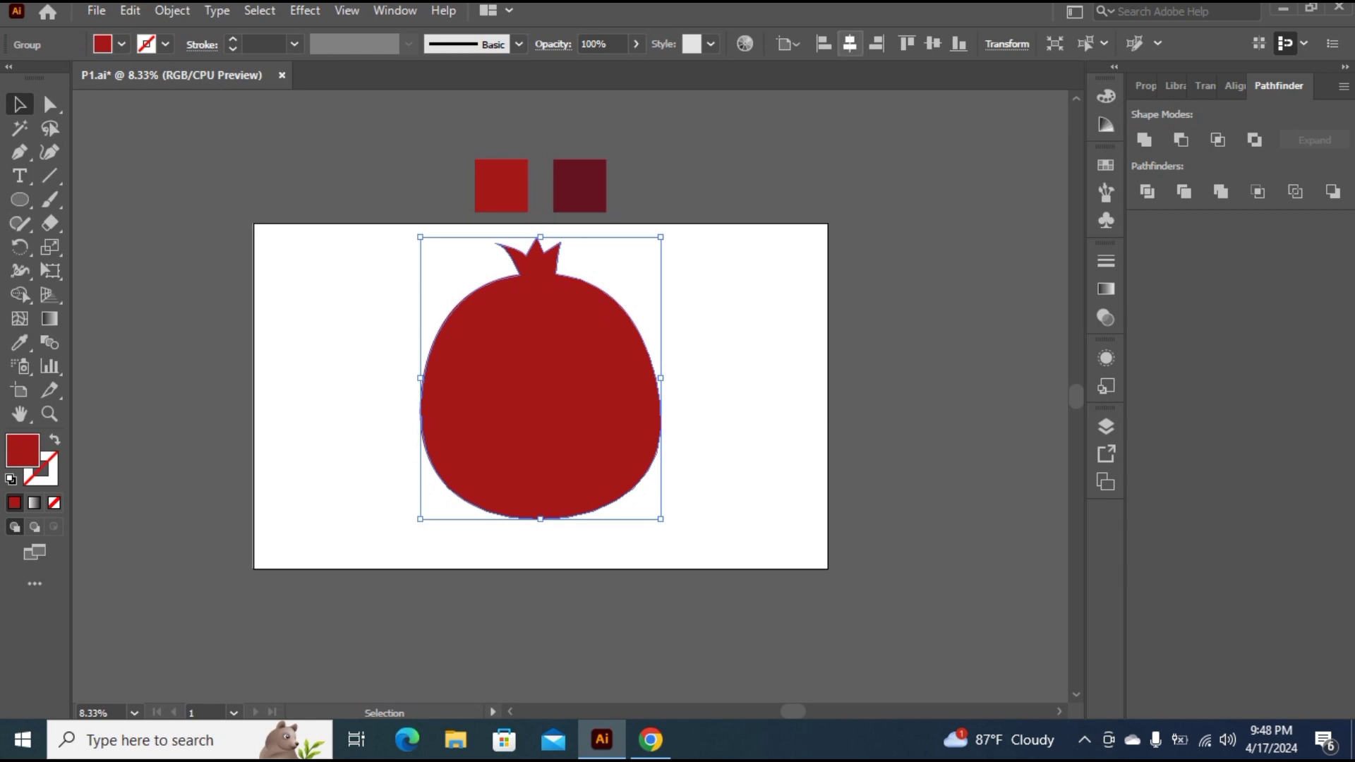
pyautogui.click(932, 44)
pyautogui.hotkey('ctrl', 'shift', 'a')
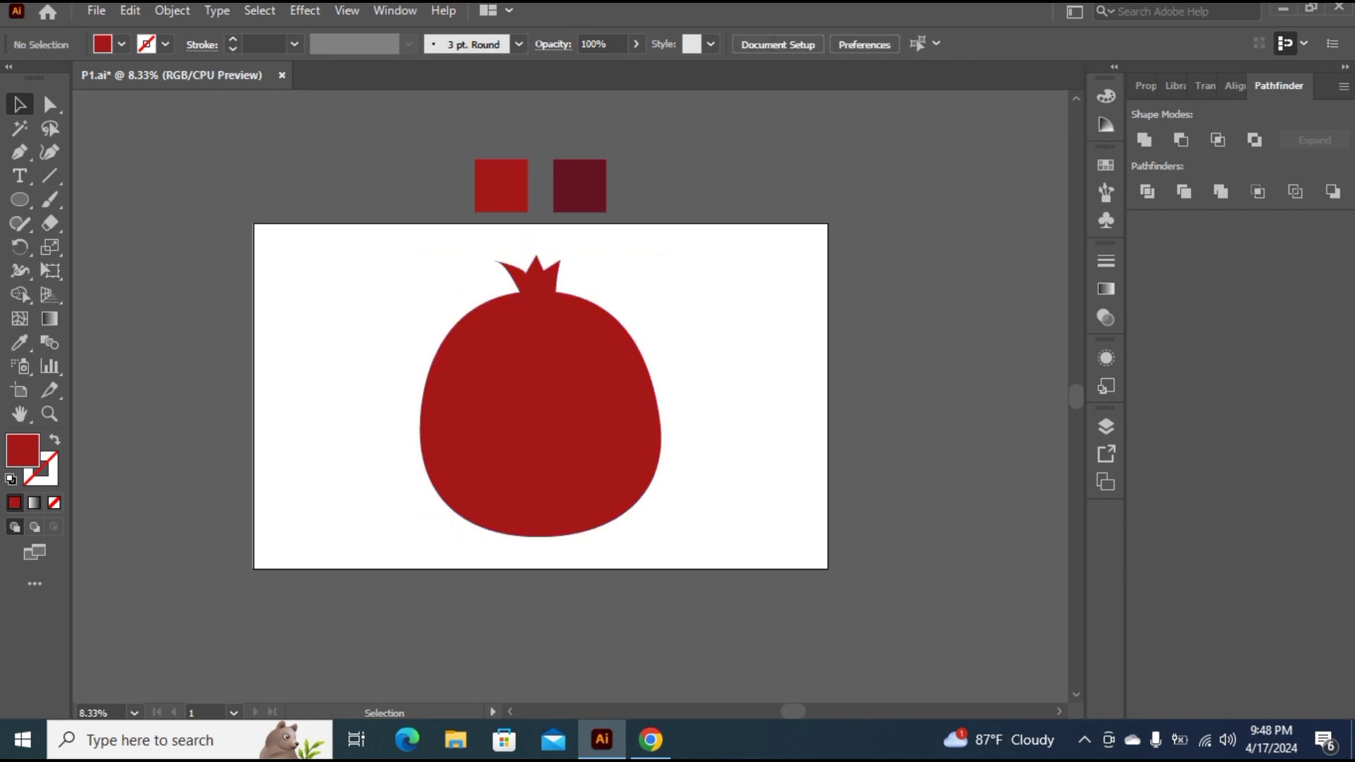
# Alt-drag a copy of the pomegranate to the right of the artboard, keeping the original selected
pyautogui.hotkey('ctrl', 'z')
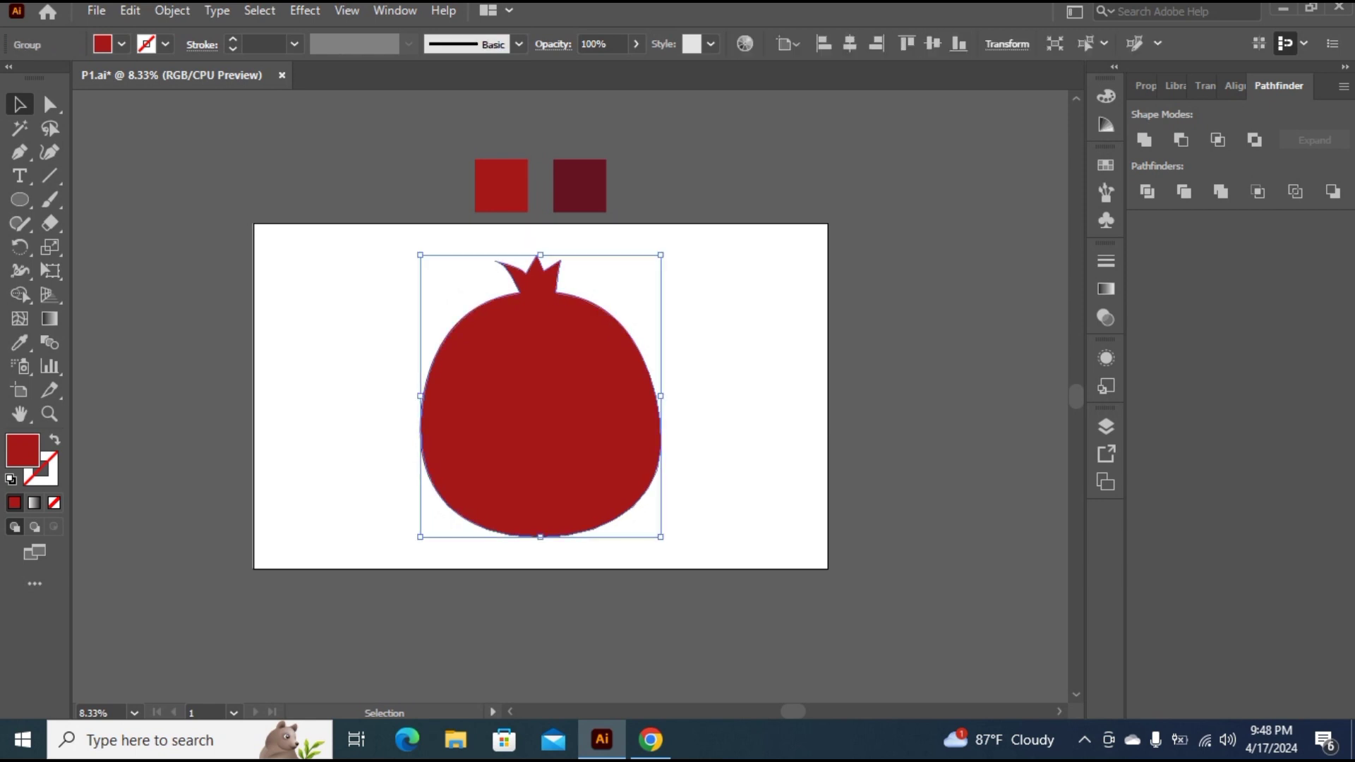
pyautogui.moveTo(599, 416); pyautogui.dragTo(1024, 298)
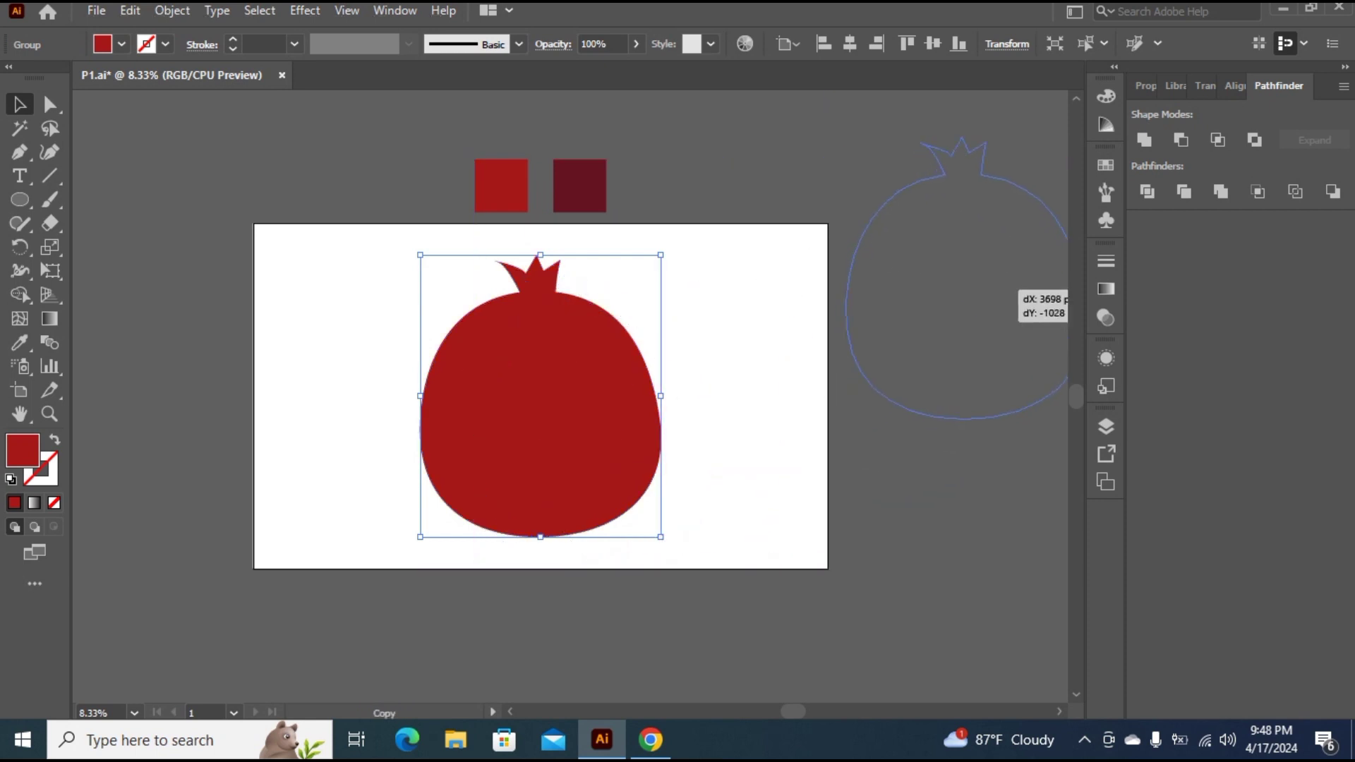
pyautogui.hotkey('ctrl', 'shift', 'a')
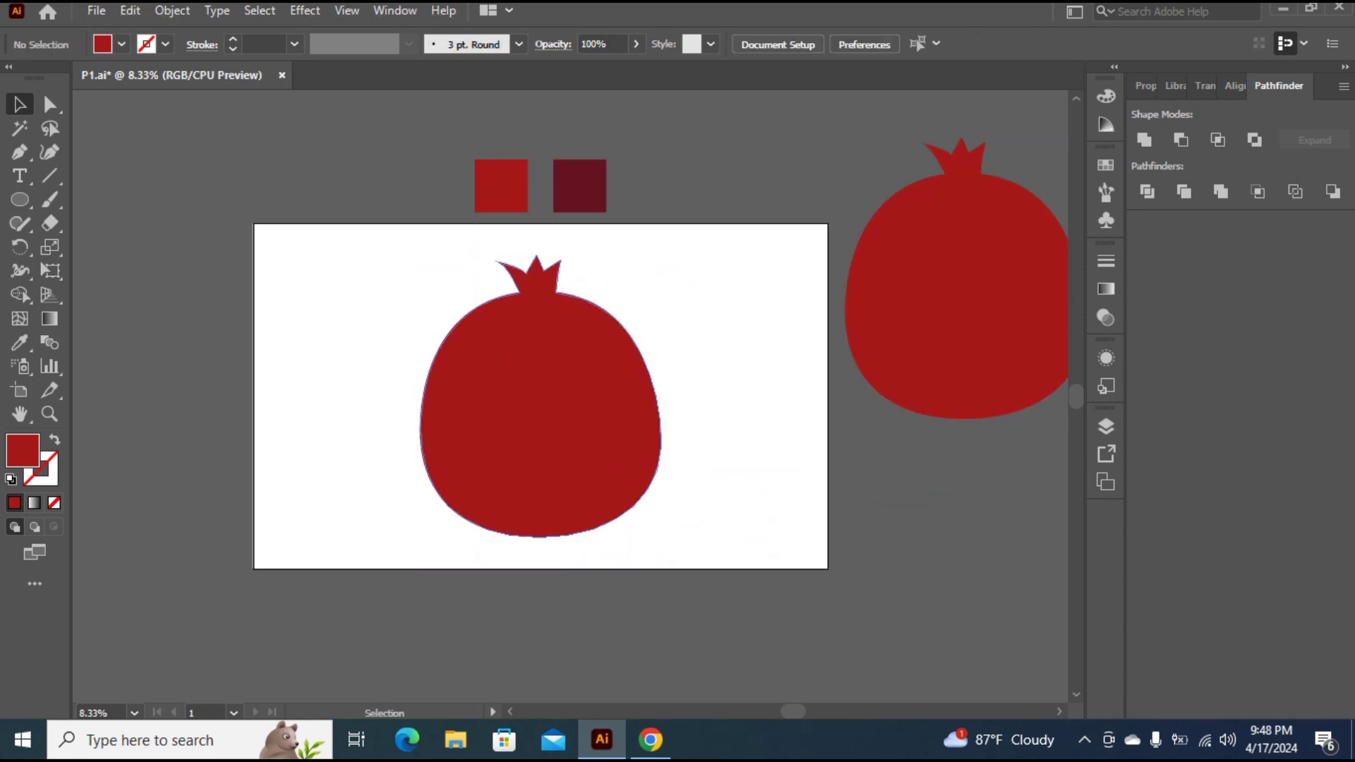
pyautogui.click(540, 395)
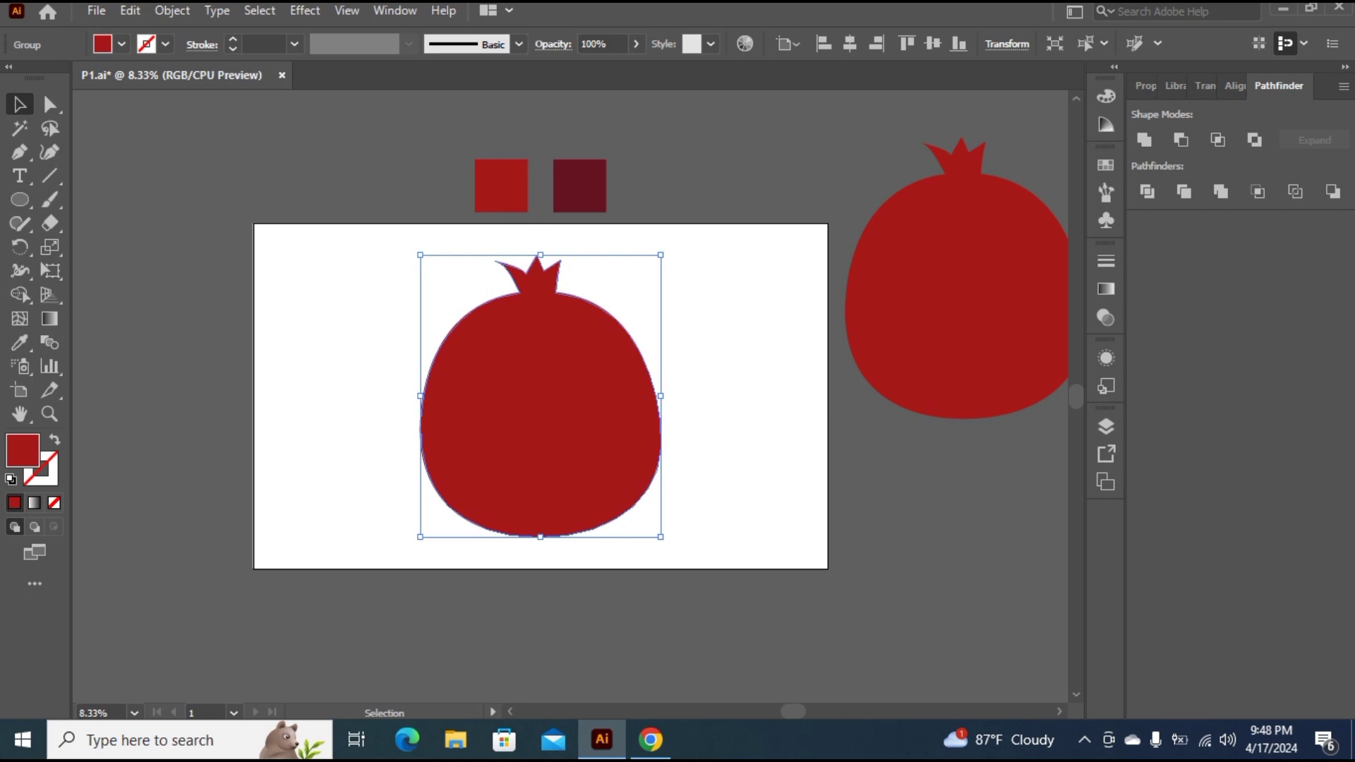
pyautogui.hotkey('alt', 'o')
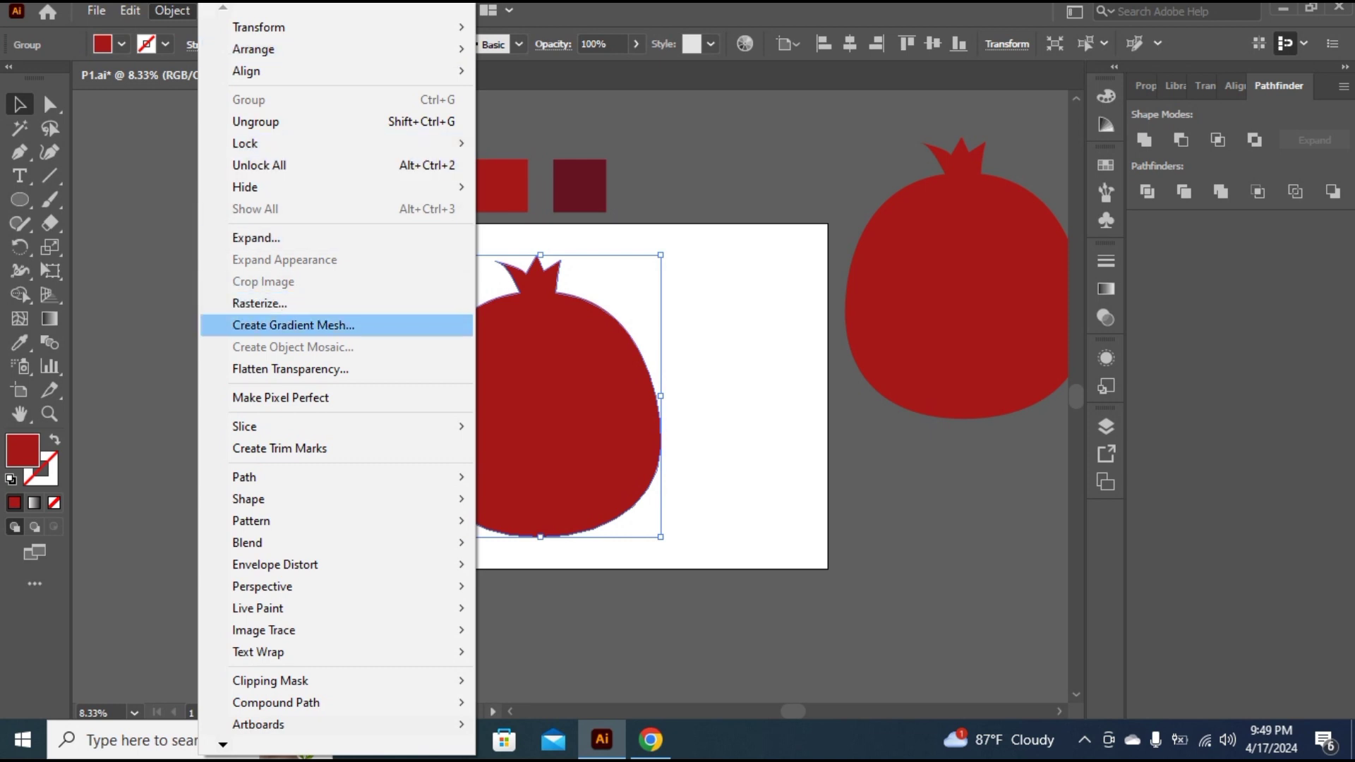
# Apply a 4x4 gradient mesh to the pomegranate and lasso its edge mesh points
pyautogui.press('Return')
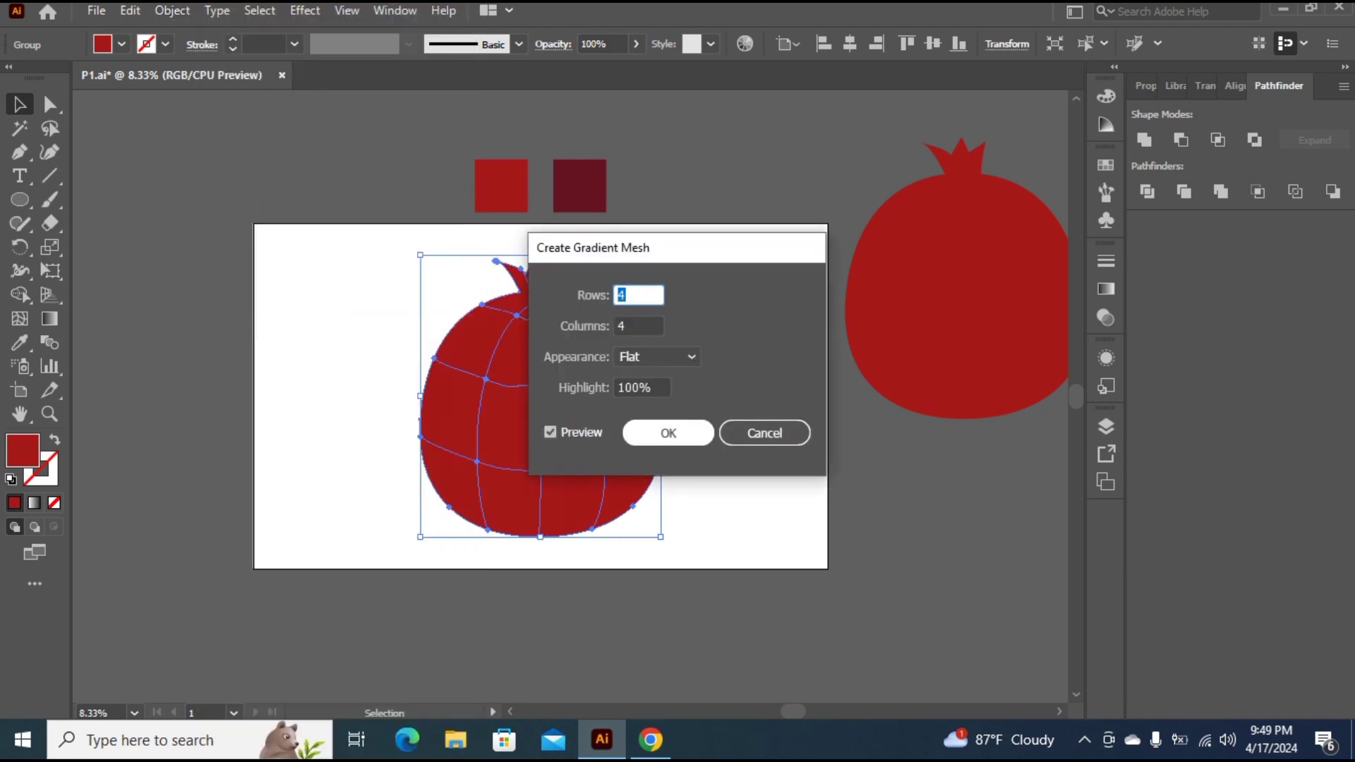
pyautogui.press('Return')
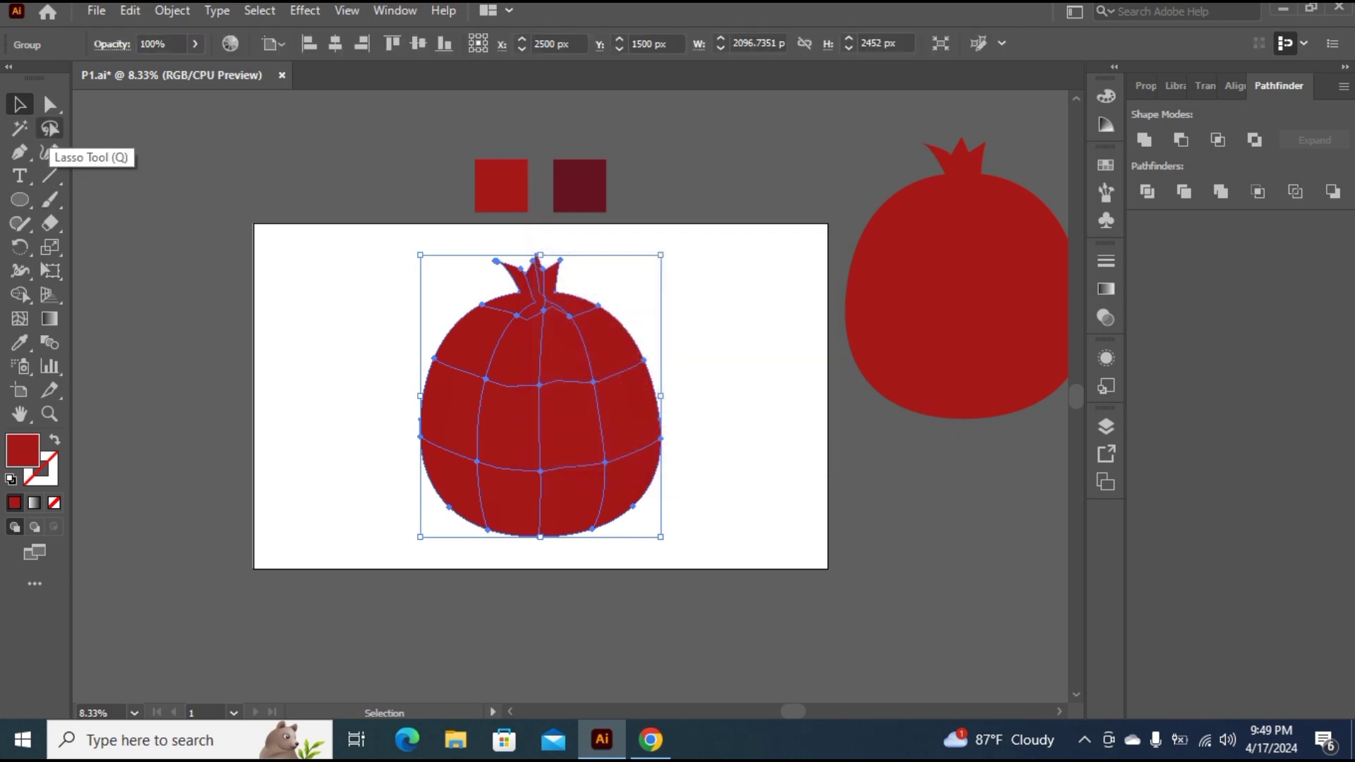
pyautogui.click(49, 128)
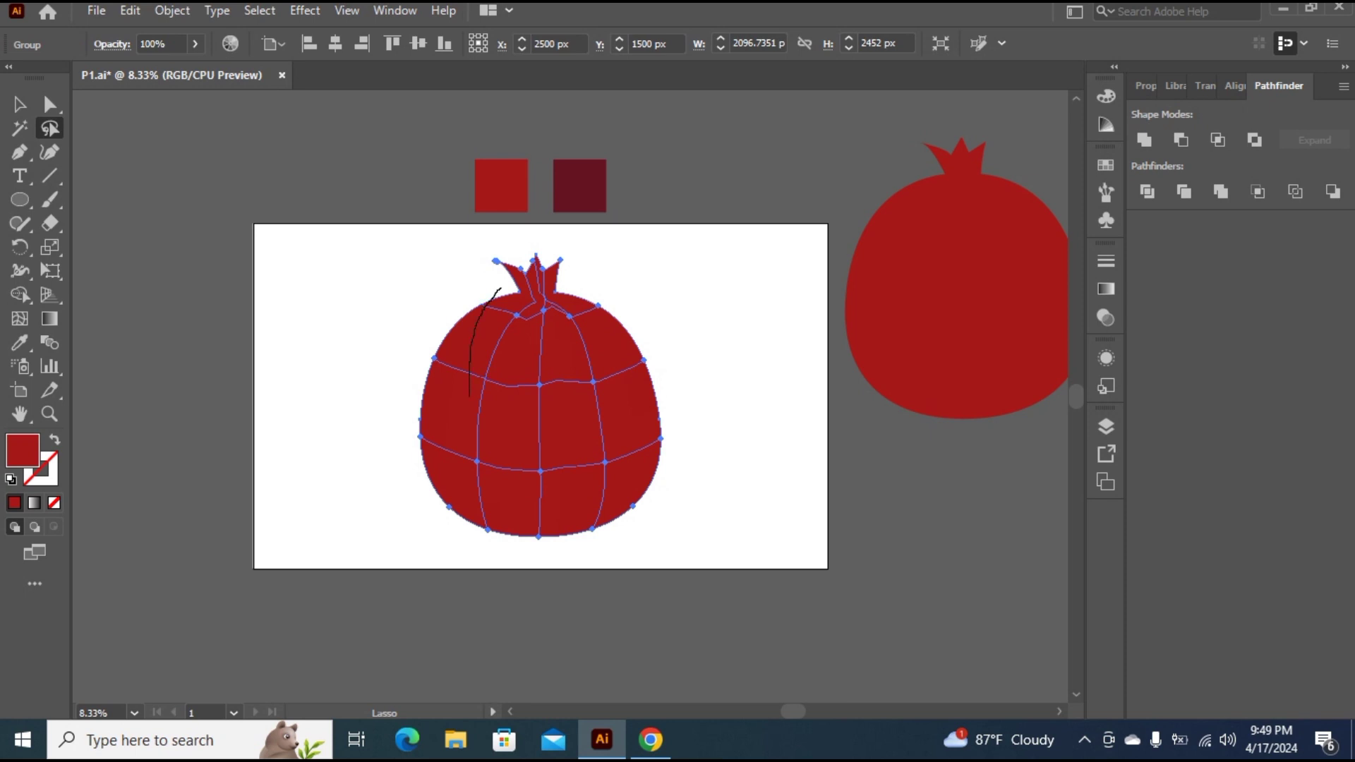
pyautogui.moveTo(468, 431)
pyautogui.mouseDown()
pyautogui.moveTo(488, 484)
pyautogui.moveTo(540, 503)
pyautogui.moveTo(624, 435)
pyautogui.mouseUp()
pyautogui.moveTo(623, 380)
pyautogui.mouseDown()
pyautogui.moveTo(608, 339)
pyautogui.moveTo(680, 276)
pyautogui.moveTo(739, 417)
pyautogui.moveTo(694, 539)
pyautogui.moveTo(480, 552)
pyautogui.moveTo(378, 469)
pyautogui.moveTo(388, 330)
pyautogui.moveTo(499, 289)
pyautogui.mouseUp()
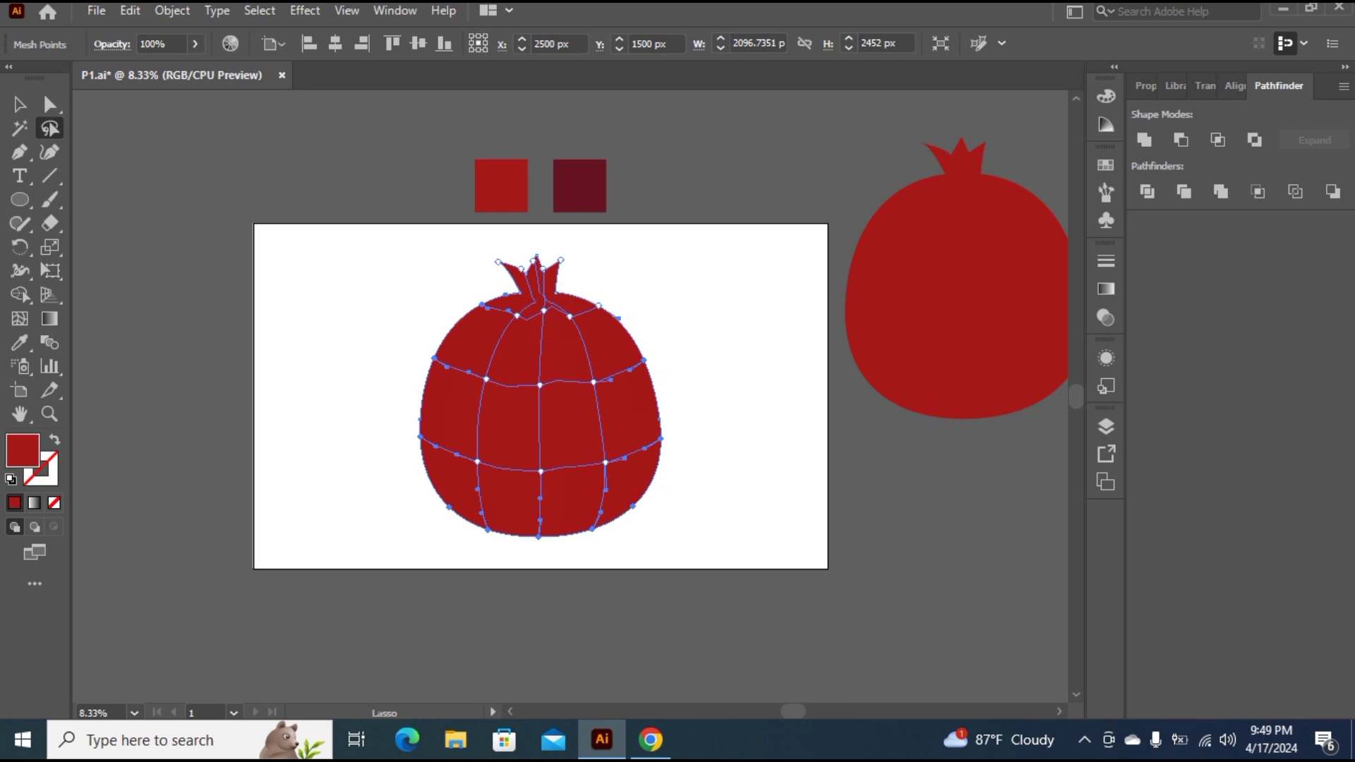
# Colour the edge points dark red 6D1819, darken them further to maroon, then deselect
pyautogui.click(1145, 86)
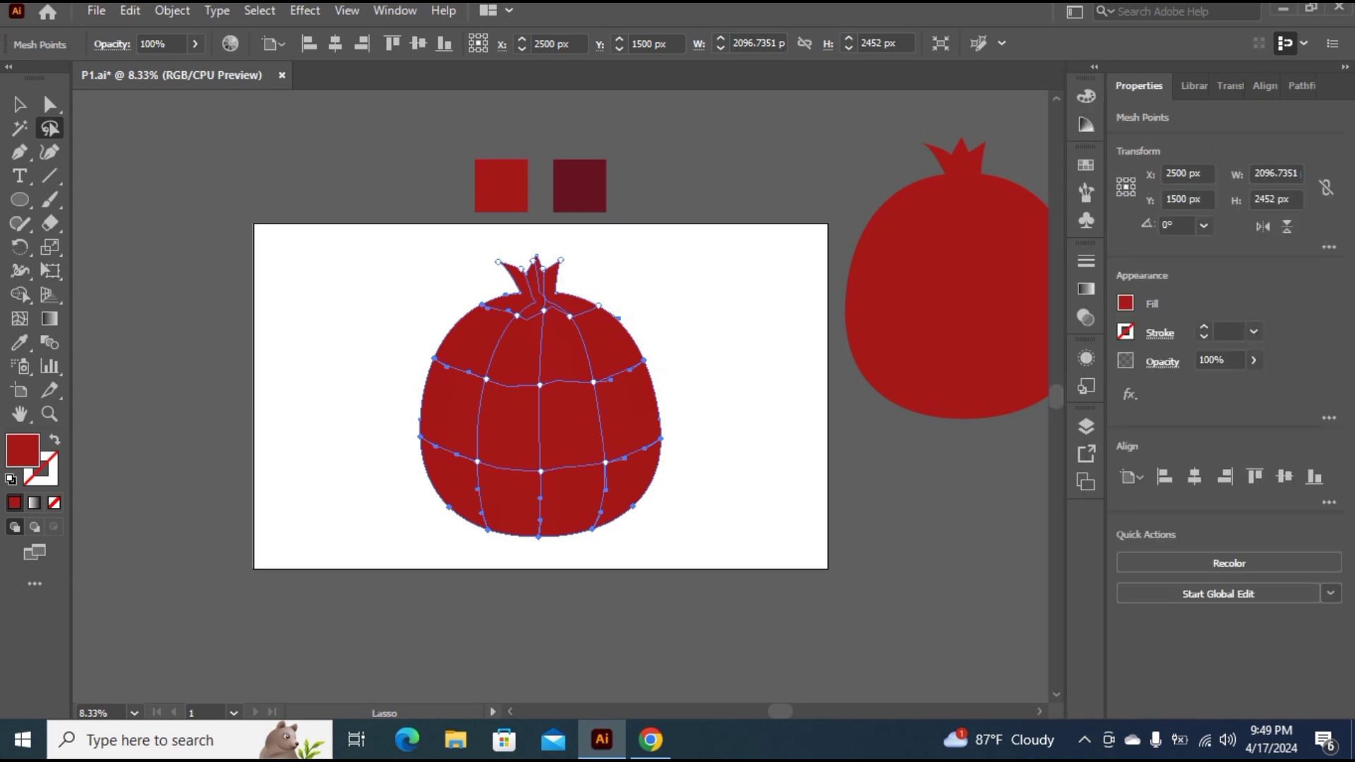
pyautogui.click(1125, 302)
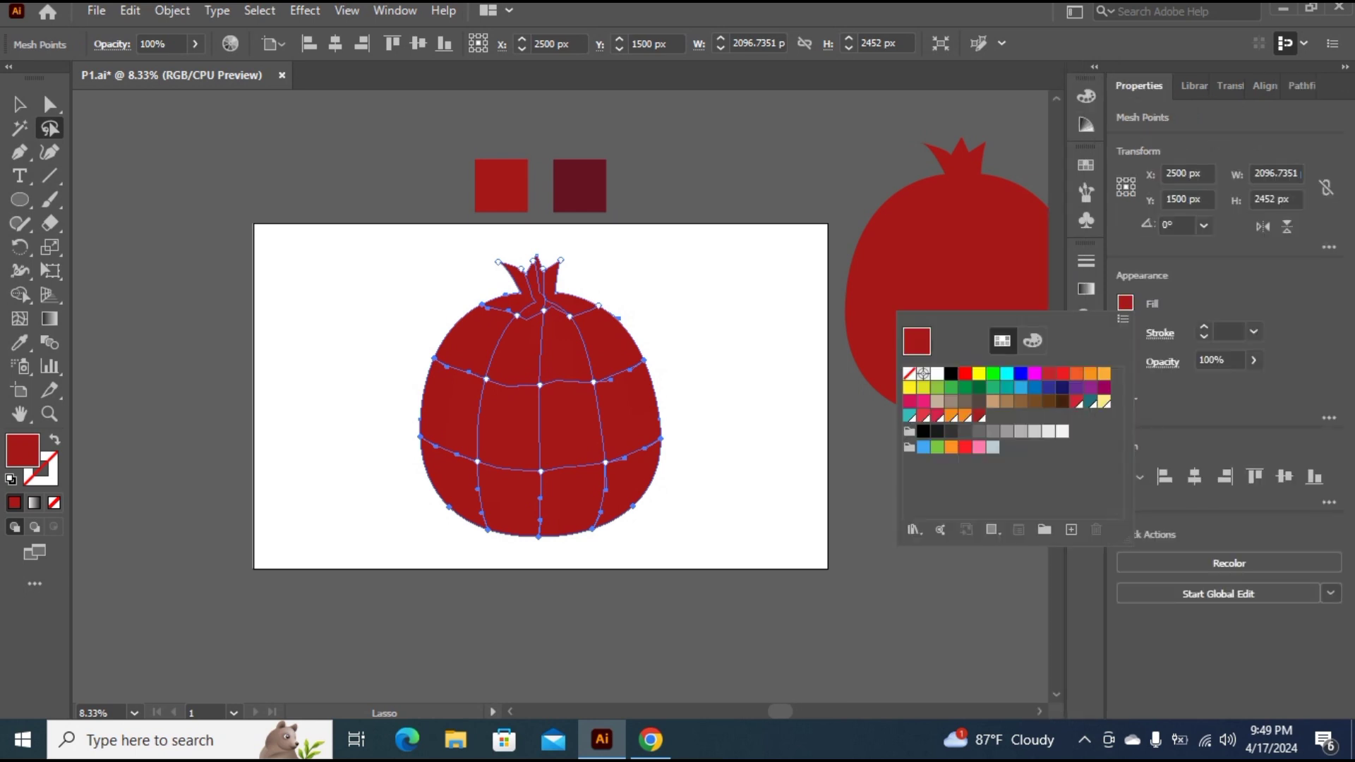
pyautogui.click(1031, 341)
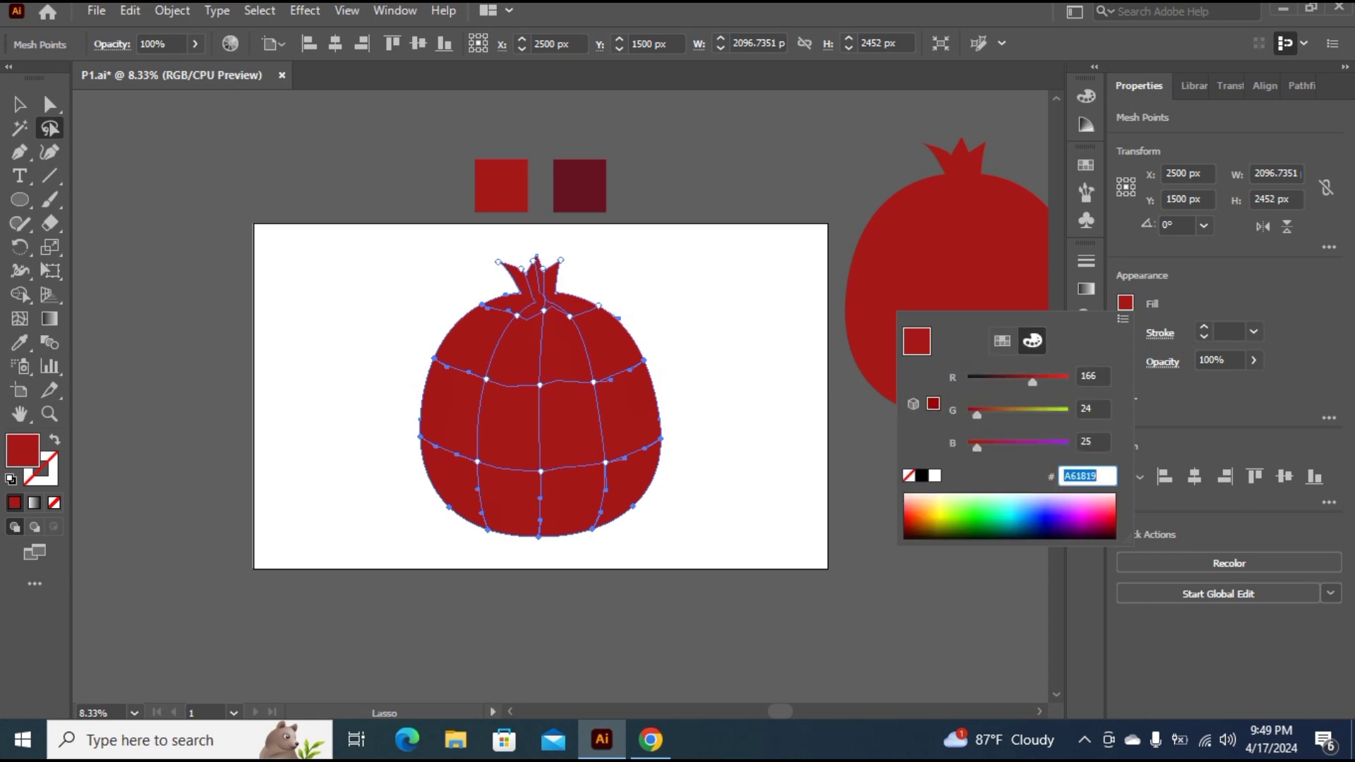
pyautogui.write('6D1819')
pyautogui.press('Return')
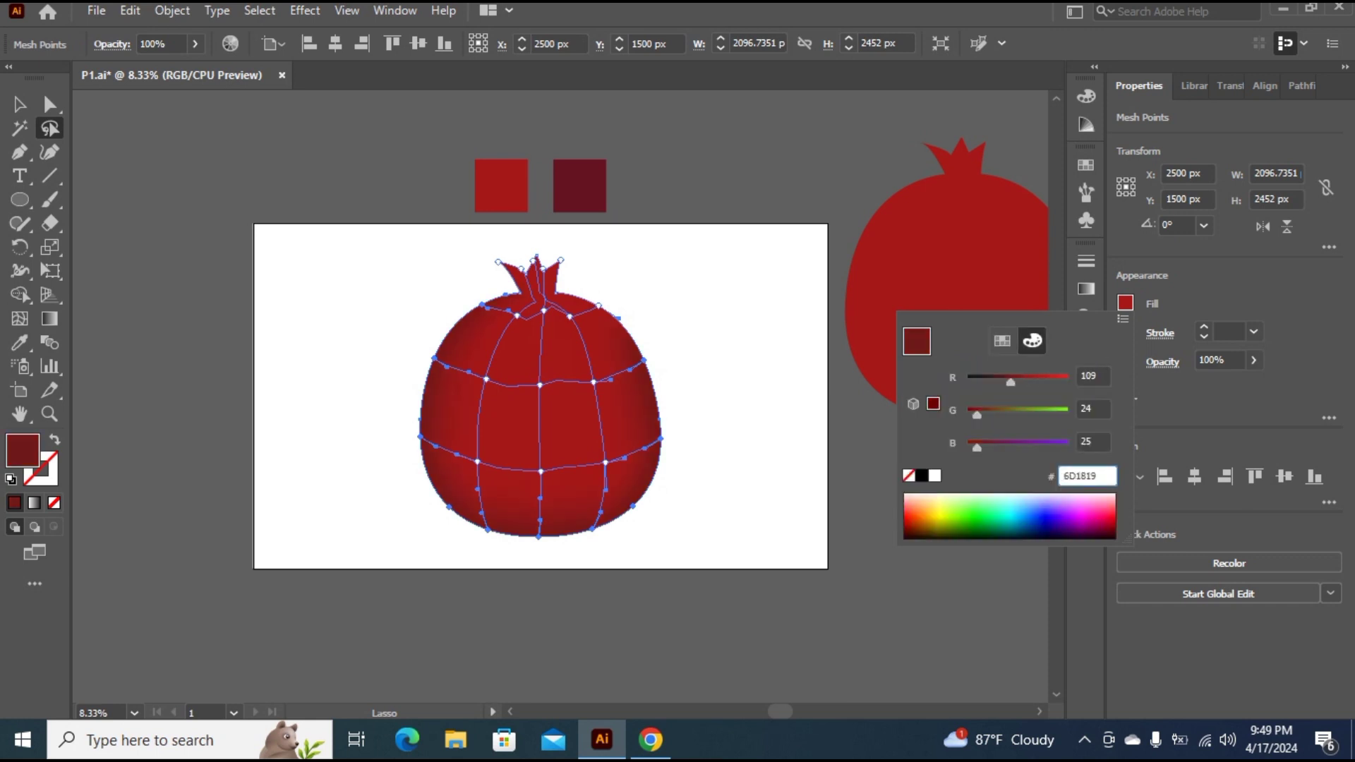
pyautogui.moveTo(1011, 382); pyautogui.dragTo(992, 382)
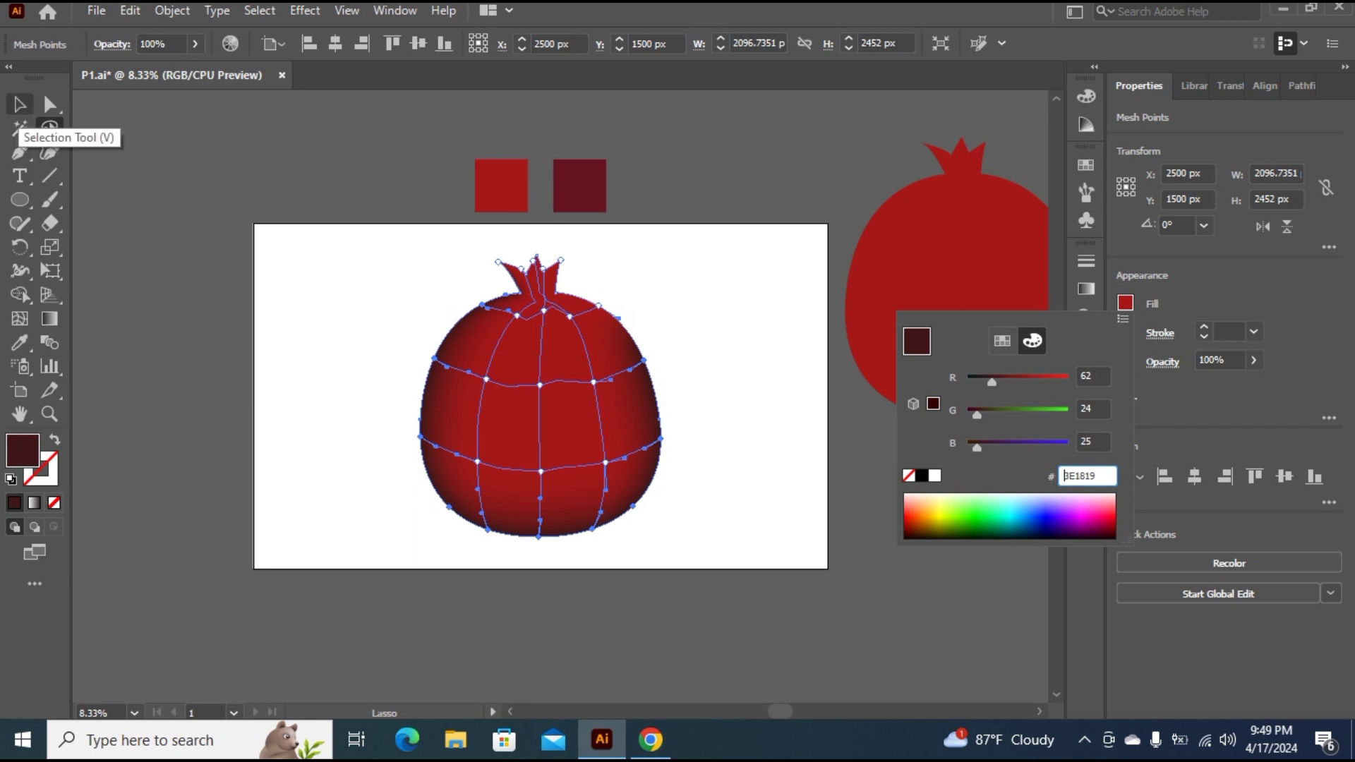
pyautogui.click(51, 129)
pyautogui.click(19, 104)
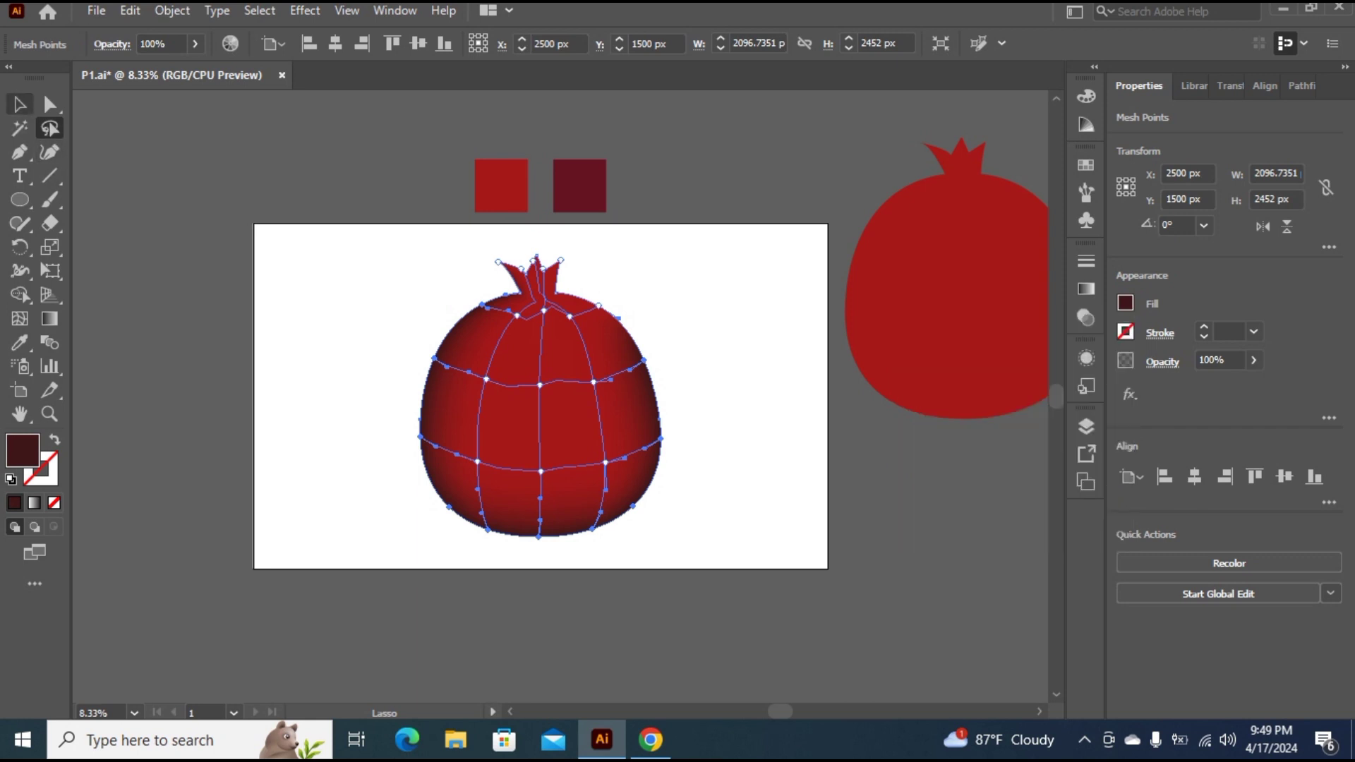
pyautogui.hotkey('ctrl', 'shift', 'a')
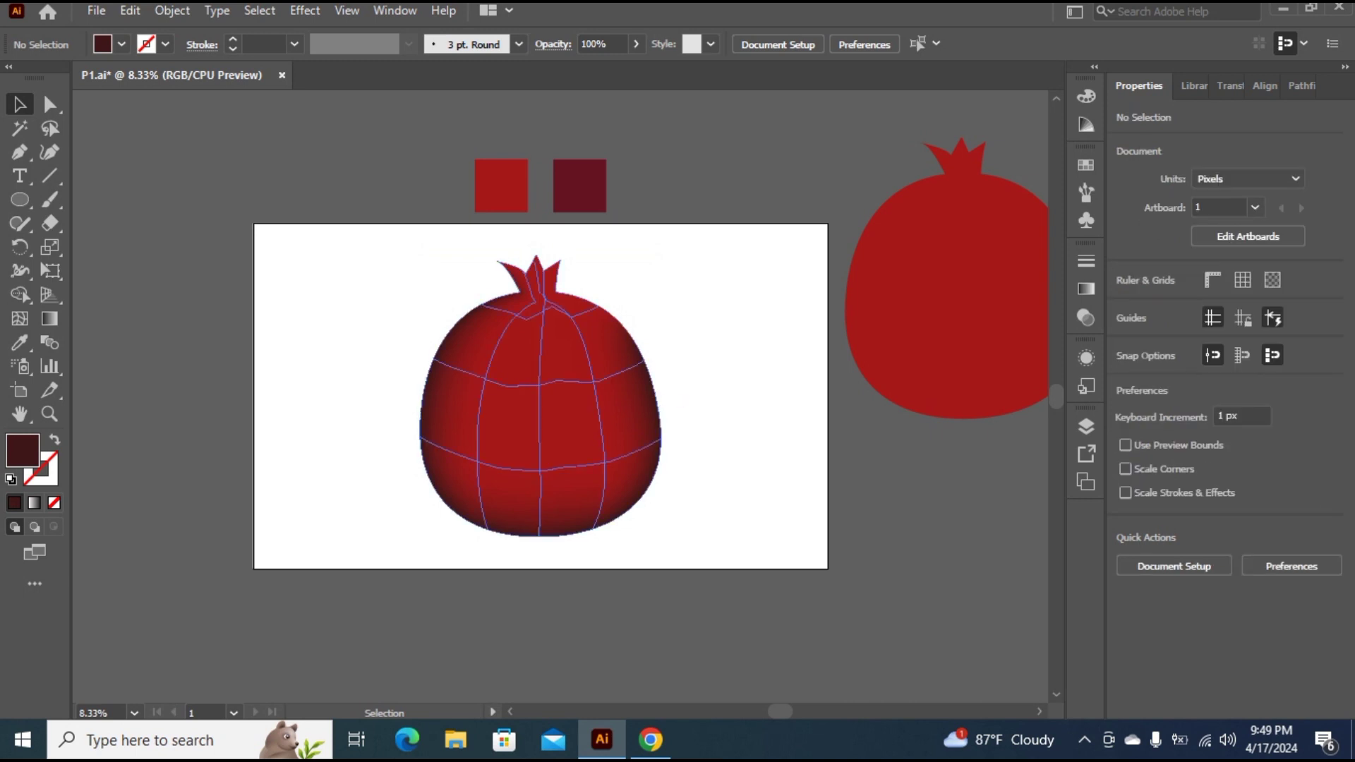
# Move the shaded pomegranate left off the artboard and draw a tall 941 × 1624 px ellipse
pyautogui.click(540, 395)
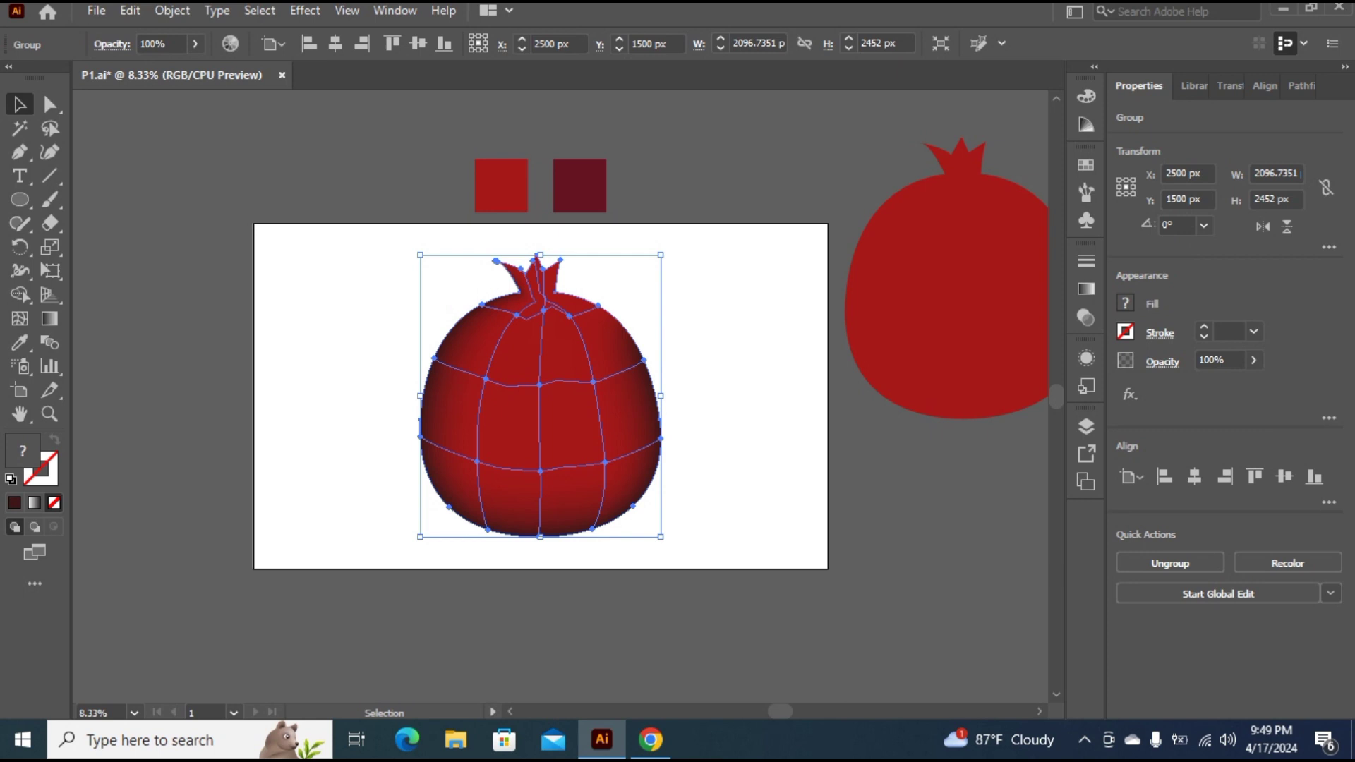
pyautogui.moveTo(599, 402); pyautogui.dragTo(232, 326)
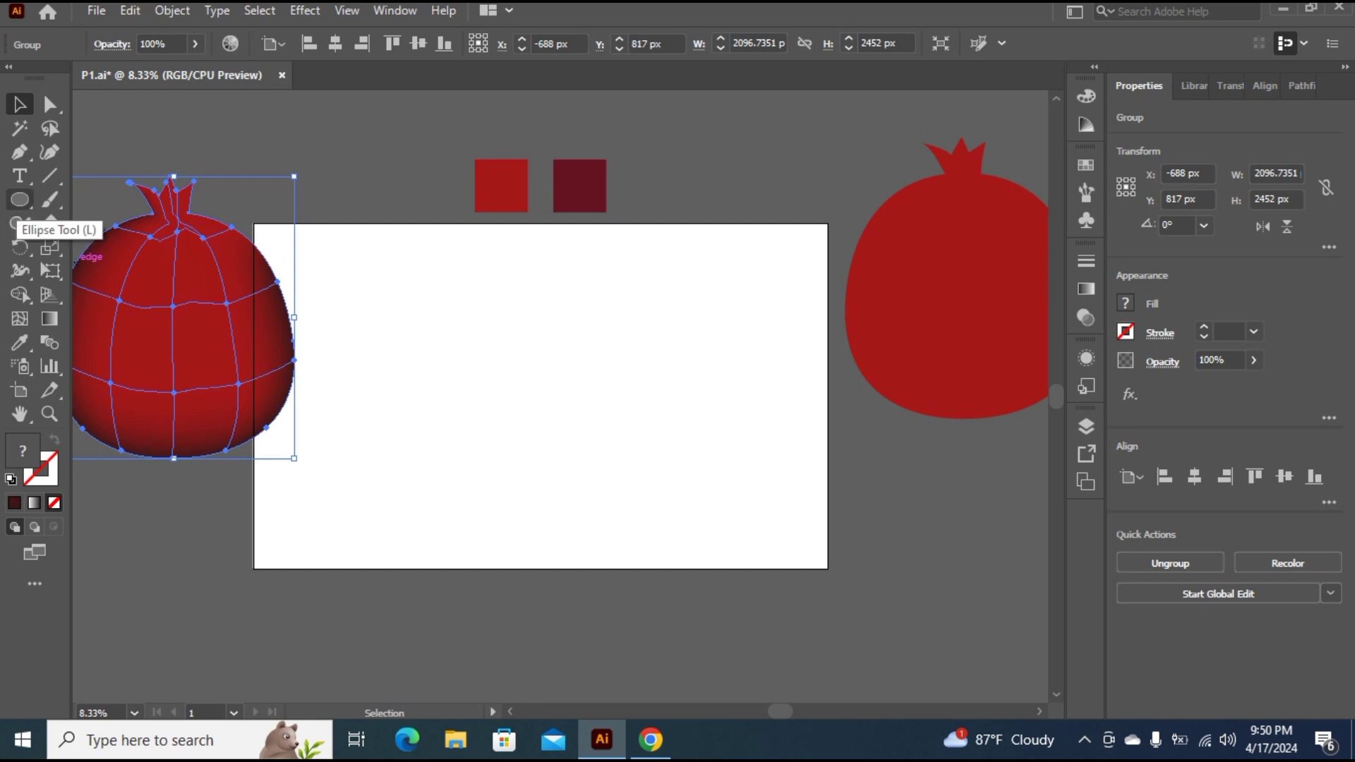
pyautogui.click(20, 199)
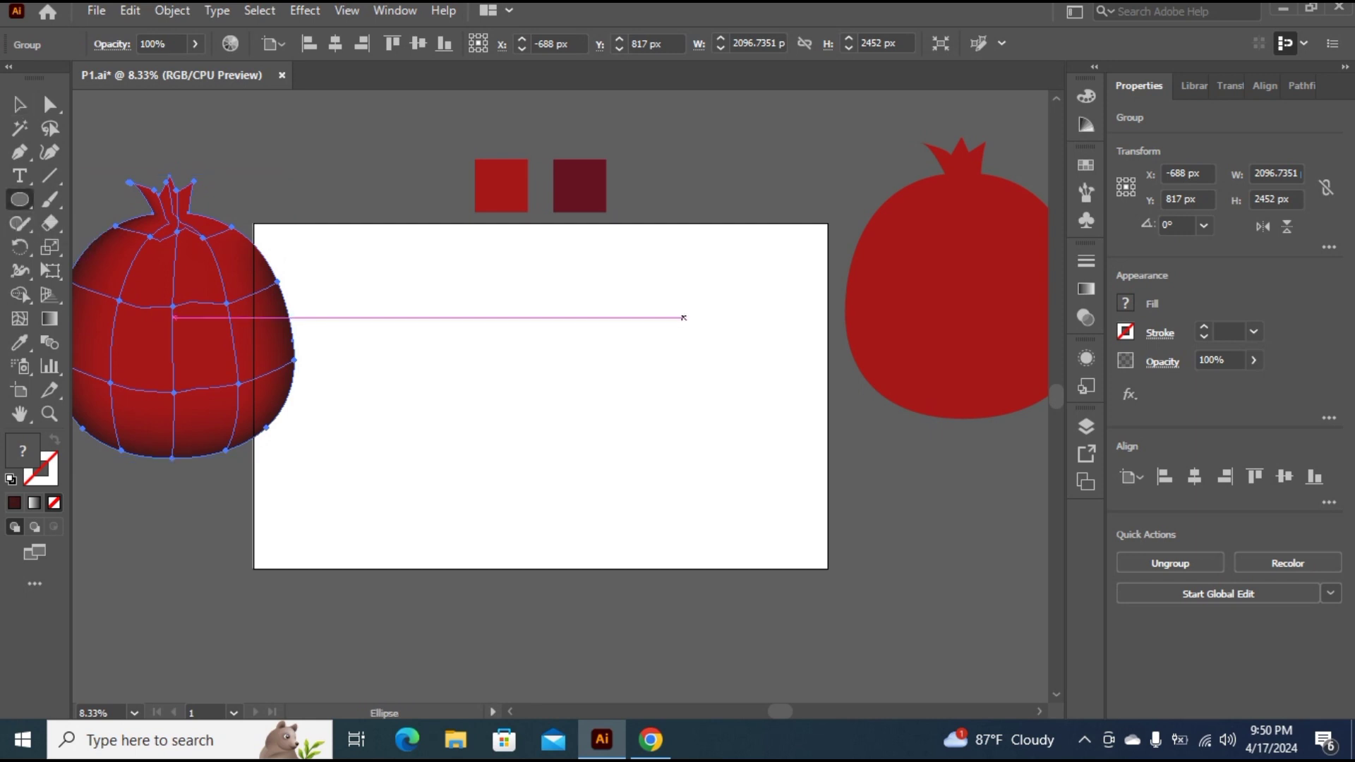
pyautogui.moveTo(683, 319); pyautogui.dragTo(715, 376)
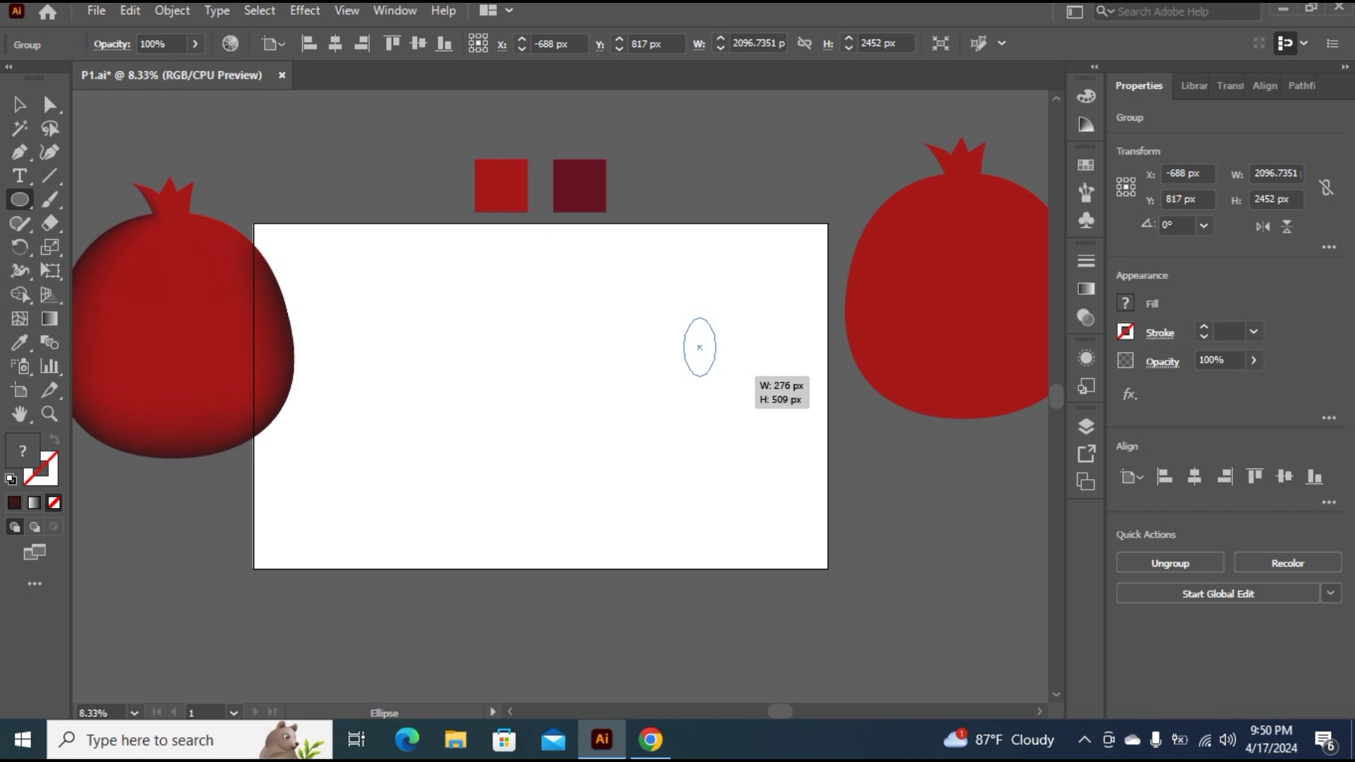
pyautogui.moveTo(715, 376)
pyautogui.mouseDown()
pyautogui.moveTo(811, 478)
pyautogui.moveTo(791, 504)
pyautogui.mouseUp()
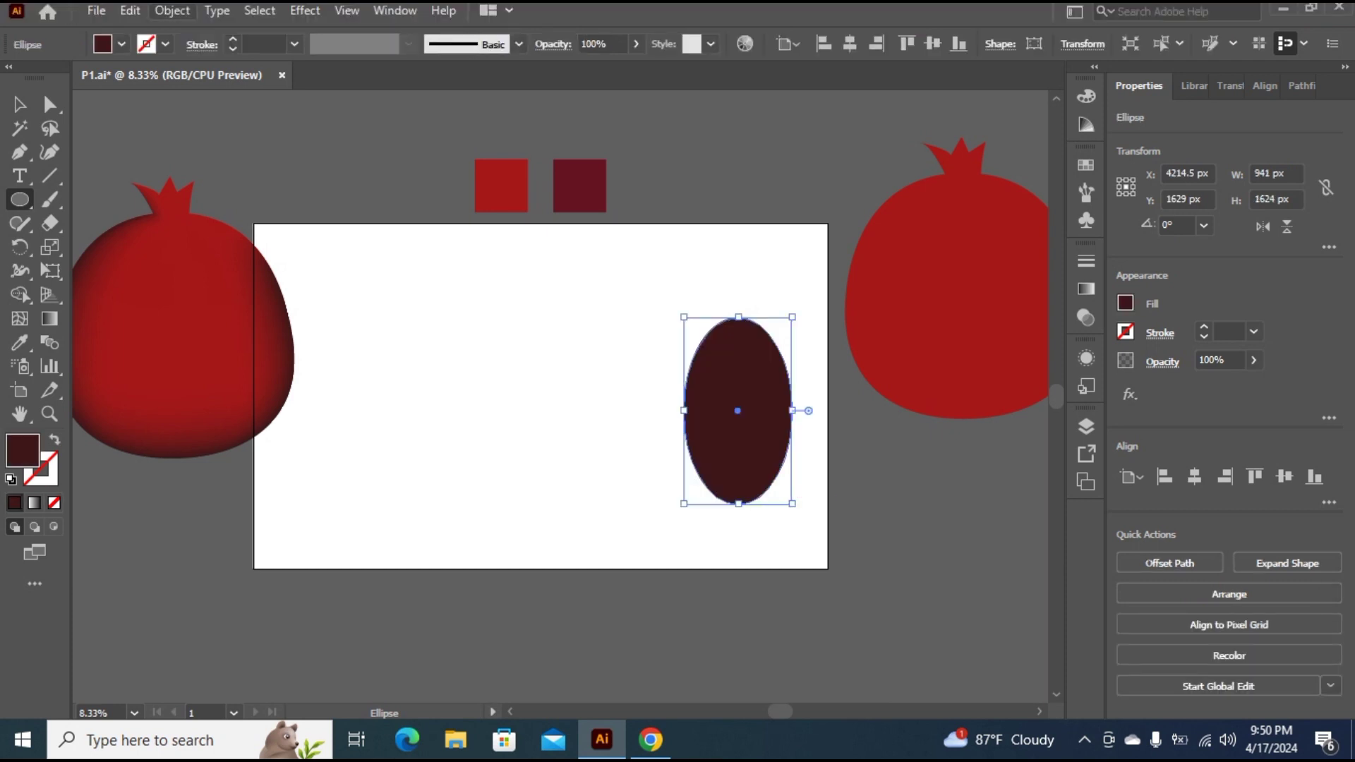
pyautogui.click(173, 10)
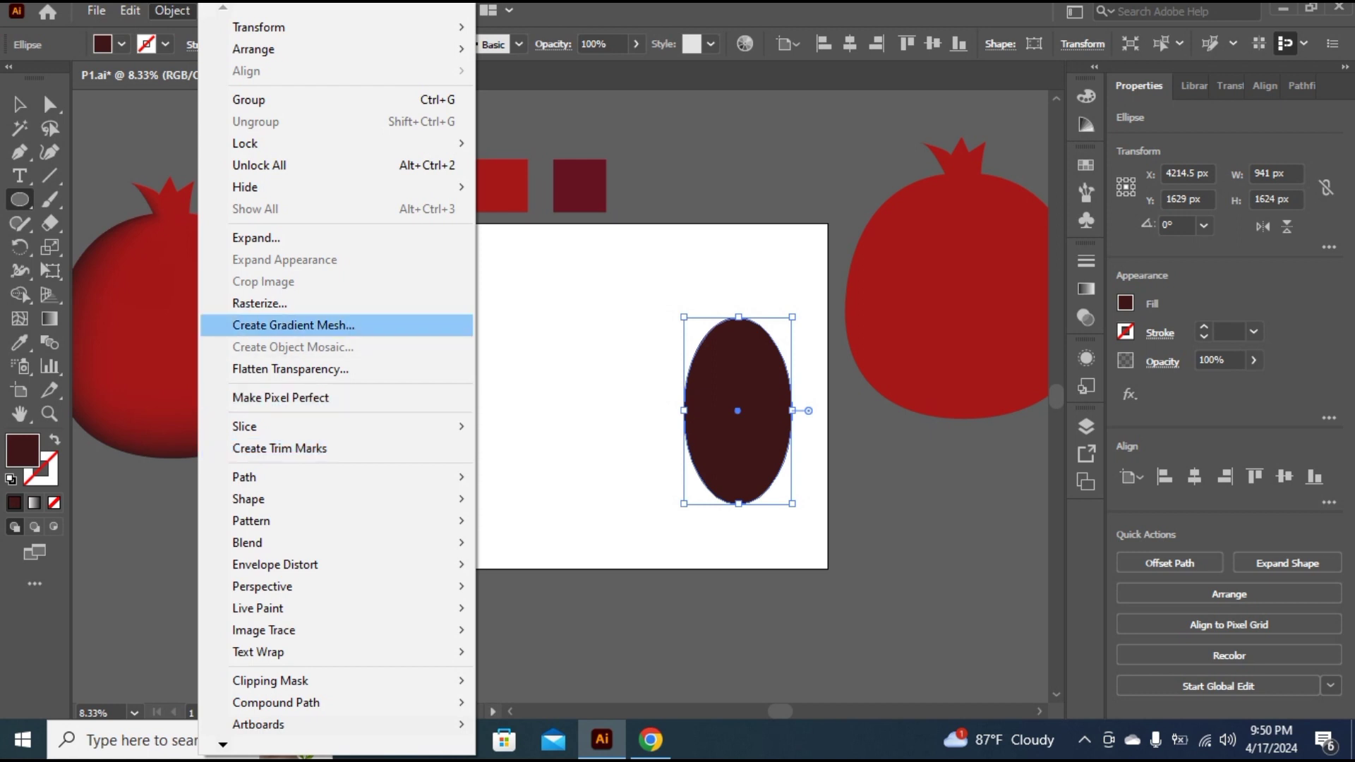
# Apply a 4x4 gradient mesh to the ellipse and lasso its inner mesh points
pyautogui.click(293, 325)
pyautogui.press('Return')
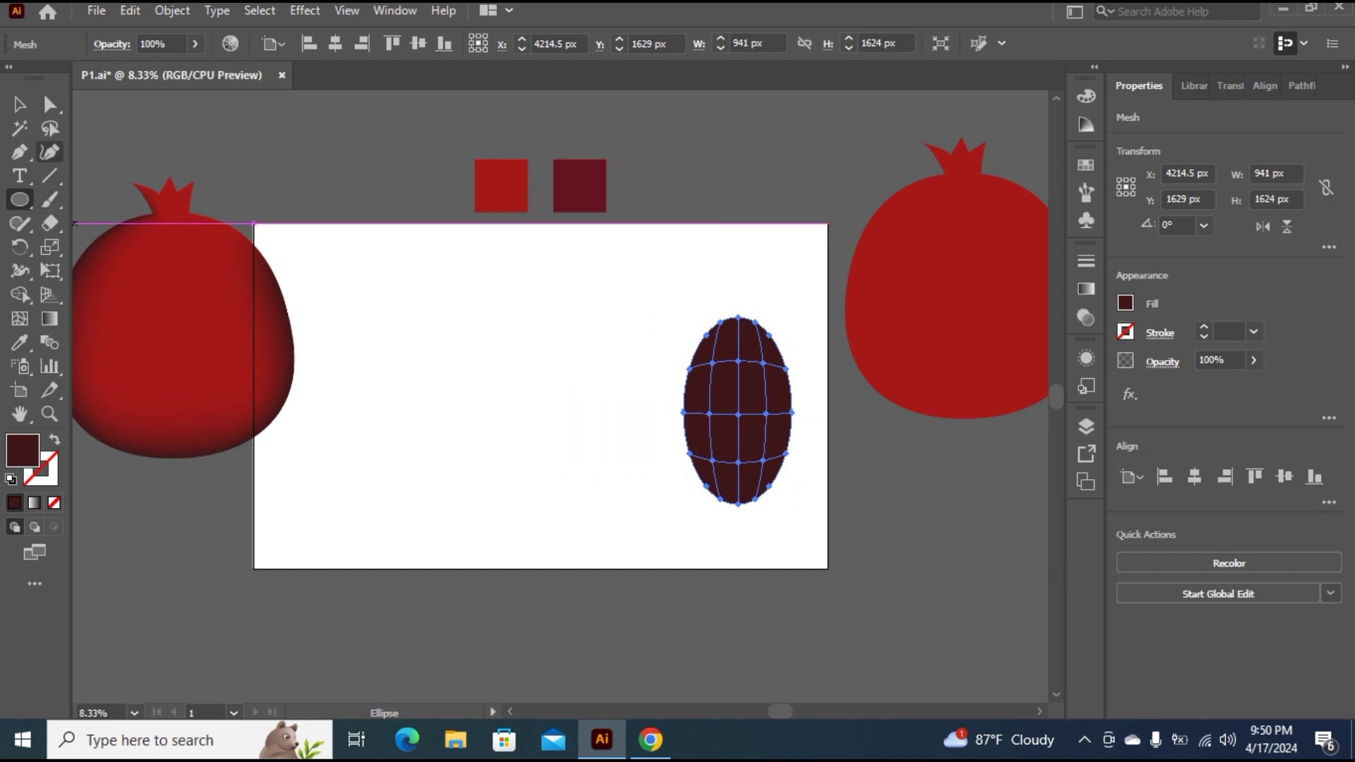
pyautogui.click(49, 128)
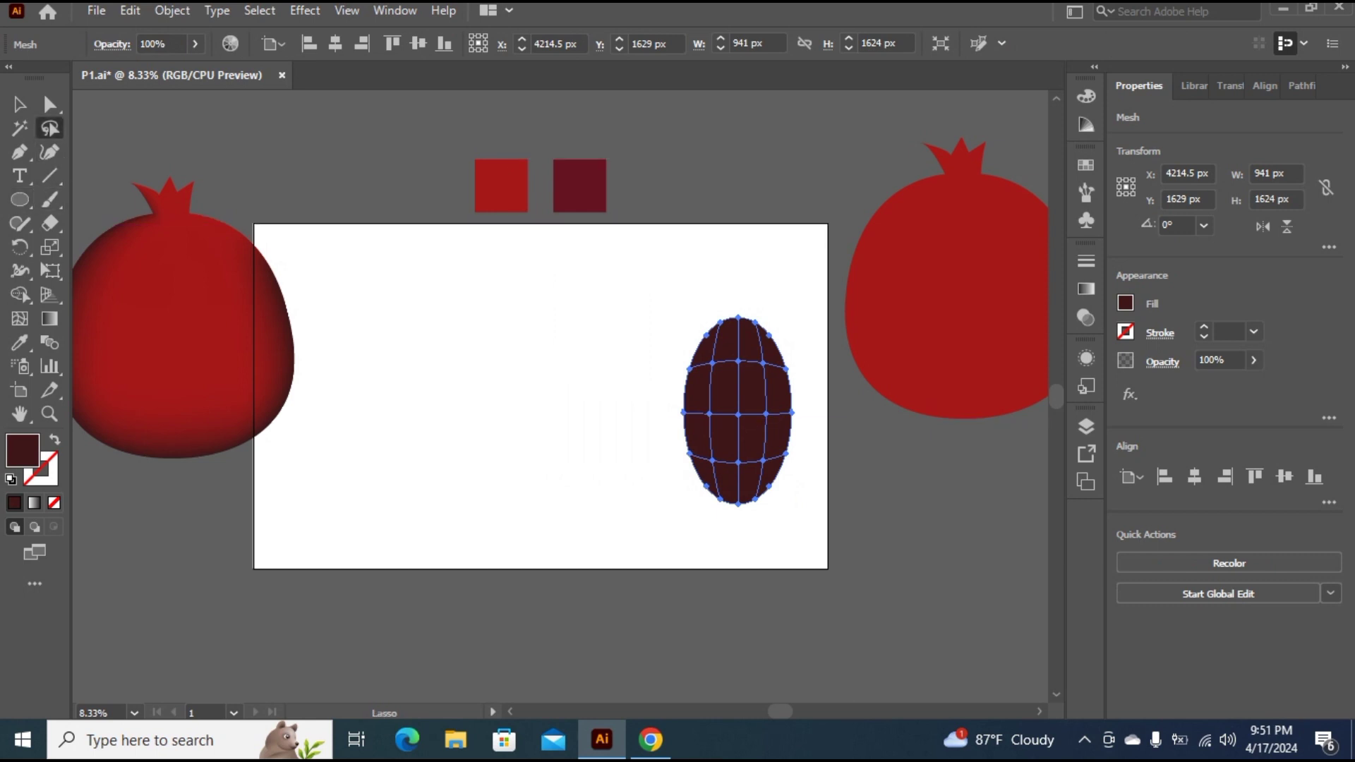
pyautogui.moveTo(723, 306)
pyautogui.mouseDown()
pyautogui.moveTo(720, 456)
pyautogui.moveTo(775, 411)
pyautogui.mouseUp()
pyautogui.moveTo(773, 353)
pyautogui.mouseDown()
pyautogui.moveTo(789, 314)
pyautogui.moveTo(791, 473)
pyautogui.moveTo(707, 527)
pyautogui.moveTo(663, 308)
pyautogui.moveTo(722, 289)
pyautogui.moveTo(725, 310)
pyautogui.mouseUp()
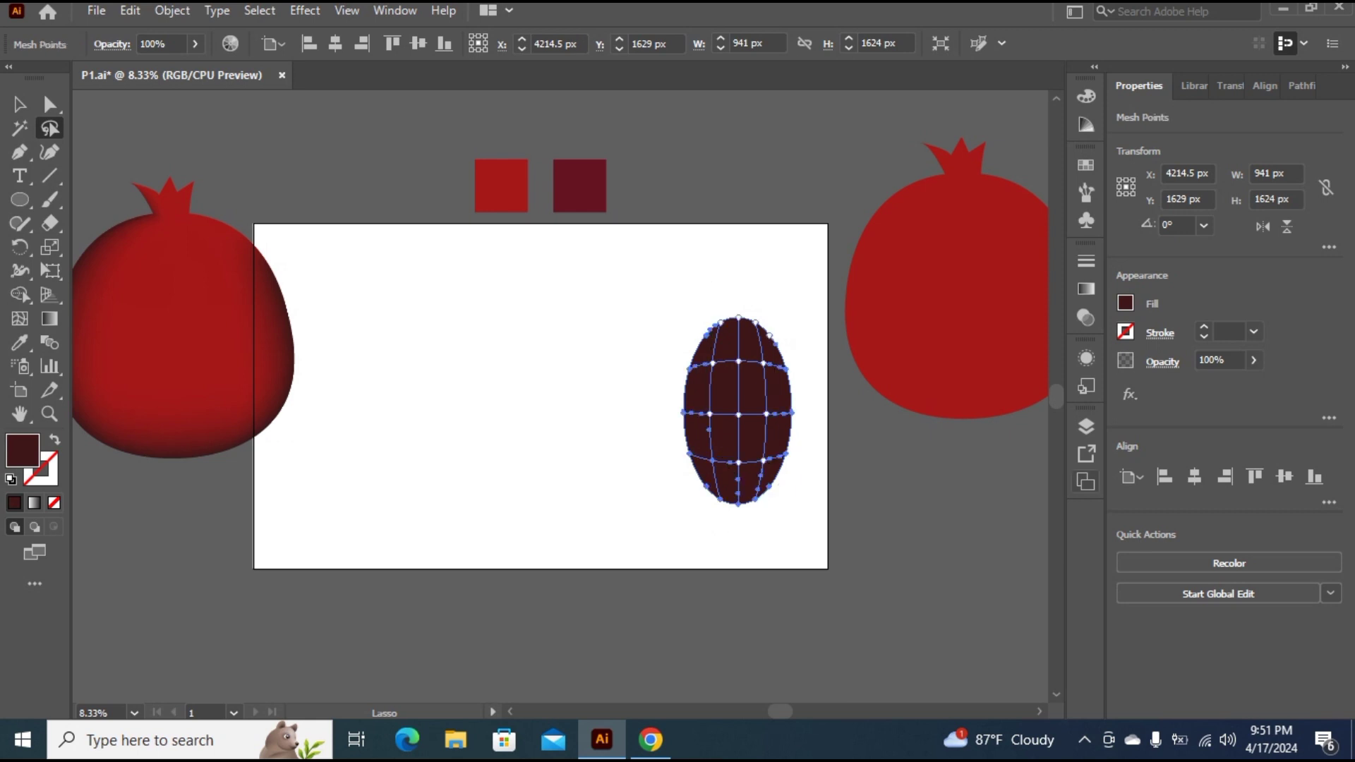
# Recolour the inner points, trying several reds before settling on BD0019, then deselect
pyautogui.click(1125, 303)
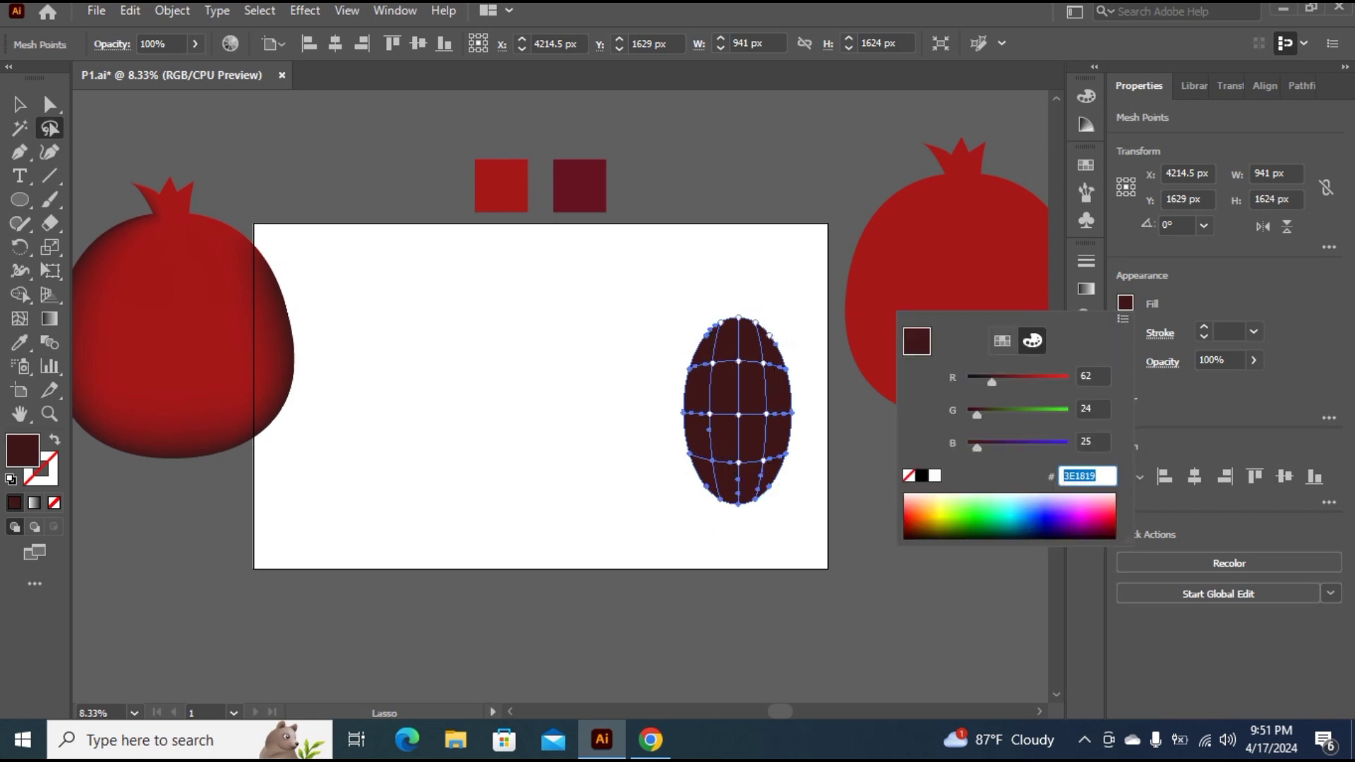
pyautogui.write('911819')
pyautogui.press('Return')
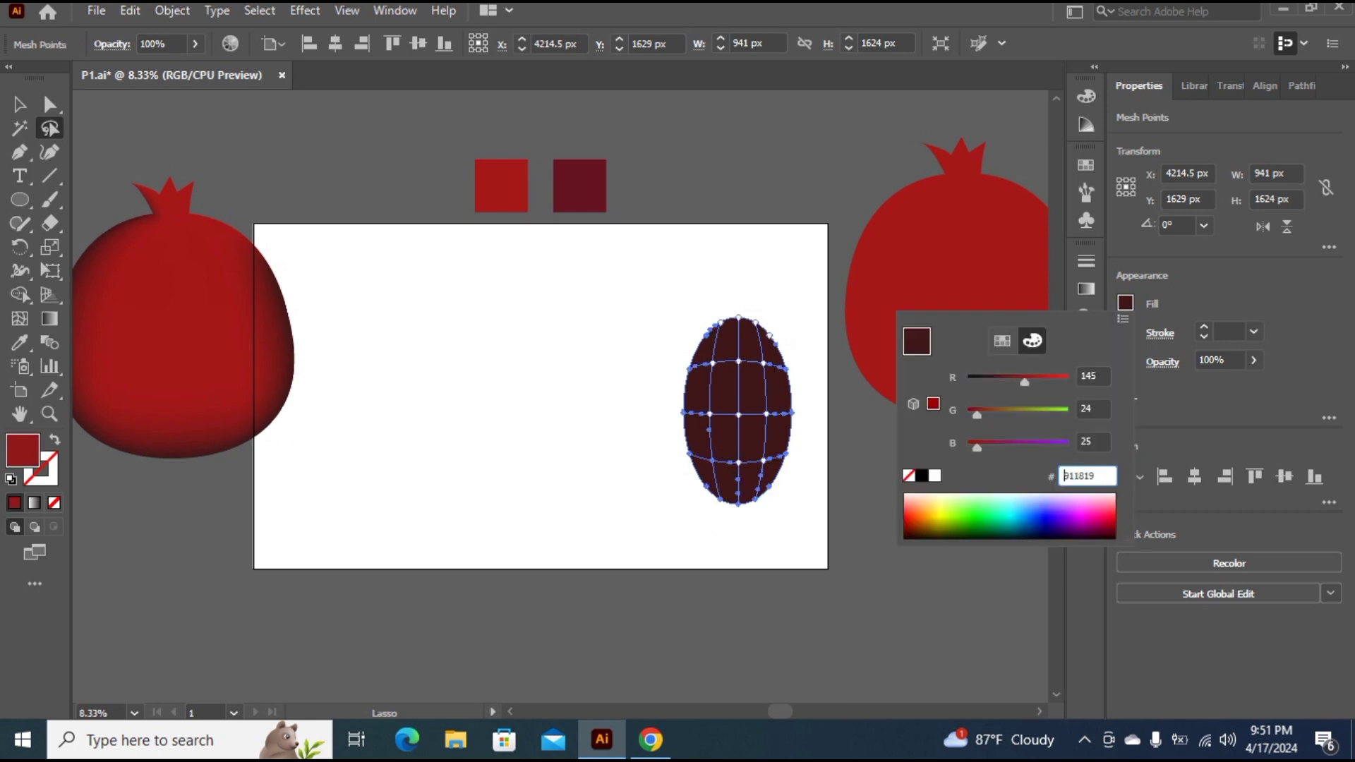
pyautogui.write('C11819')
pyautogui.press('Return')
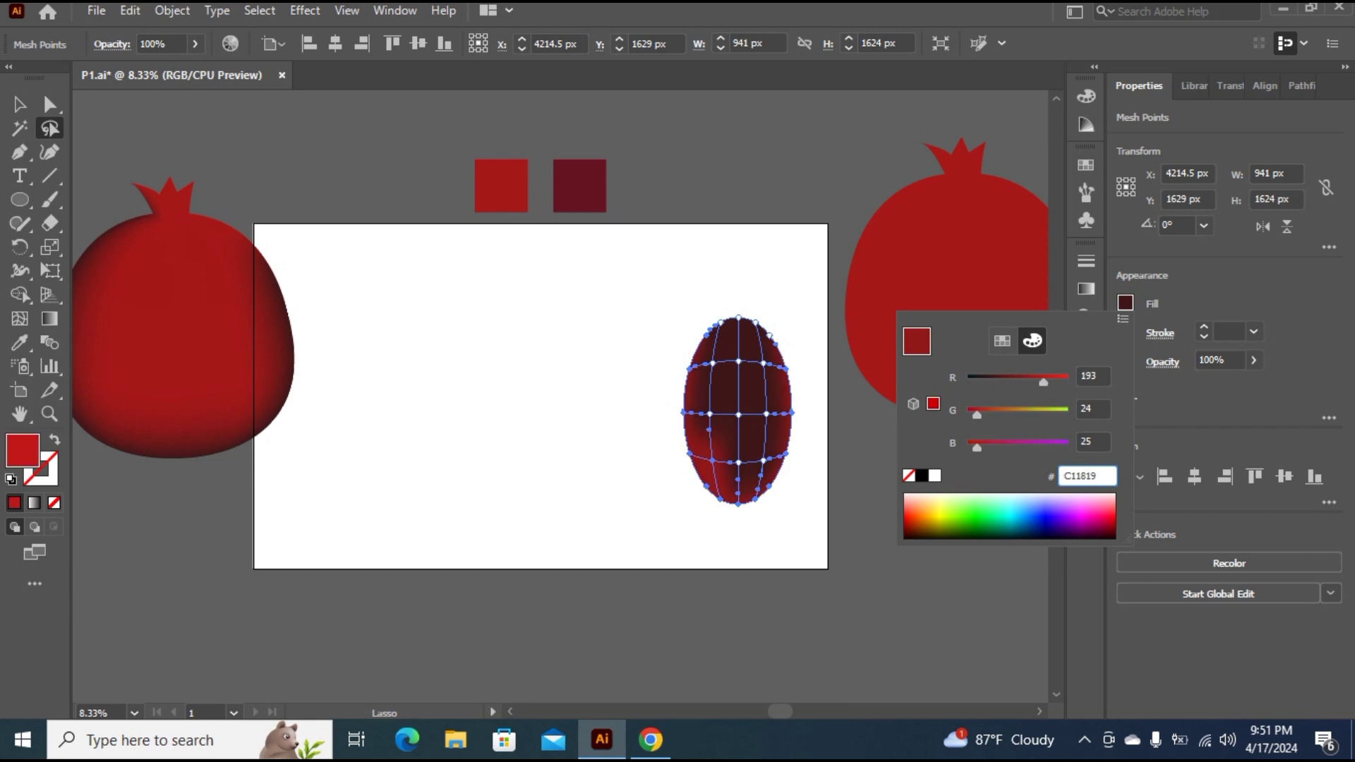
pyautogui.moveTo(1043, 381); pyautogui.dragTo(1036, 382)
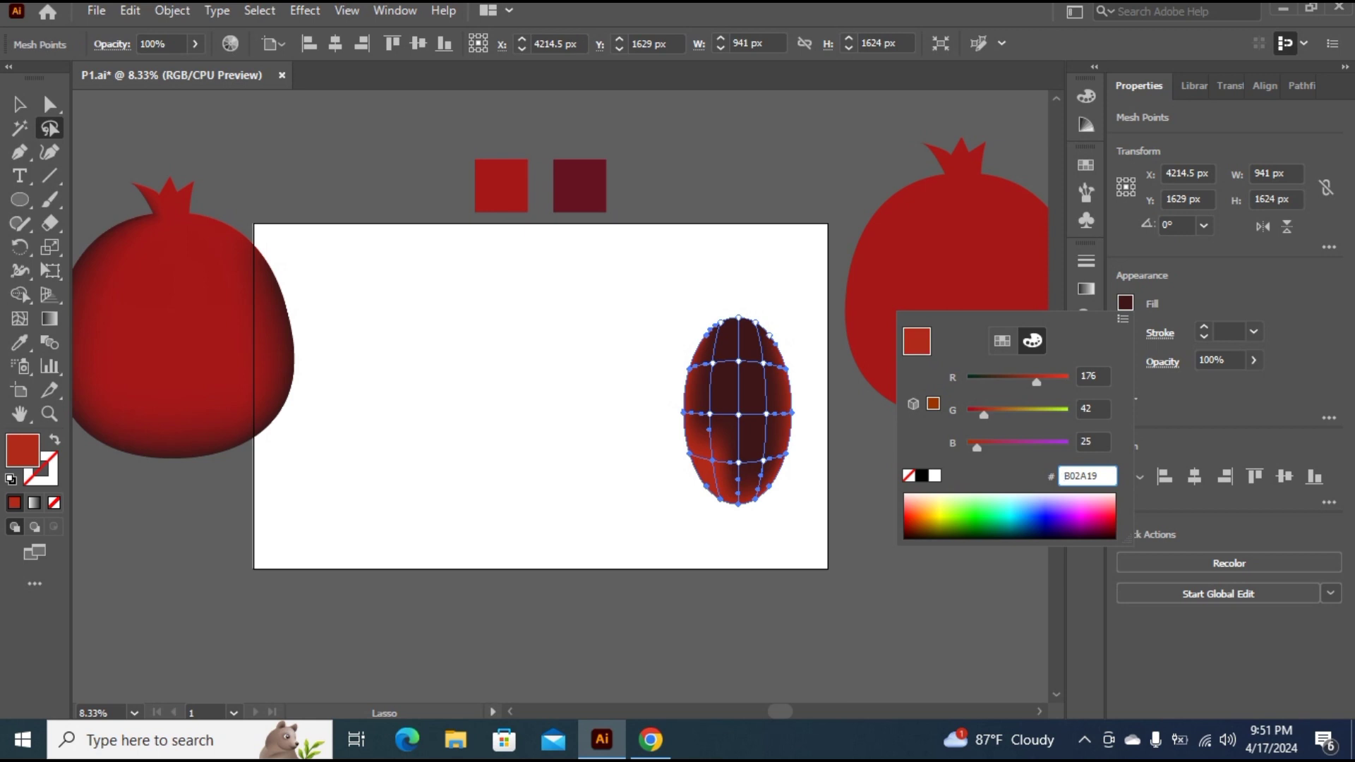
pyautogui.moveTo(977, 415); pyautogui.dragTo(1004, 415)
pyautogui.write('B00019')
pyautogui.press('Return')
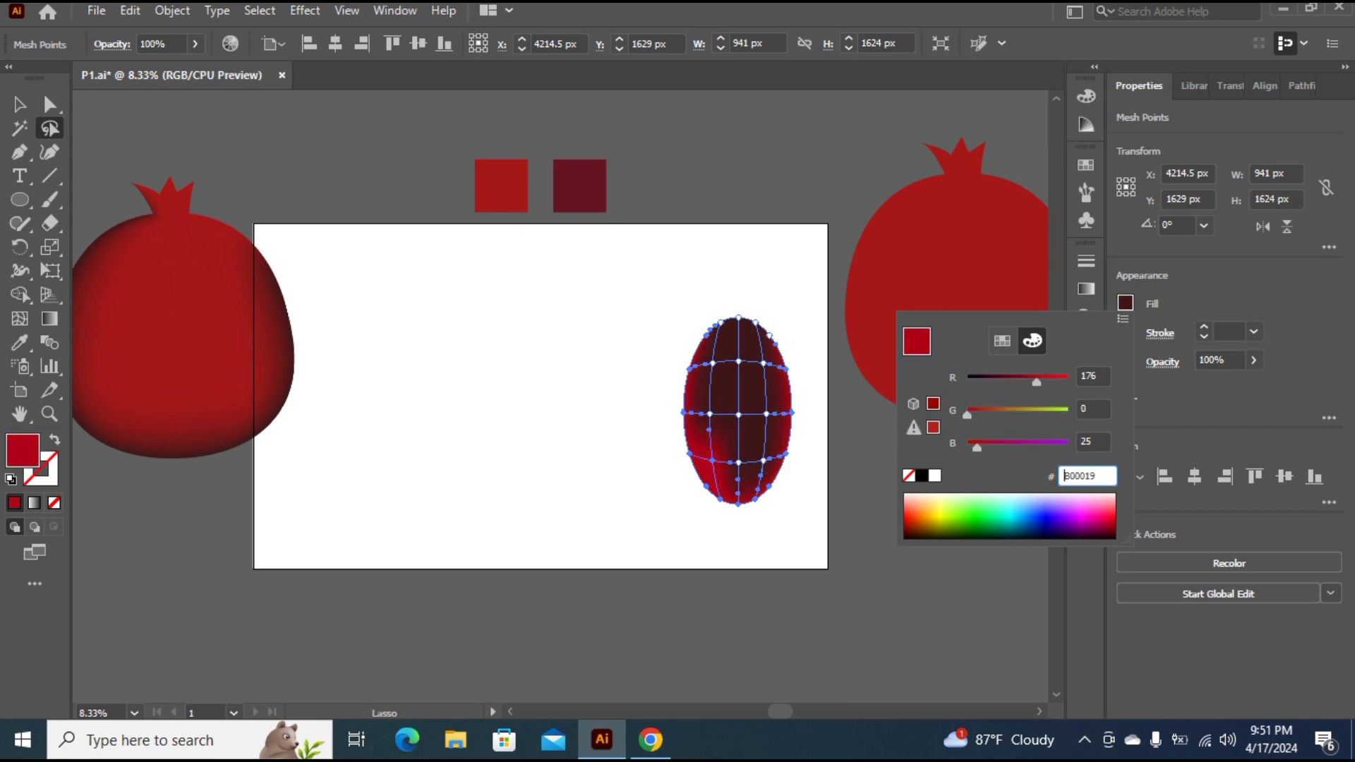
pyautogui.write('CC0019')
pyautogui.press('Return')
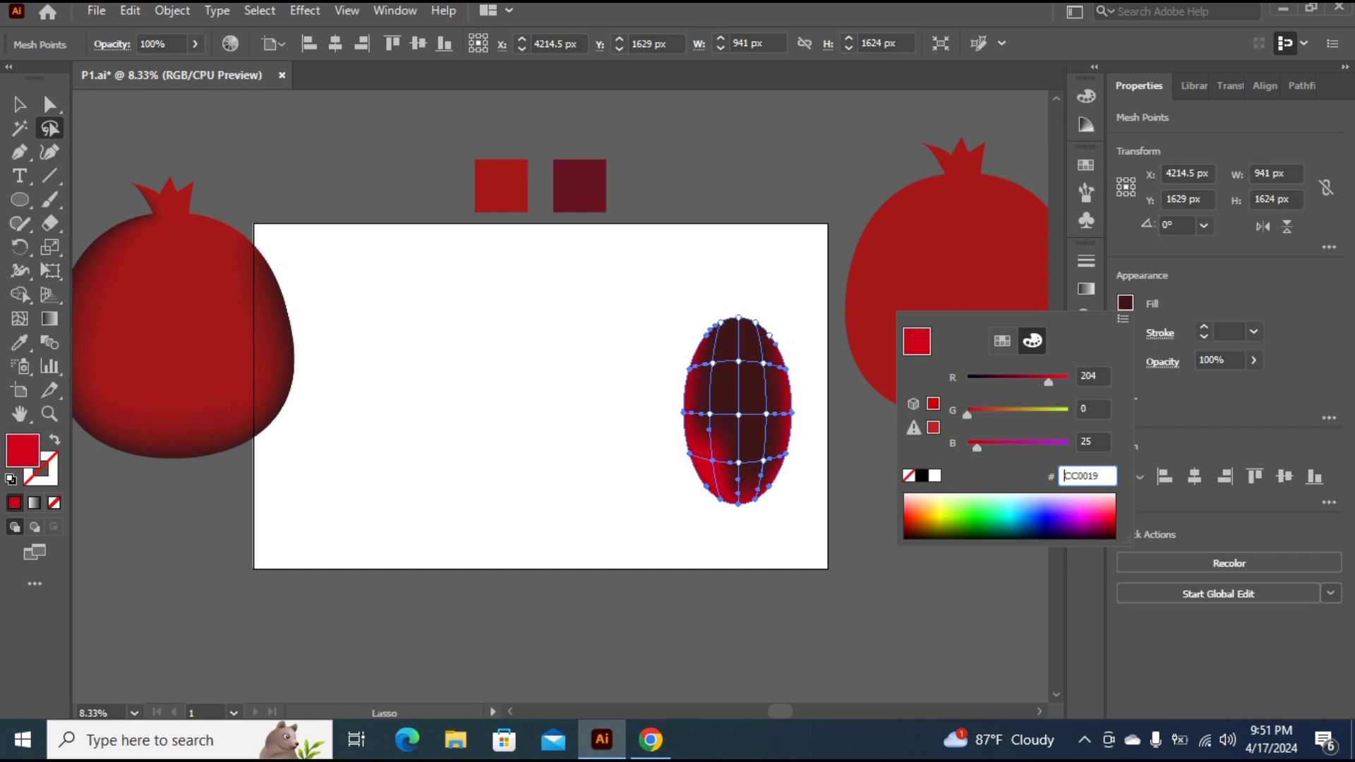
pyautogui.write('BD0019')
pyautogui.press('Return')
pyautogui.press('Escape')
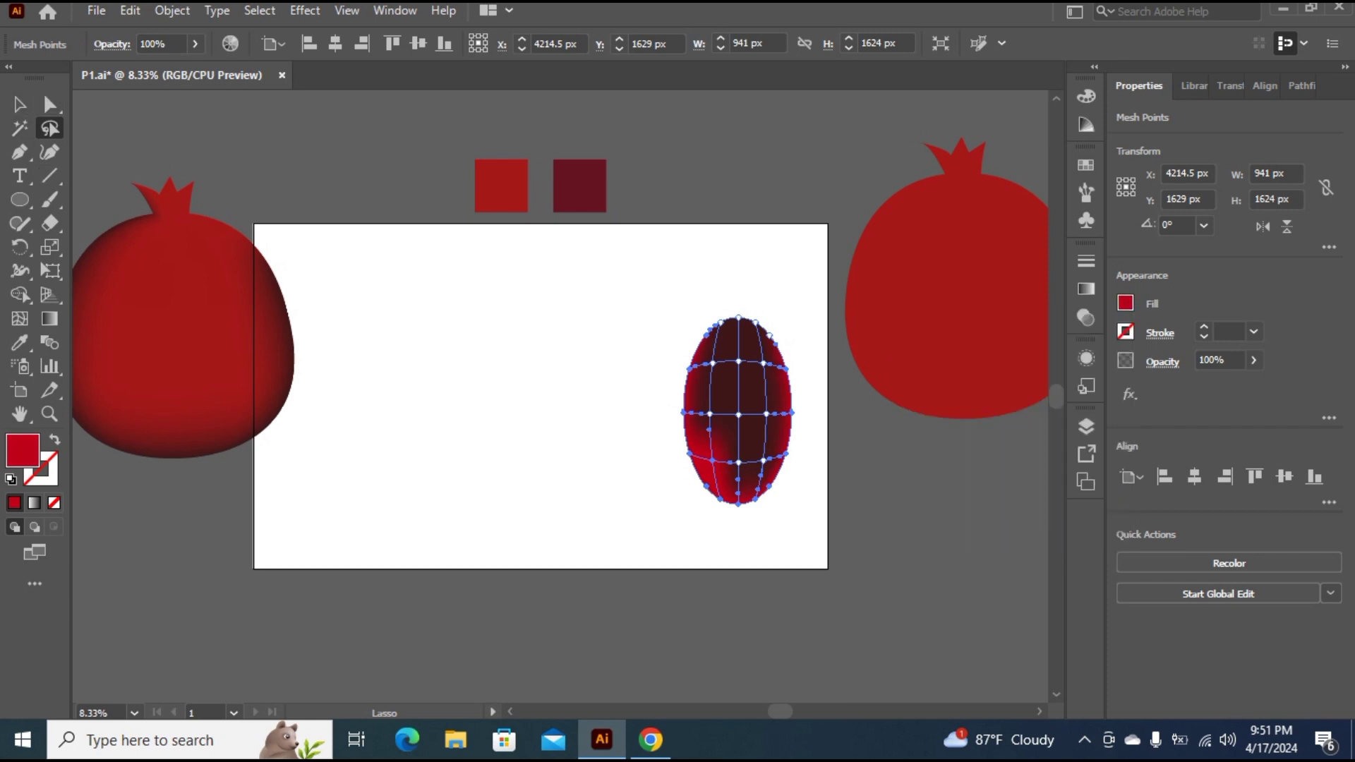
pyautogui.press('v')
pyautogui.hotkey('ctrl', 'shift', 'a')
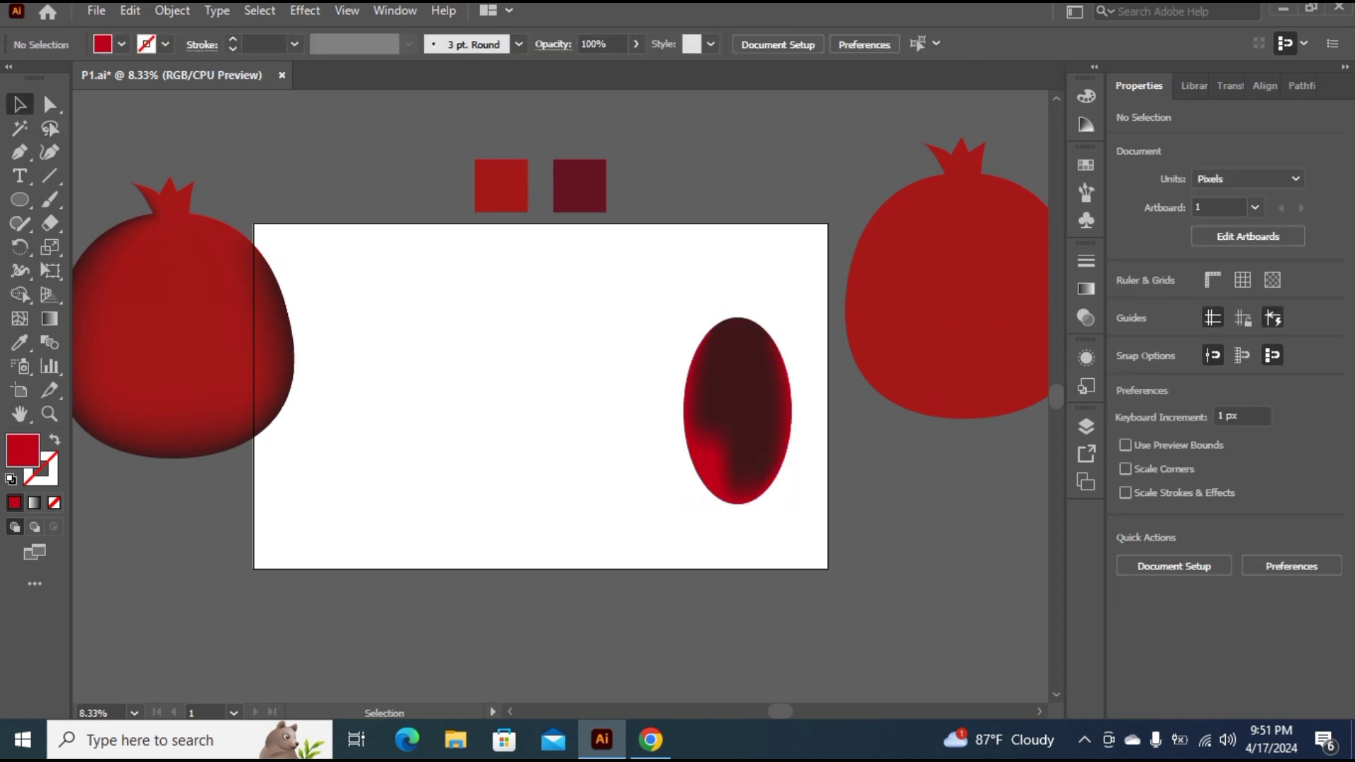
# Scale the mesh ellipse down and narrow it into a 128 × 332 px seed
pyautogui.click(738, 410)
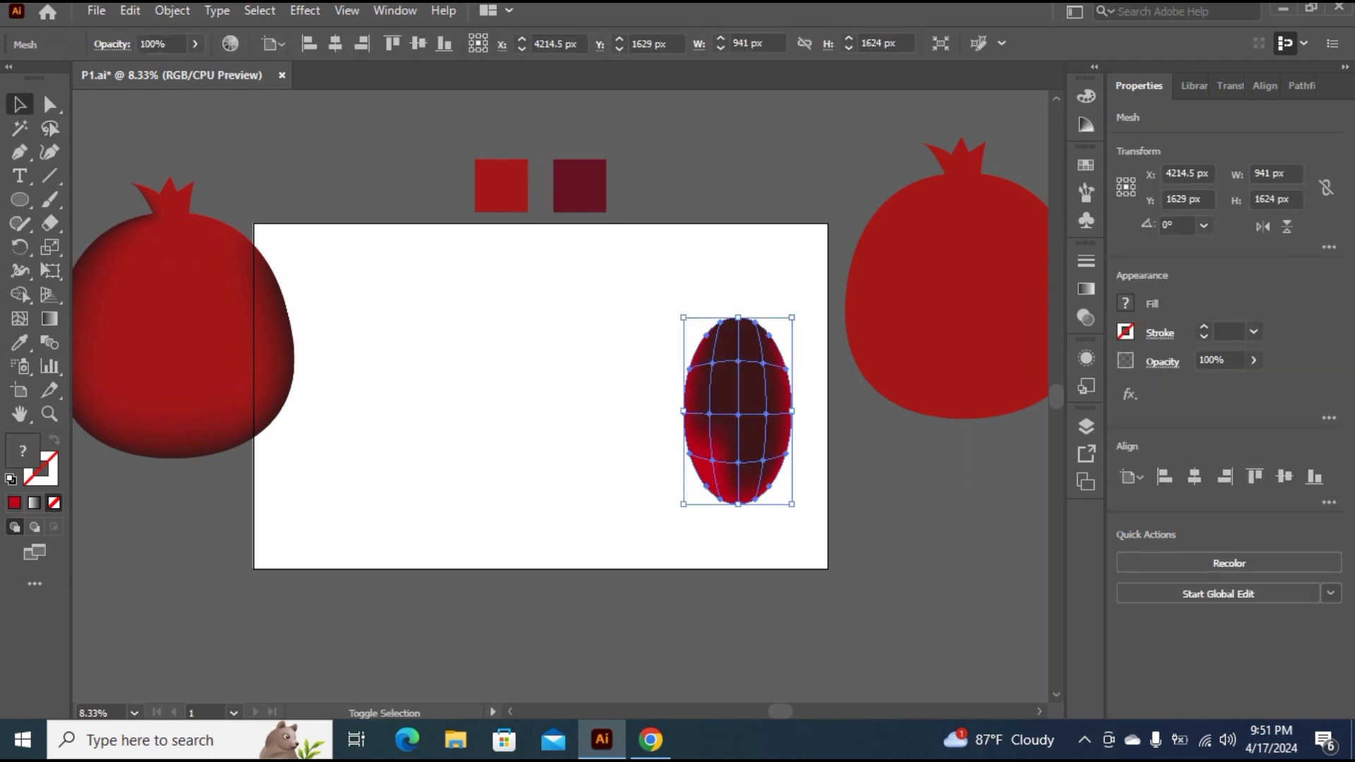
pyautogui.moveTo(792, 317); pyautogui.dragTo(737, 397)
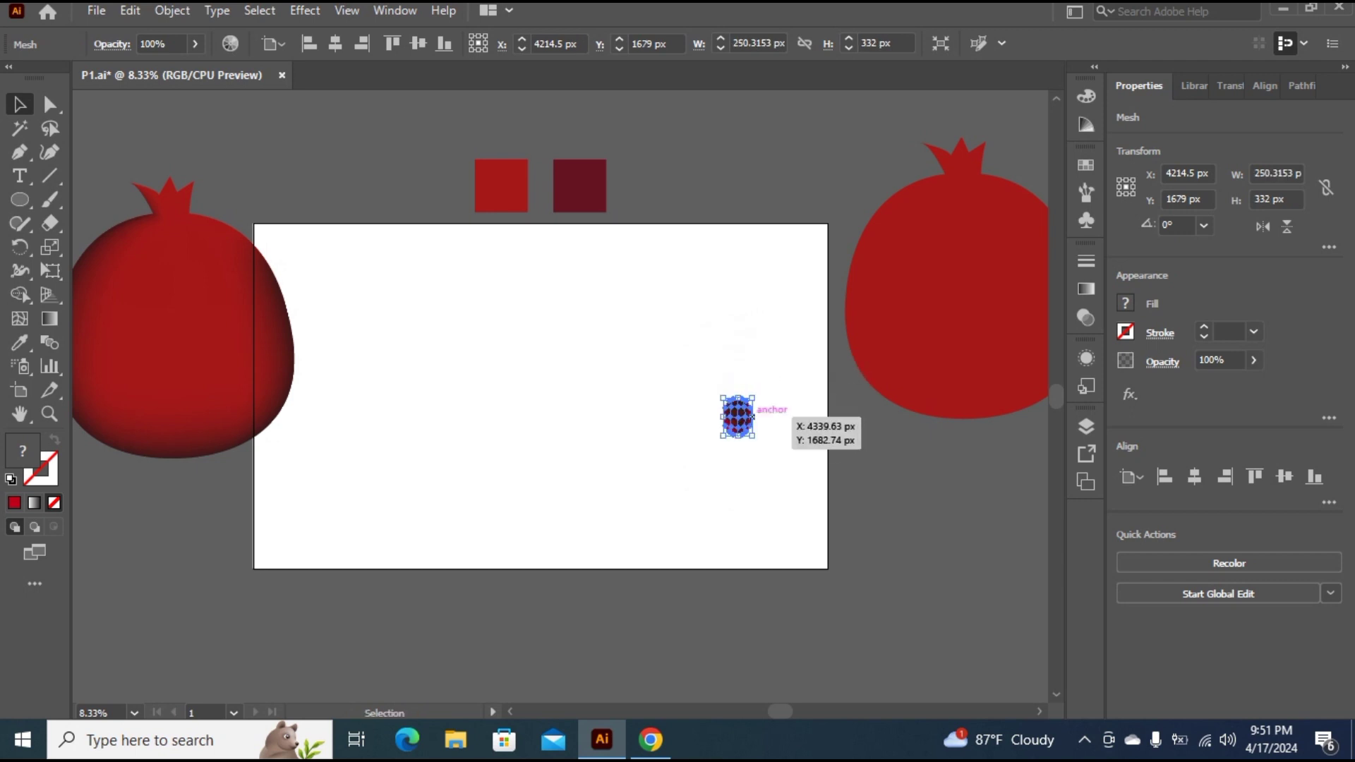
pyautogui.moveTo(752, 417); pyautogui.dragTo(738, 417)
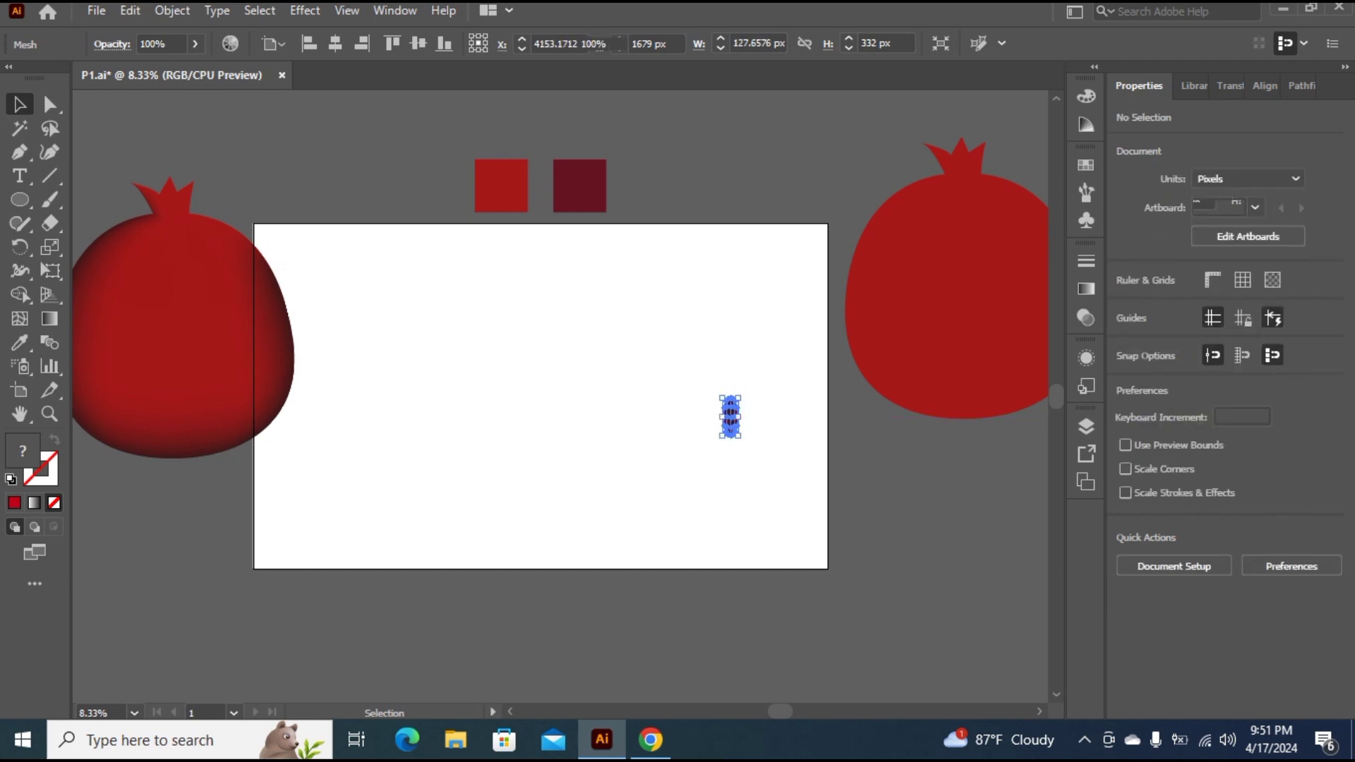
pyautogui.click(804, 446)
pyautogui.click(730, 416)
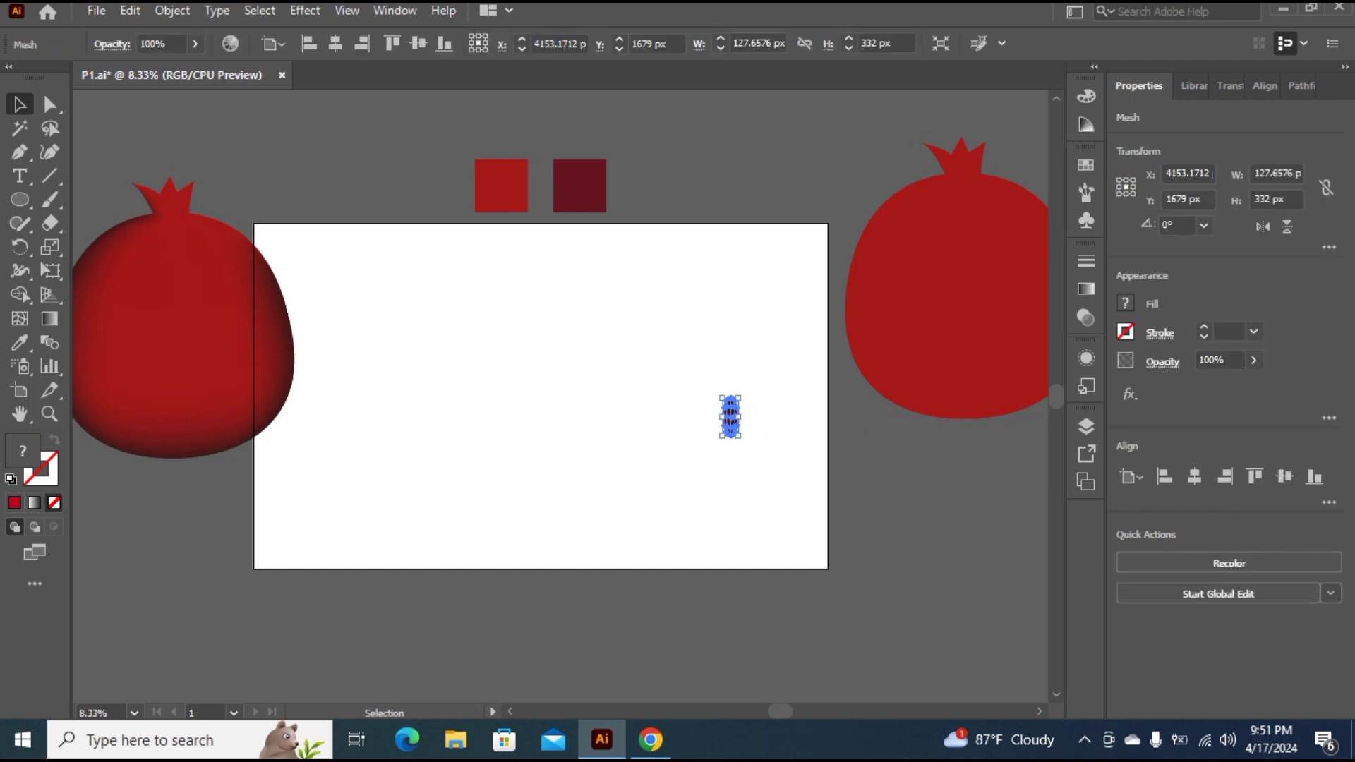
pyautogui.click(769, 423)
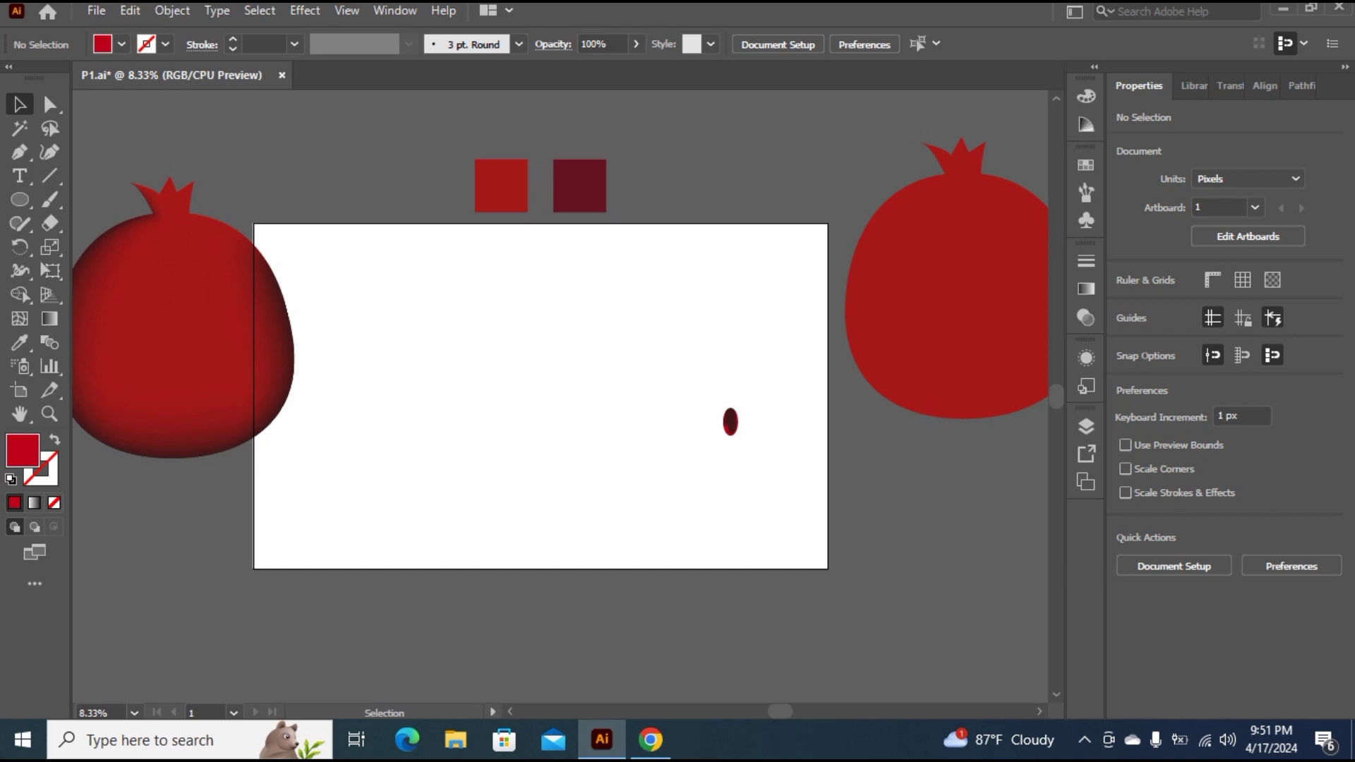
# Draw a large circle and centre it horizontally and vertically on the artboard
pyautogui.click(19, 199)
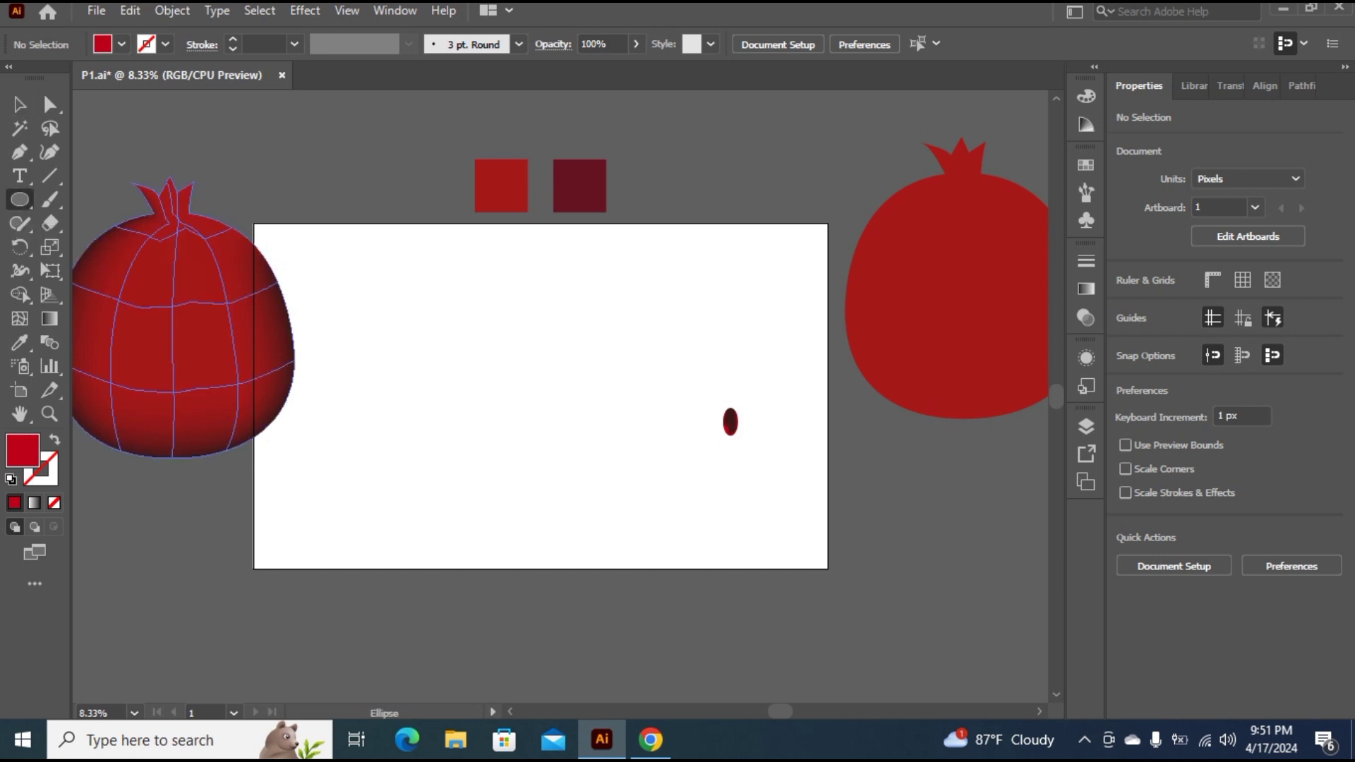
pyautogui.moveTo(460, 355); pyautogui.dragTo(580, 446)
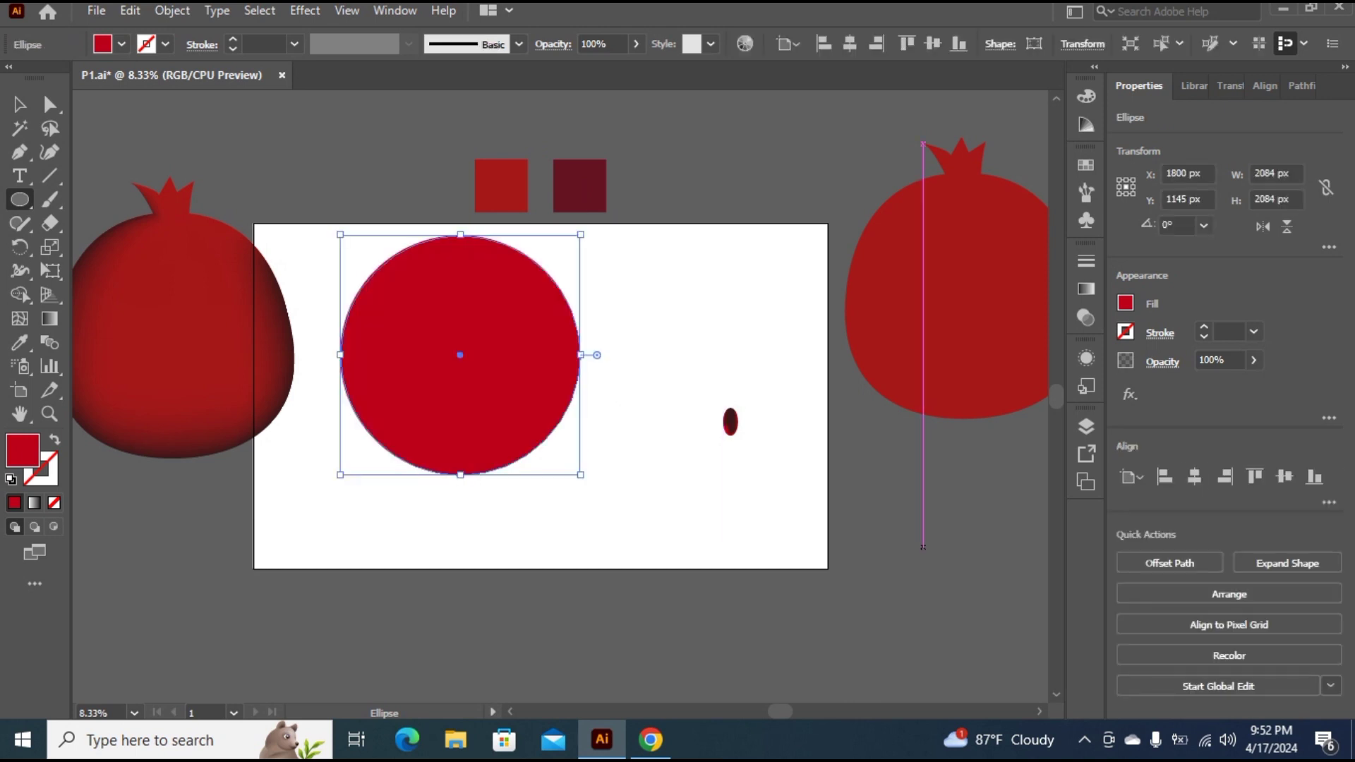
pyautogui.click(1194, 477)
pyautogui.click(1284, 476)
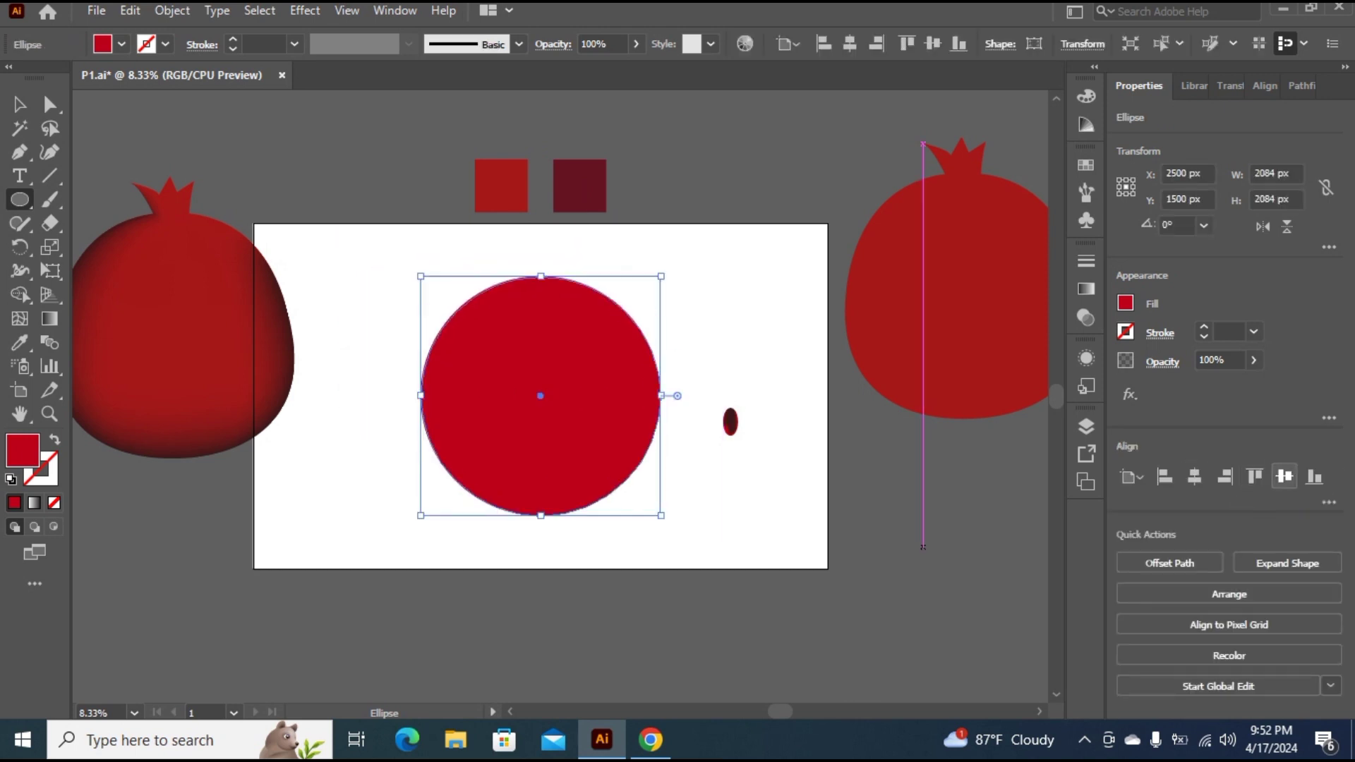
# Fill the circle with the pale yellow swatch and deselect it
pyautogui.click(1125, 302)
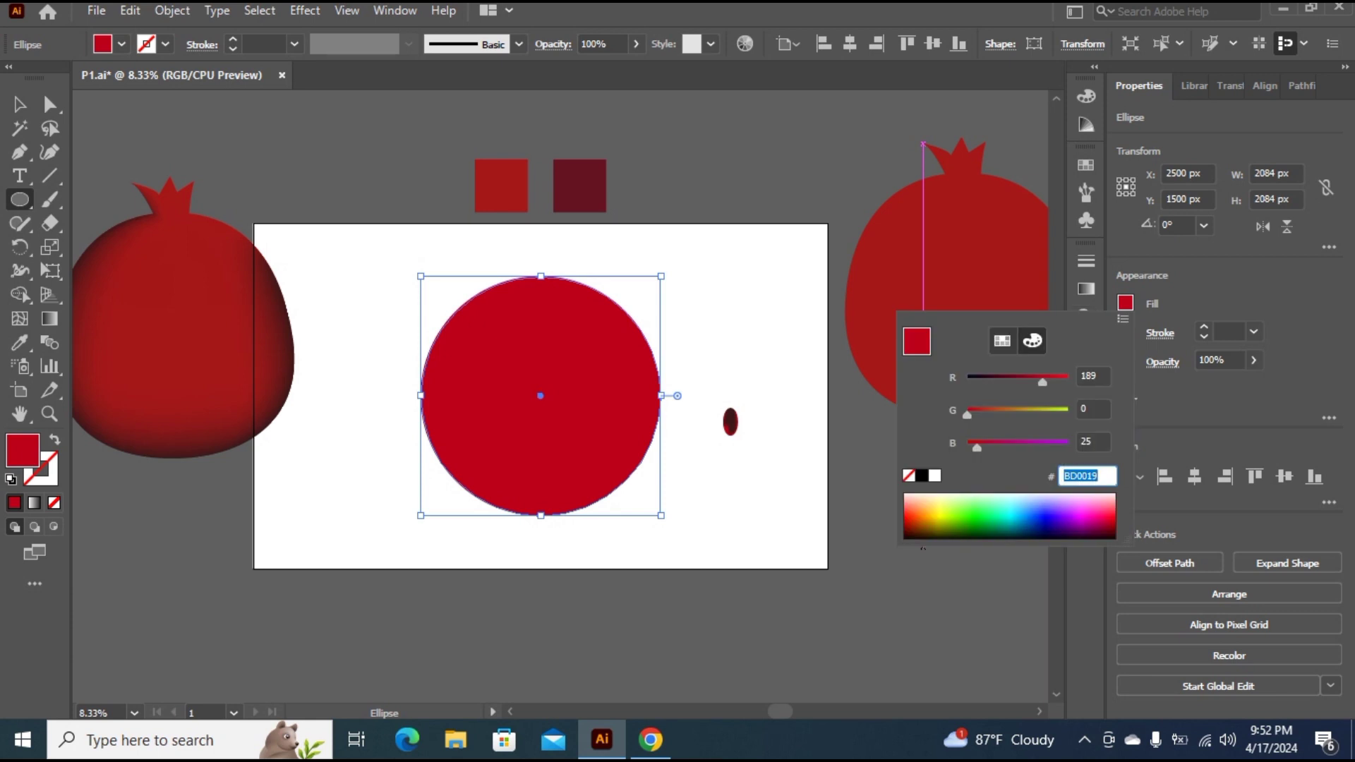
pyautogui.click(1002, 341)
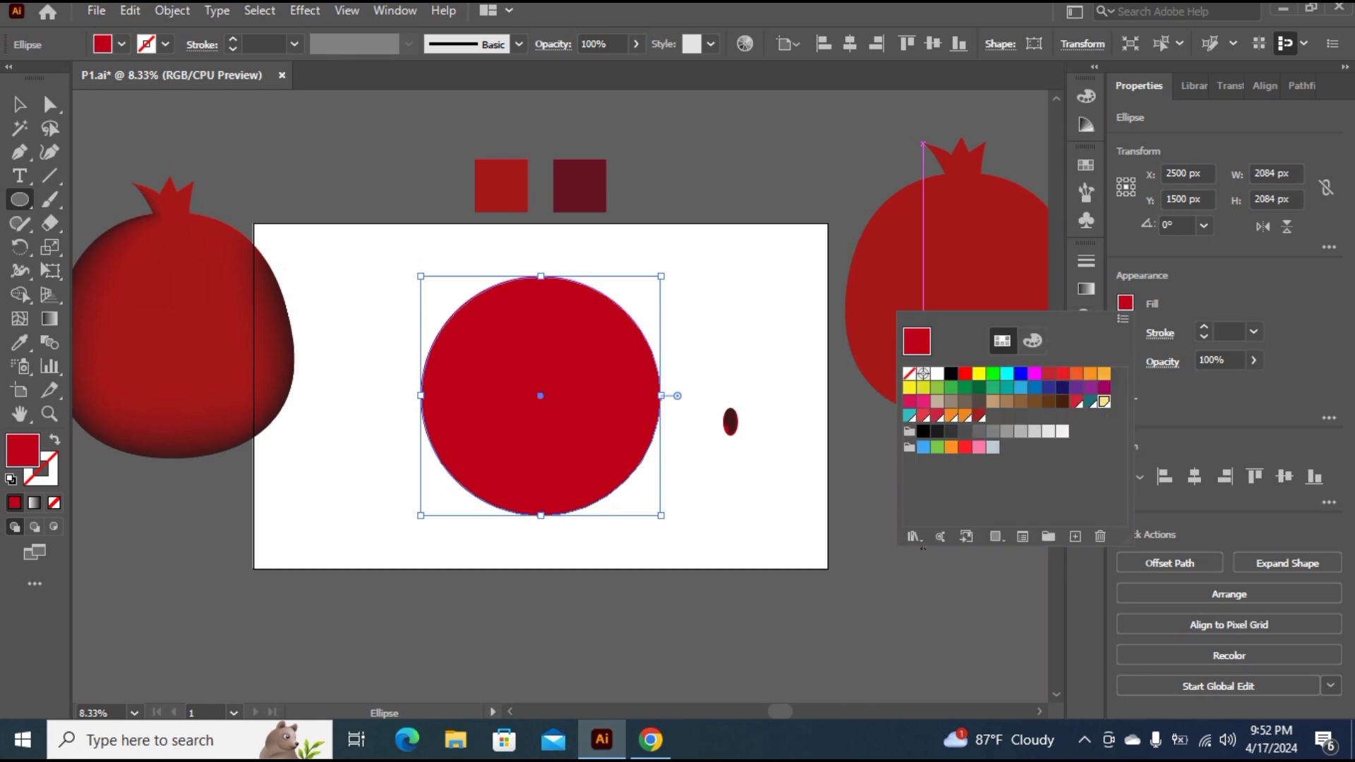
pyautogui.click(1104, 402)
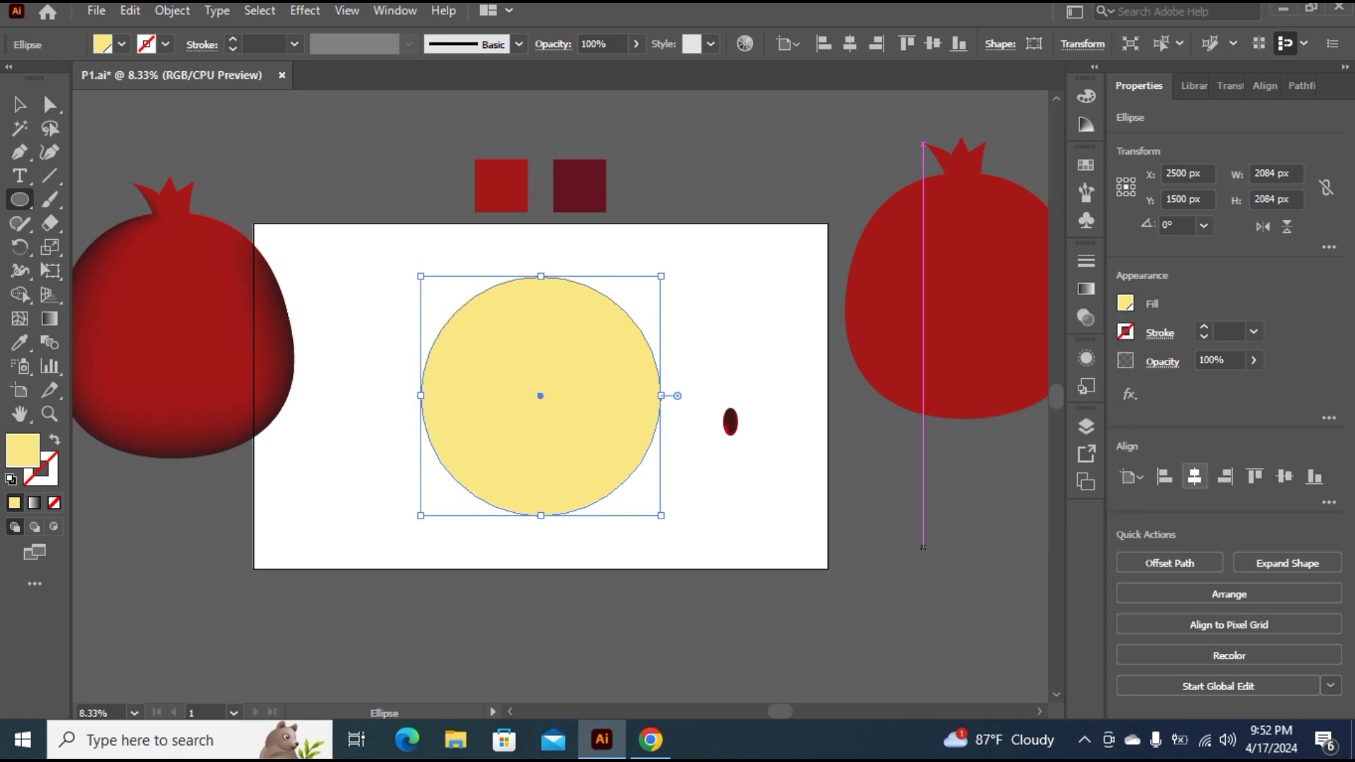
pyautogui.click(19, 105)
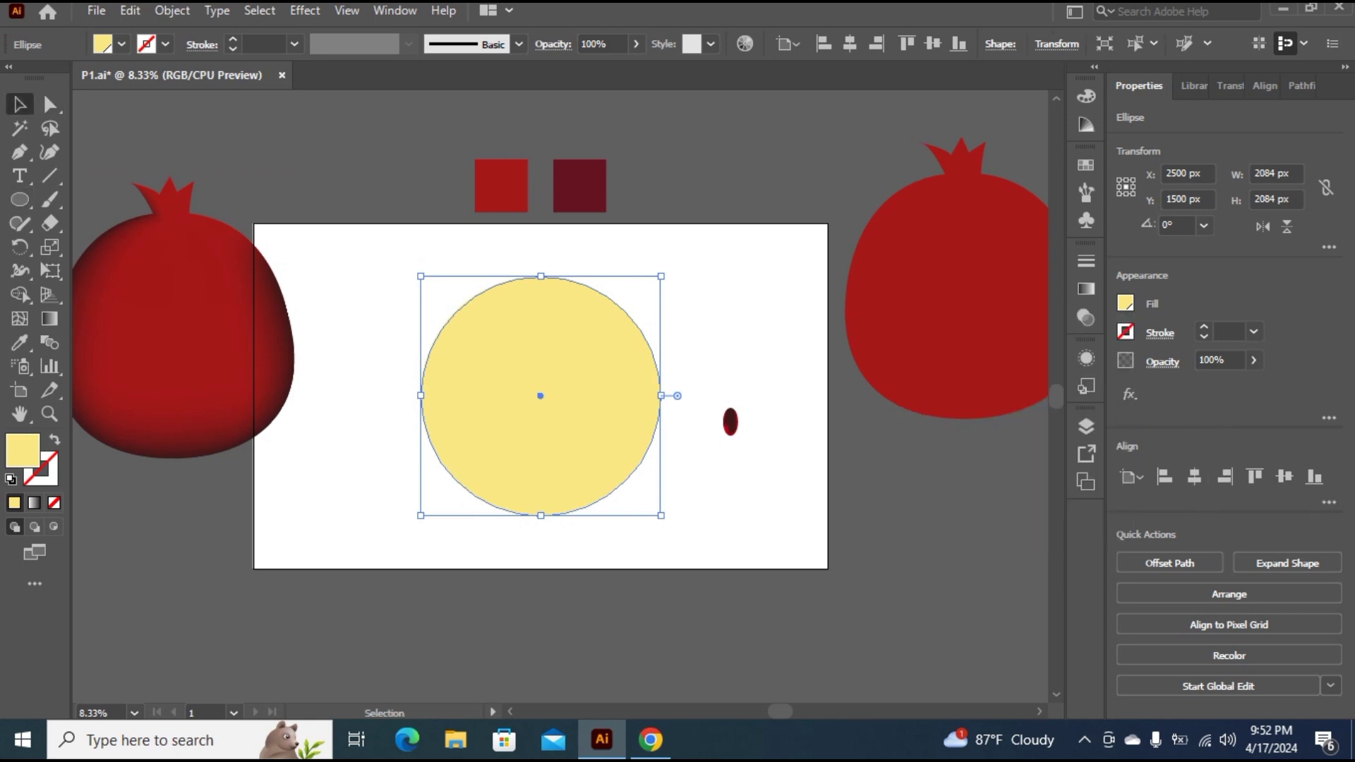
pyautogui.hotkey('ctrl', 'shift', 'a')
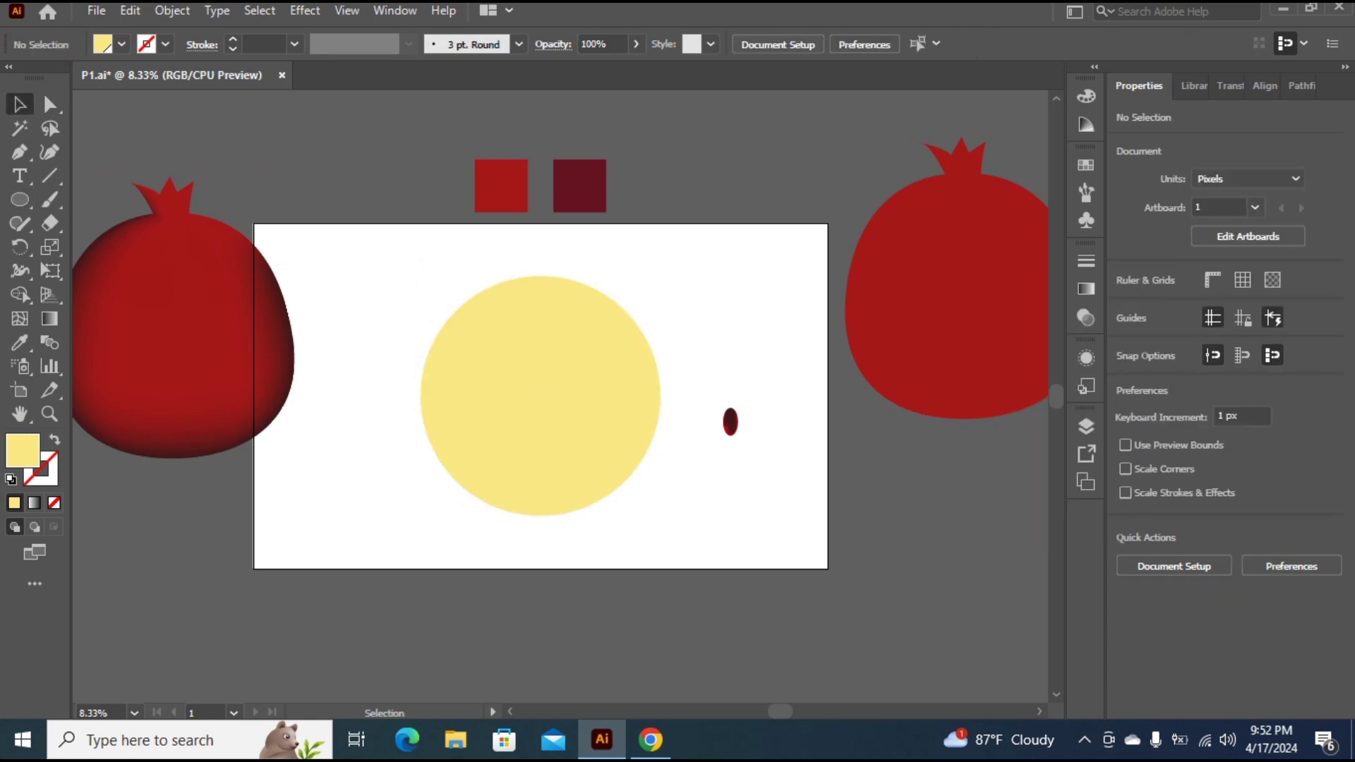
# Bring the dark-red seed ellipse to the front with Arrange > Bring to Front
pyautogui.click(730, 421)
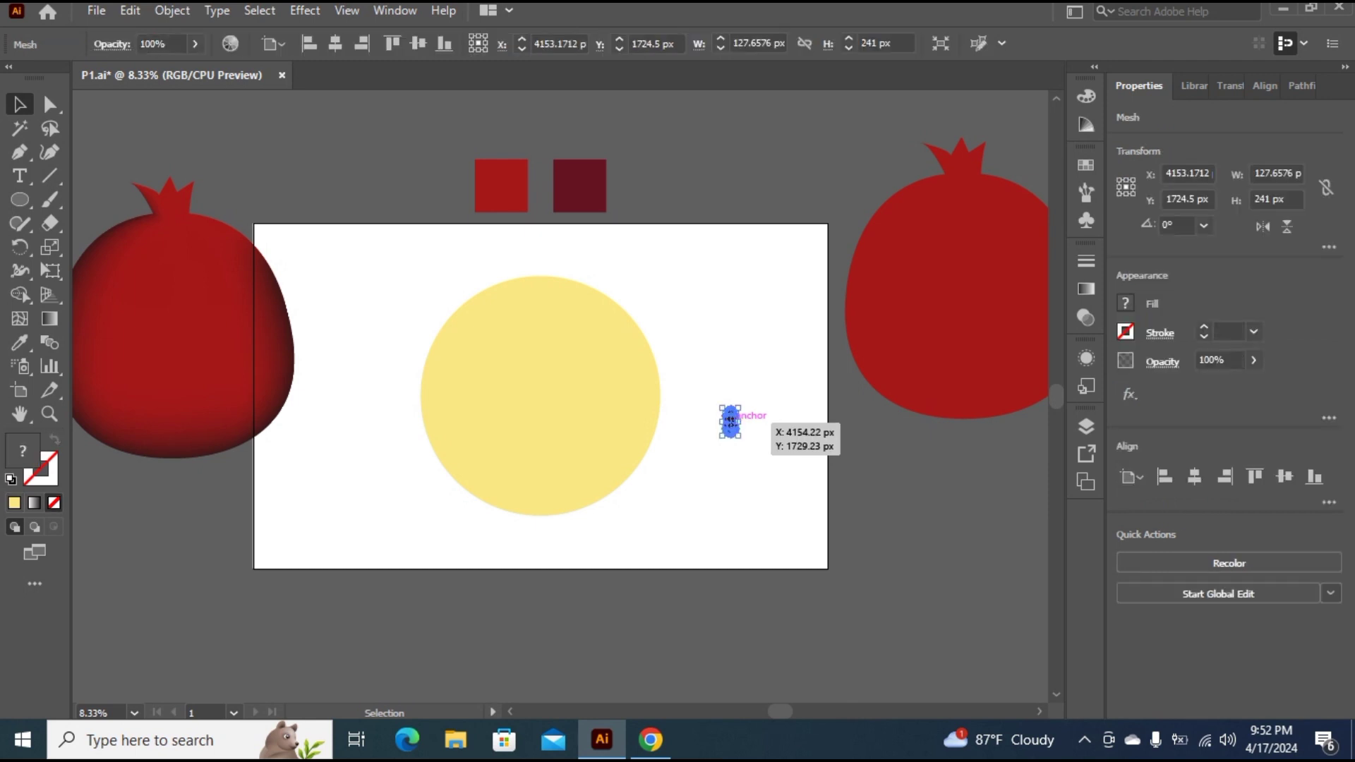
pyautogui.rightClick(731, 421)
pyautogui.moveTo(786, 563)
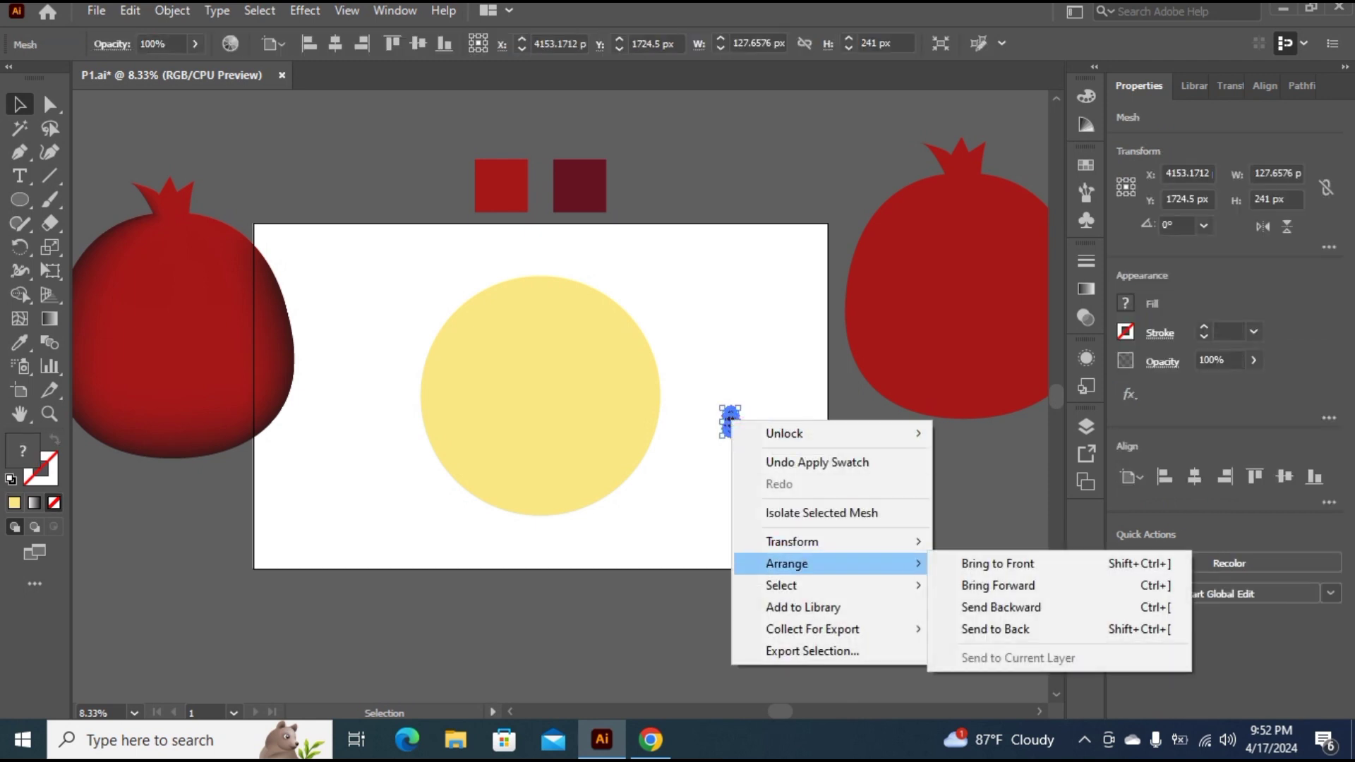
pyautogui.click(997, 564)
pyautogui.hotkey('ctrl', 'shift', 'a')
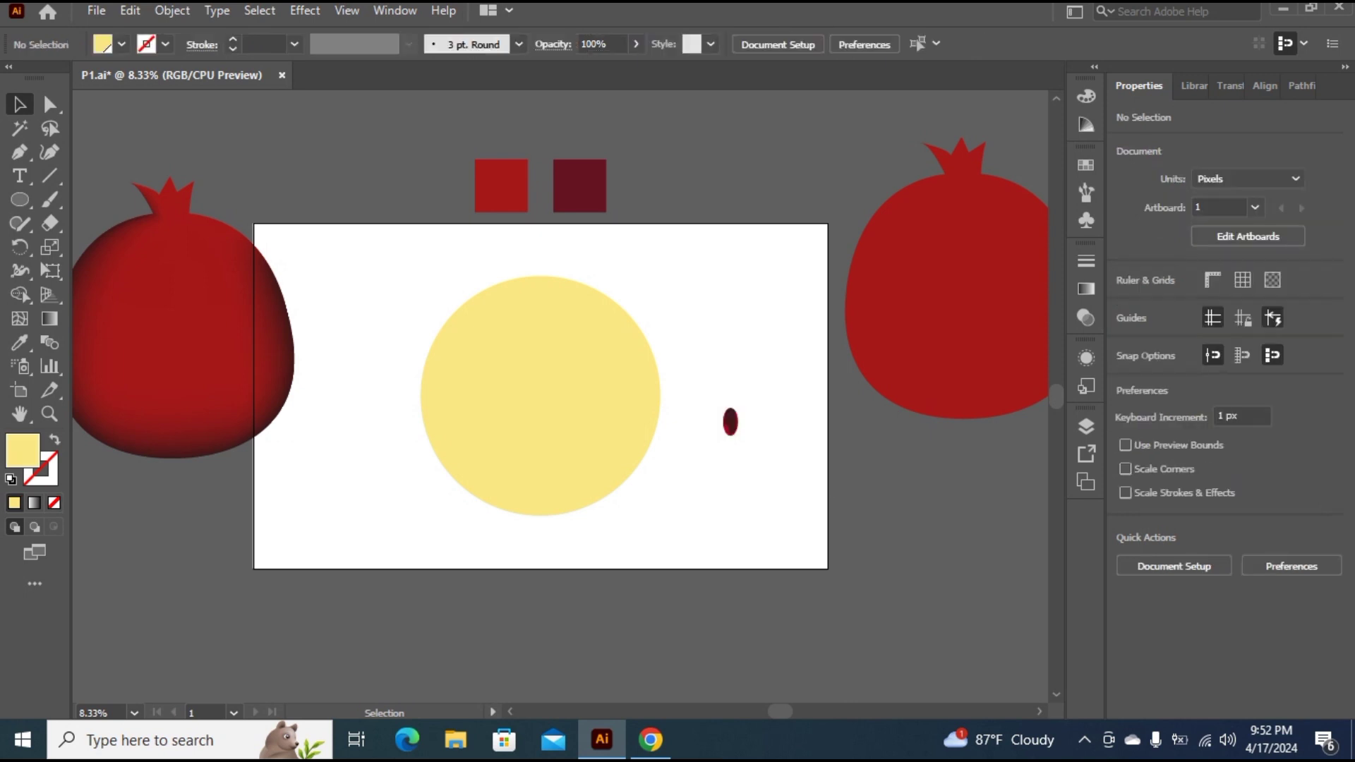
# Alt-drag several single copies of the seed onto the yellow circle
pyautogui.moveTo(730, 422); pyautogui.dragTo(640, 401)
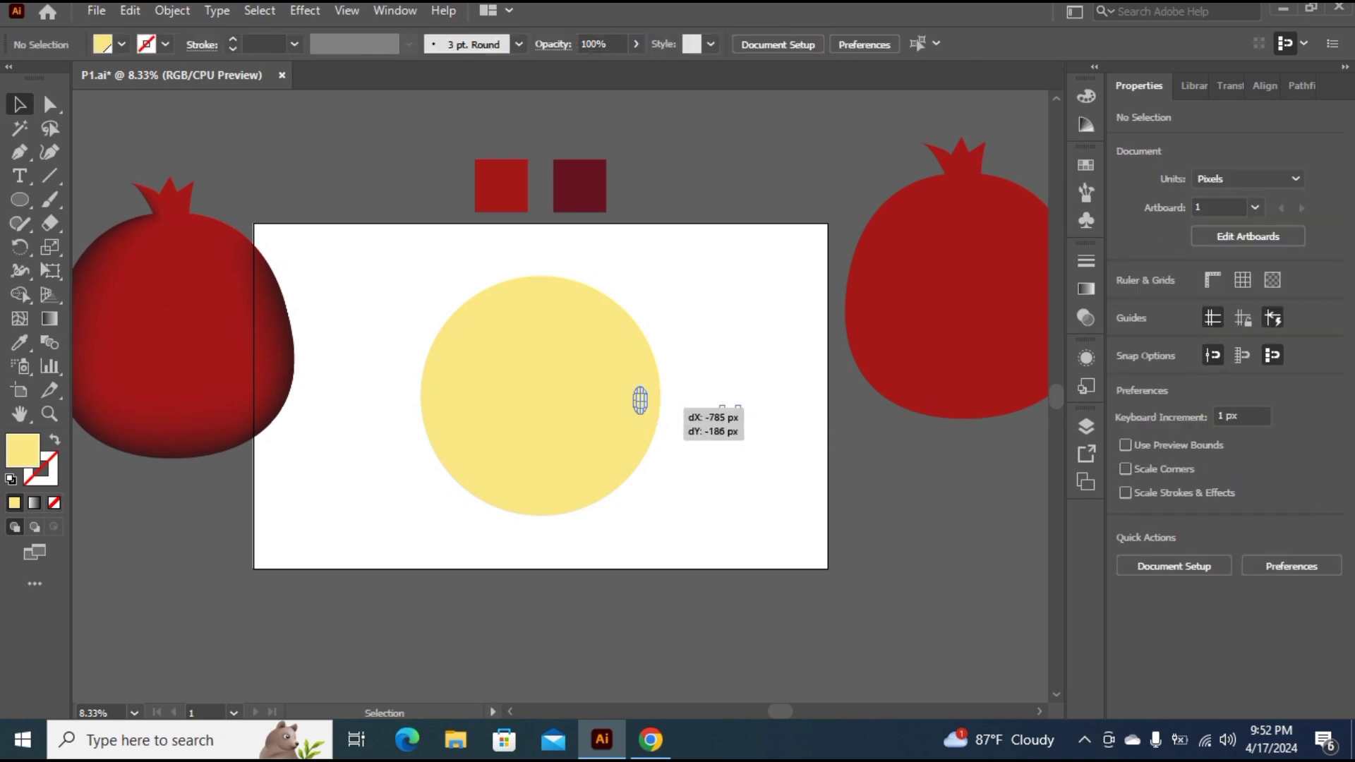
pyautogui.moveTo(640, 401); pyautogui.dragTo(640, 401)
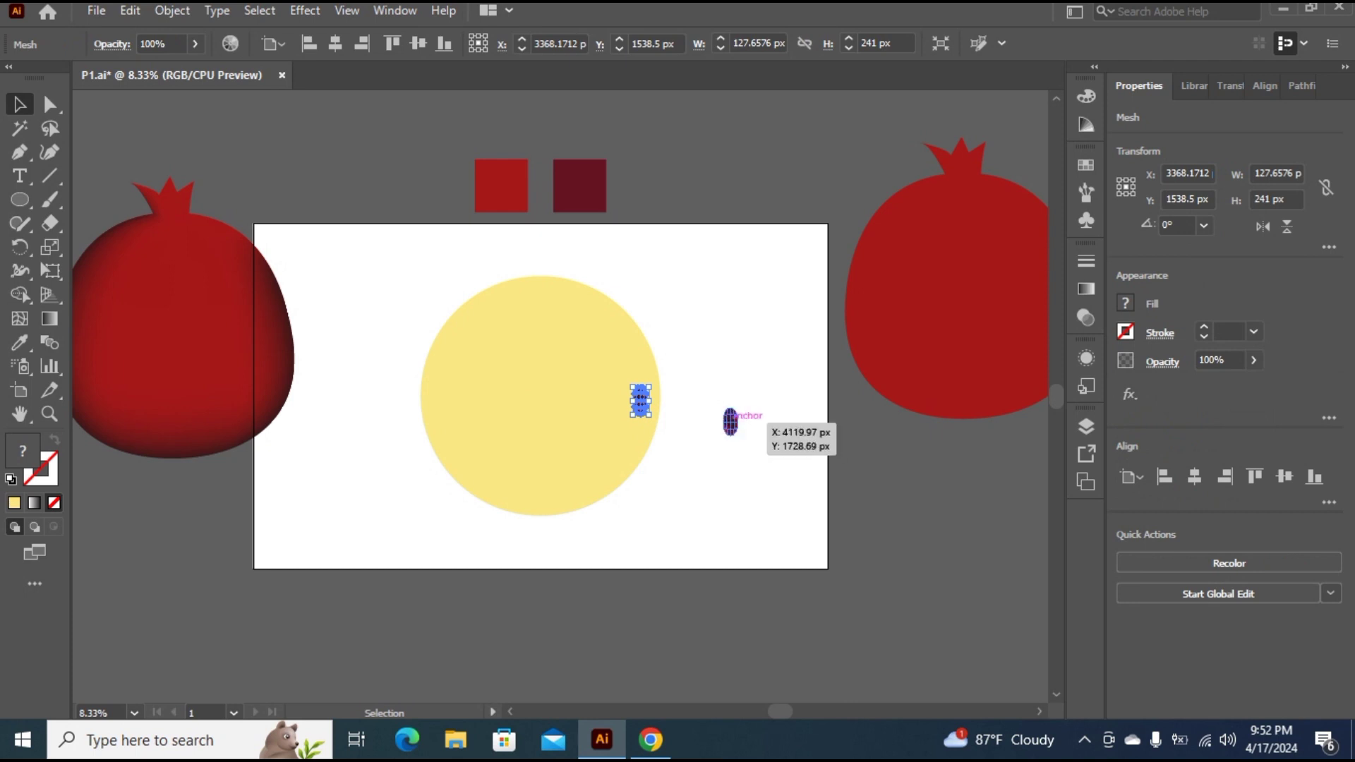
pyautogui.moveTo(730, 421); pyautogui.dragTo(633, 445)
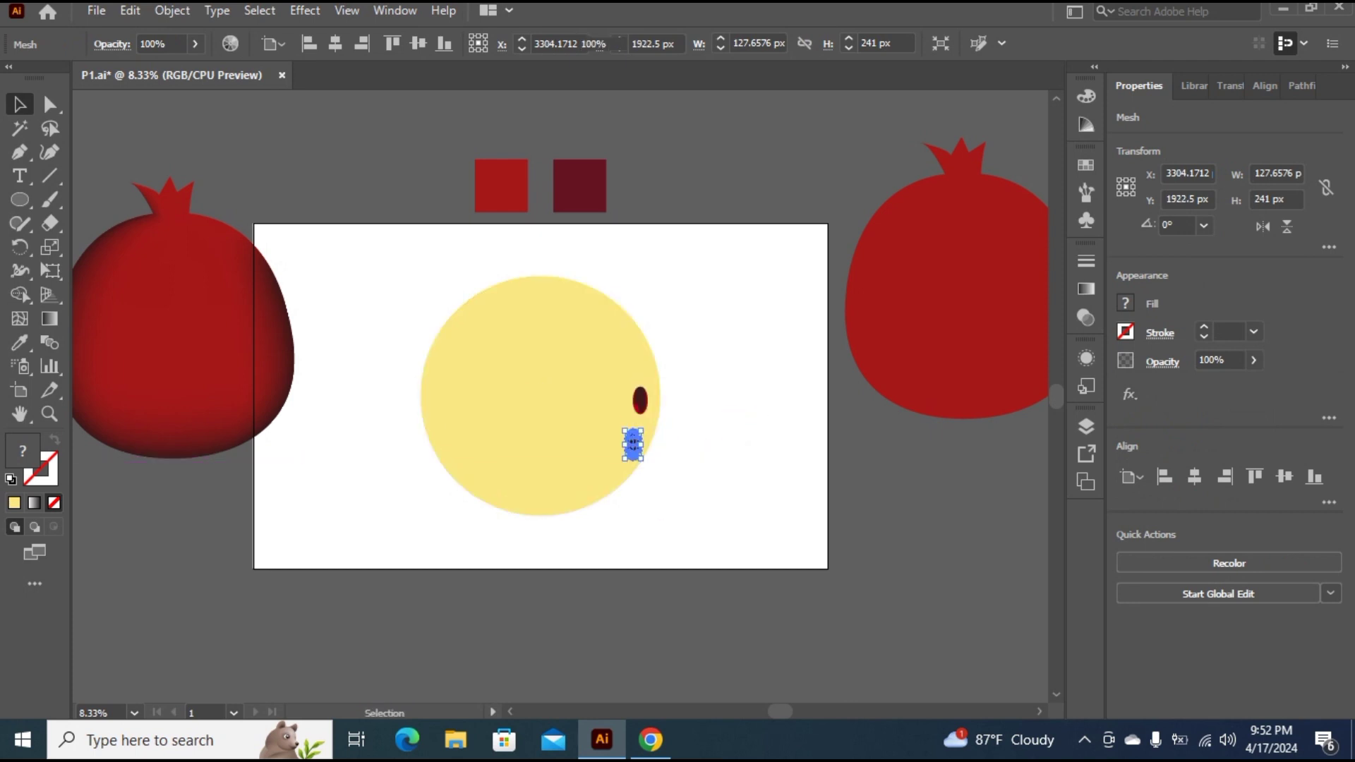
pyautogui.hotkey('ctrl', 'shift', 'a')
pyautogui.moveTo(640, 401)
pyautogui.mouseDown()
pyautogui.moveTo(607, 419)
pyautogui.moveTo(586, 366)
pyautogui.moveTo(652, 463)
pyautogui.moveTo(613, 422)
pyautogui.mouseUp()
pyautogui.hotkey('ctrl', 'shift', 'a')
pyautogui.click(540, 396)
pyautogui.hotkey('ctrl', 'shift', 'a')
# Duplicate marquee-selected clusters of seeds across the circle's centre and left side
pyautogui.hotkey('ctrl', 'shift', 'a')
pyautogui.moveTo(536, 332); pyautogui.dragTo(656, 487)
pyautogui.moveTo(640, 401); pyautogui.dragTo(600, 385)
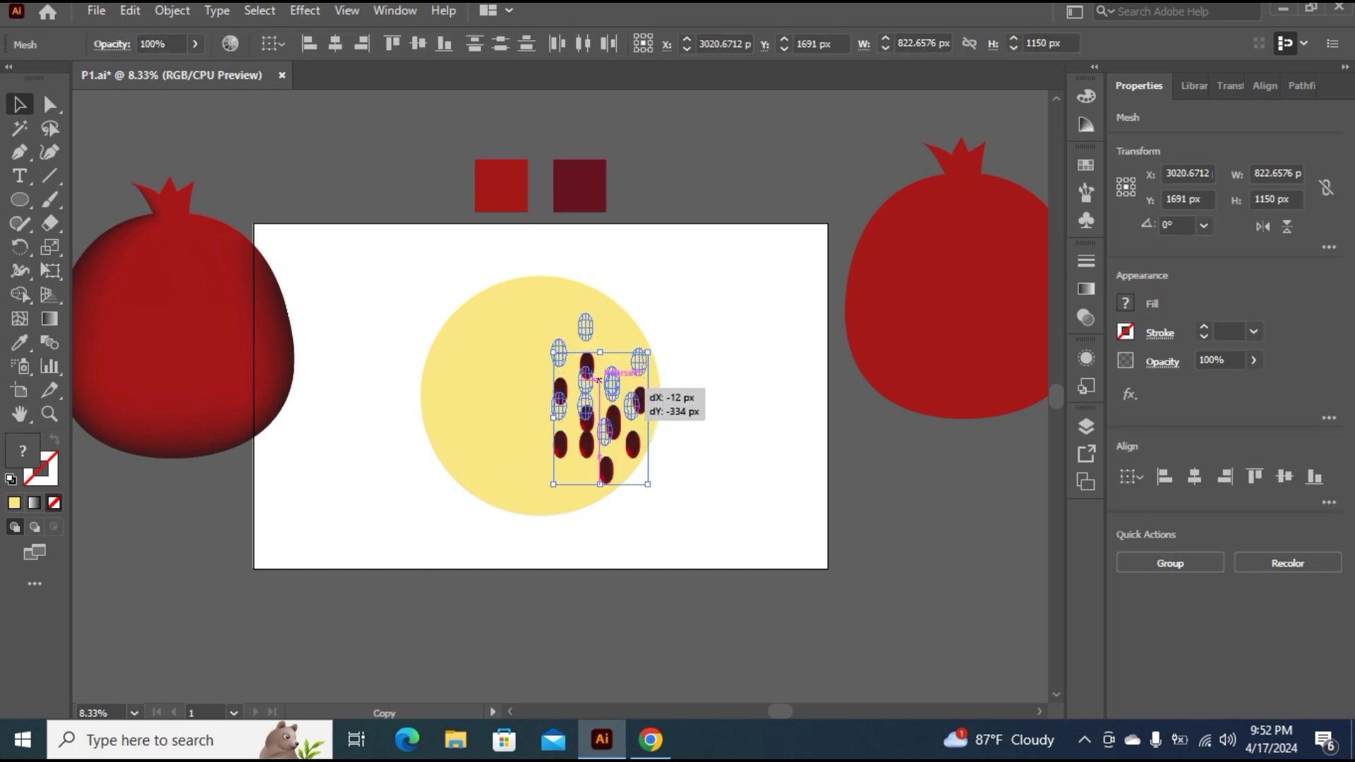
pyautogui.hotkey('ctrl', 'shift', 'a')
pyautogui.moveTo(522, 304); pyautogui.dragTo(653, 494)
pyautogui.moveTo(628, 399); pyautogui.dragTo(588, 411)
pyautogui.hotkey('ctrl', 'shift', 'a')
pyautogui.moveTo(484, 357); pyautogui.dragTo(605, 460)
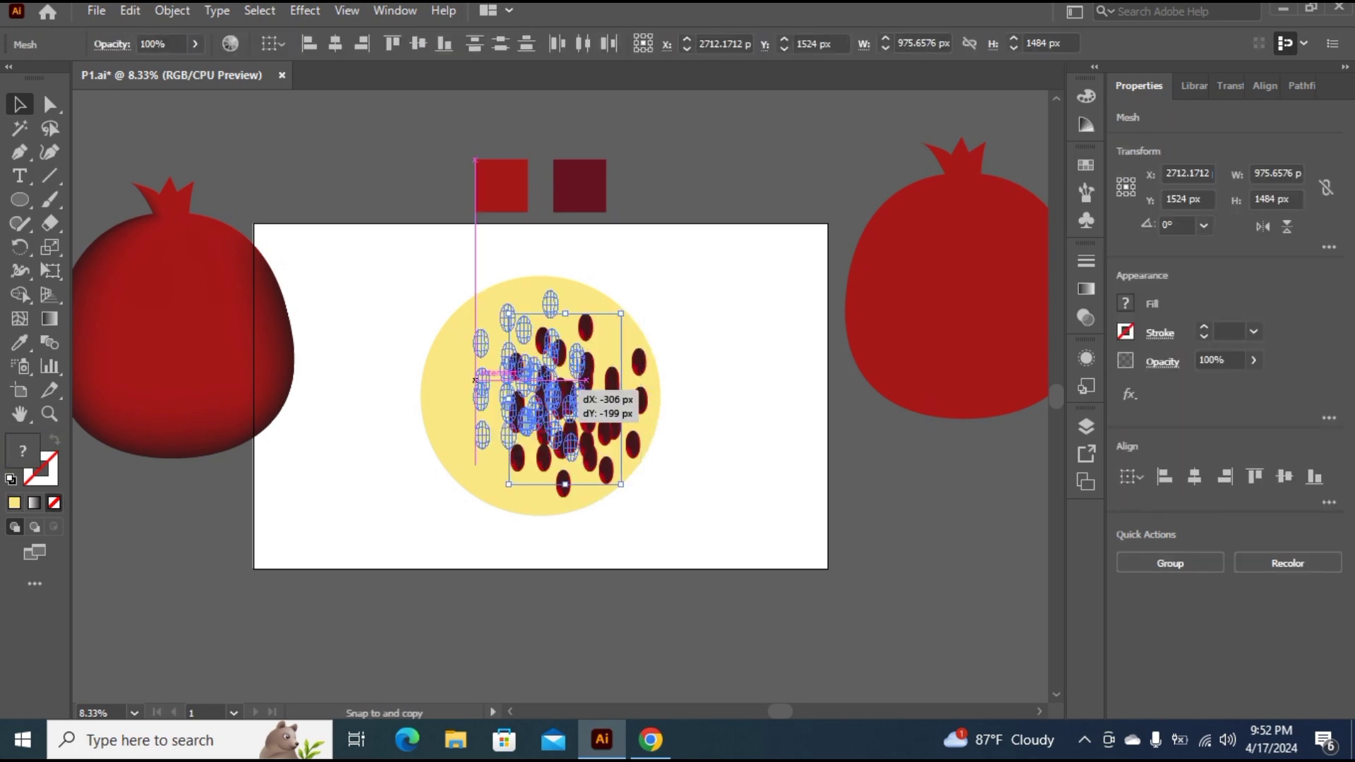
pyautogui.moveTo(550, 395); pyautogui.dragTo(568, 391)
# Copy larger seed batches to cover the circle's lower left and top
pyautogui.hotkey('ctrl', 'shift', 'a')
pyautogui.moveTo(461, 315); pyautogui.dragTo(664, 470)
pyautogui.moveTo(638, 398); pyautogui.dragTo(628, 445)
pyautogui.hotkey('ctrl', 'shift', 'a')
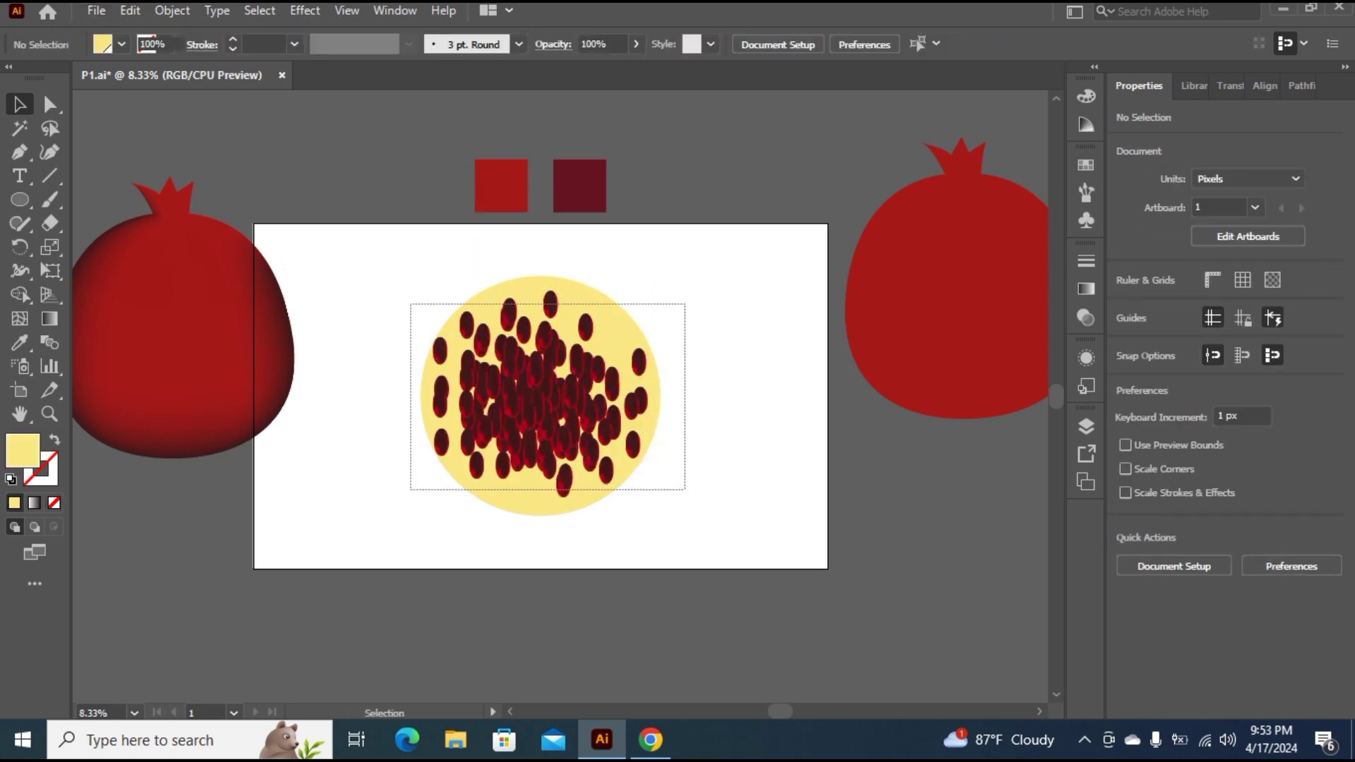
pyautogui.moveTo(423, 303); pyautogui.dragTo(671, 501)
pyautogui.moveTo(635, 402); pyautogui.dragTo(625, 445)
pyautogui.hotkey('ctrl', 'shift', 'a')
pyautogui.moveTo(424, 303); pyautogui.dragTo(671, 501)
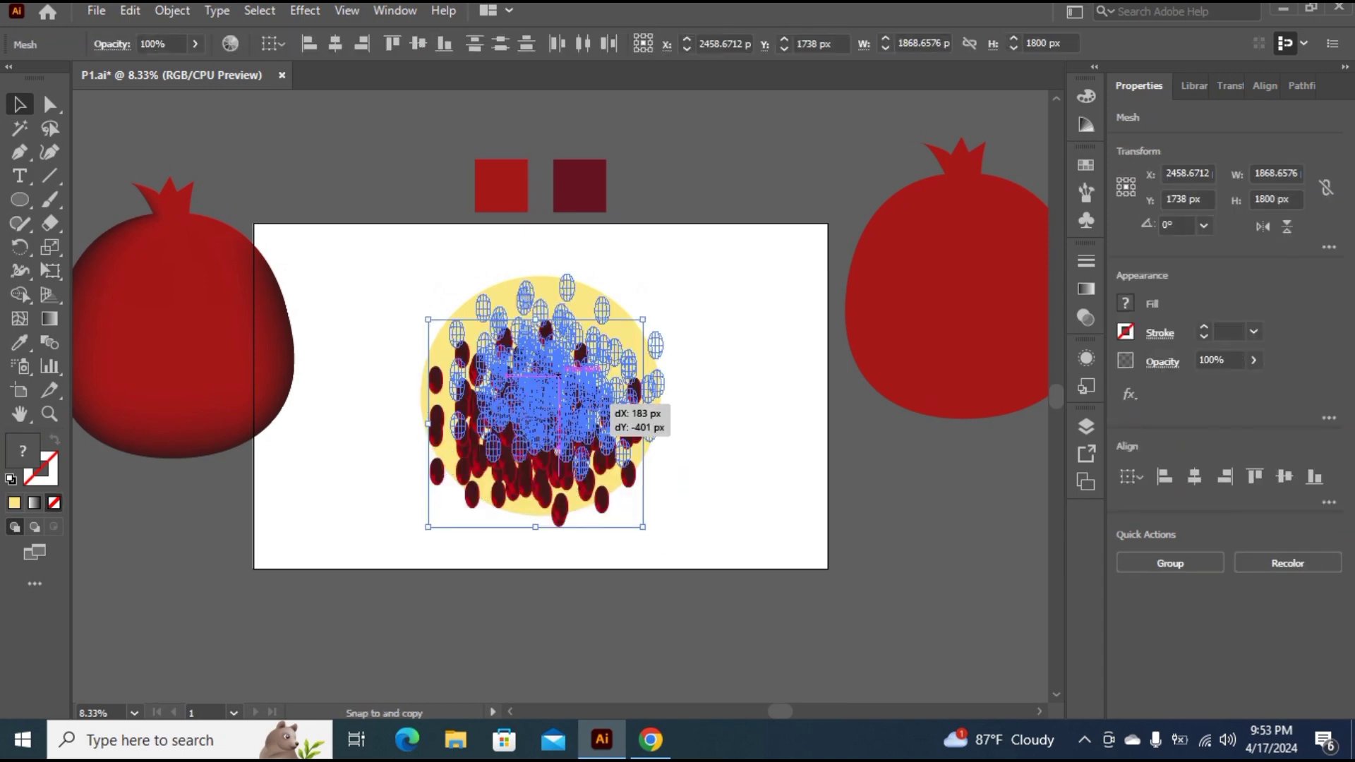
pyautogui.moveTo(635, 402); pyautogui.dragTo(638, 416)
pyautogui.hotkey('ctrl', 'shift', 'a')
pyautogui.moveTo(423, 303); pyautogui.dragTo(670, 501)
# Copy seeds into the empty spots near the circle's top and left gaps
pyautogui.moveTo(621, 424)
pyautogui.mouseDown()
pyautogui.moveTo(628, 437)
pyautogui.moveTo(477, 367)
pyautogui.moveTo(545, 377)
pyautogui.mouseUp()
pyautogui.hotkey('ctrl', 'shift', 'a')
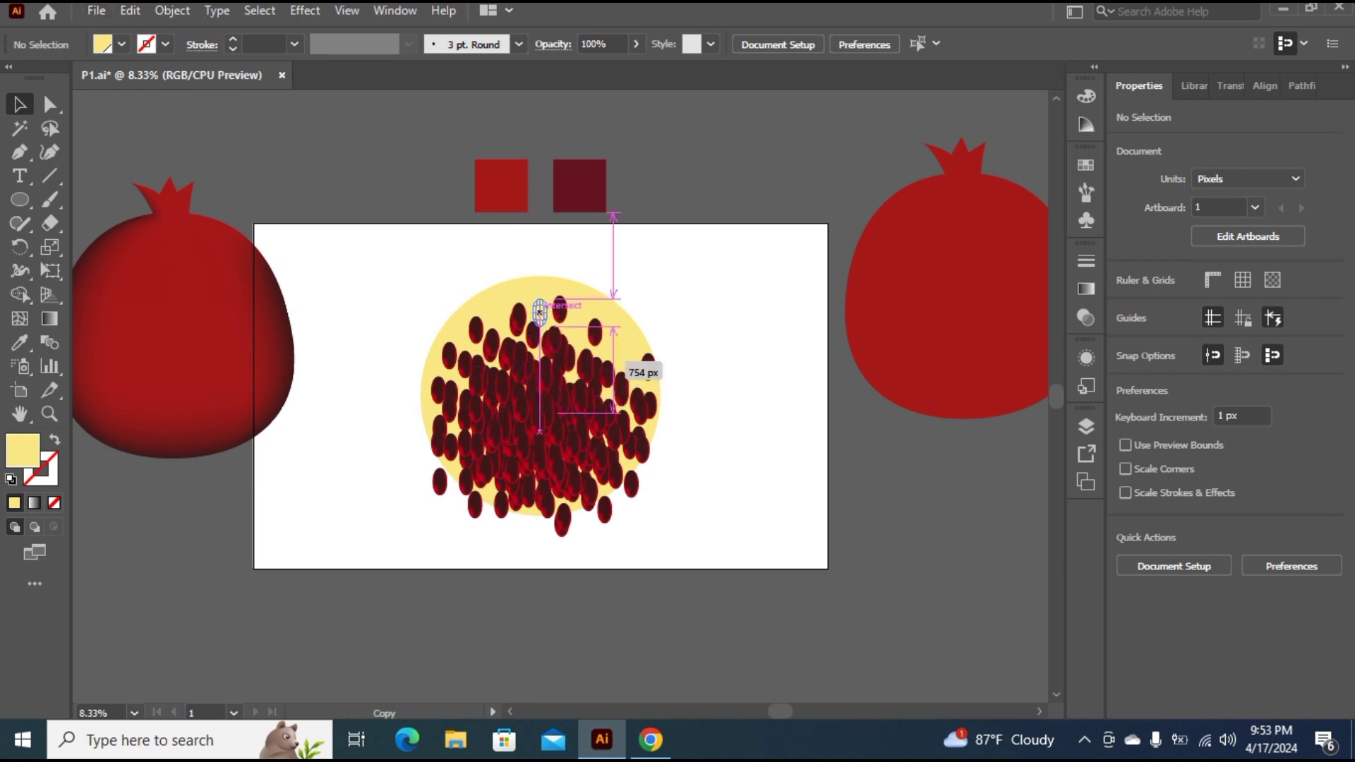
pyautogui.click(644, 366)
pyautogui.moveTo(636, 356); pyautogui.dragTo(503, 307)
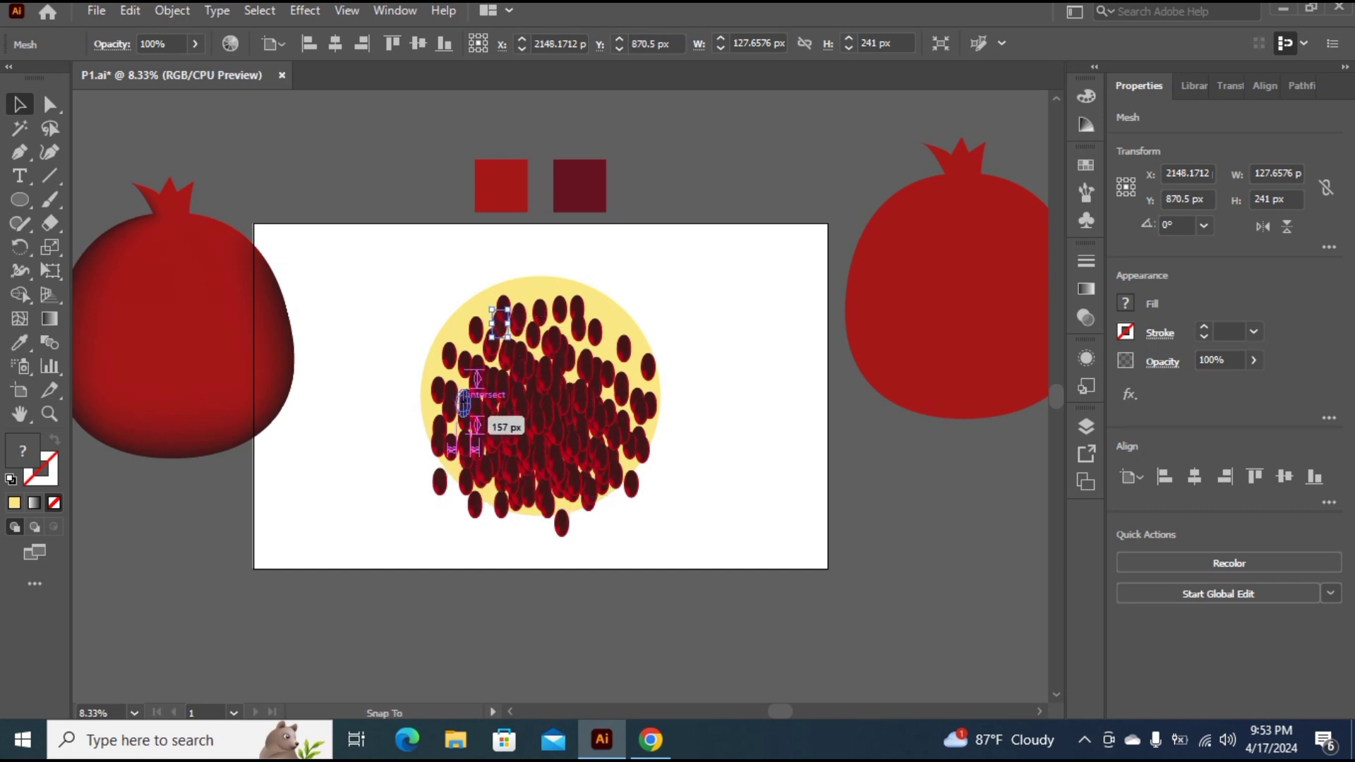
pyautogui.moveTo(524, 364)
pyautogui.mouseDown()
pyautogui.moveTo(547, 504)
pyautogui.moveTo(621, 399)
pyautogui.mouseUp()
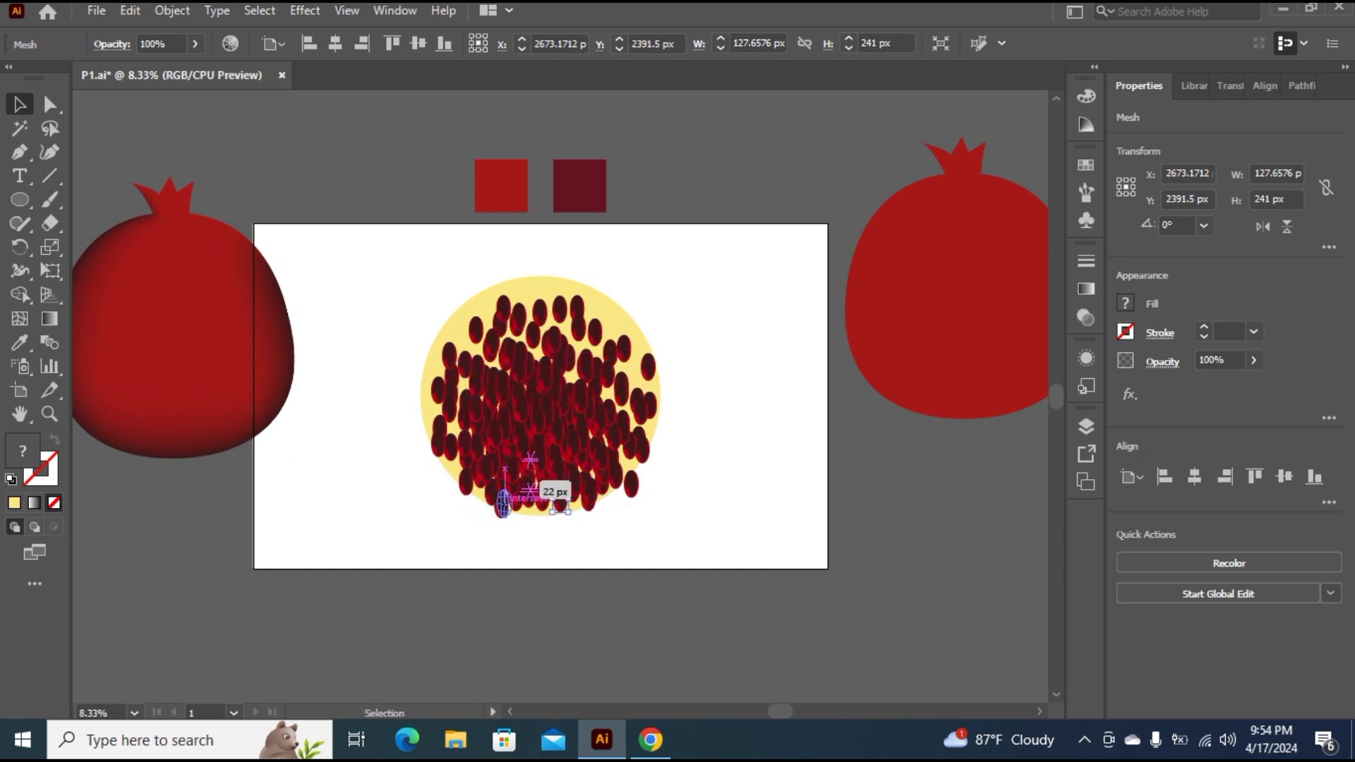
pyautogui.click(439, 409)
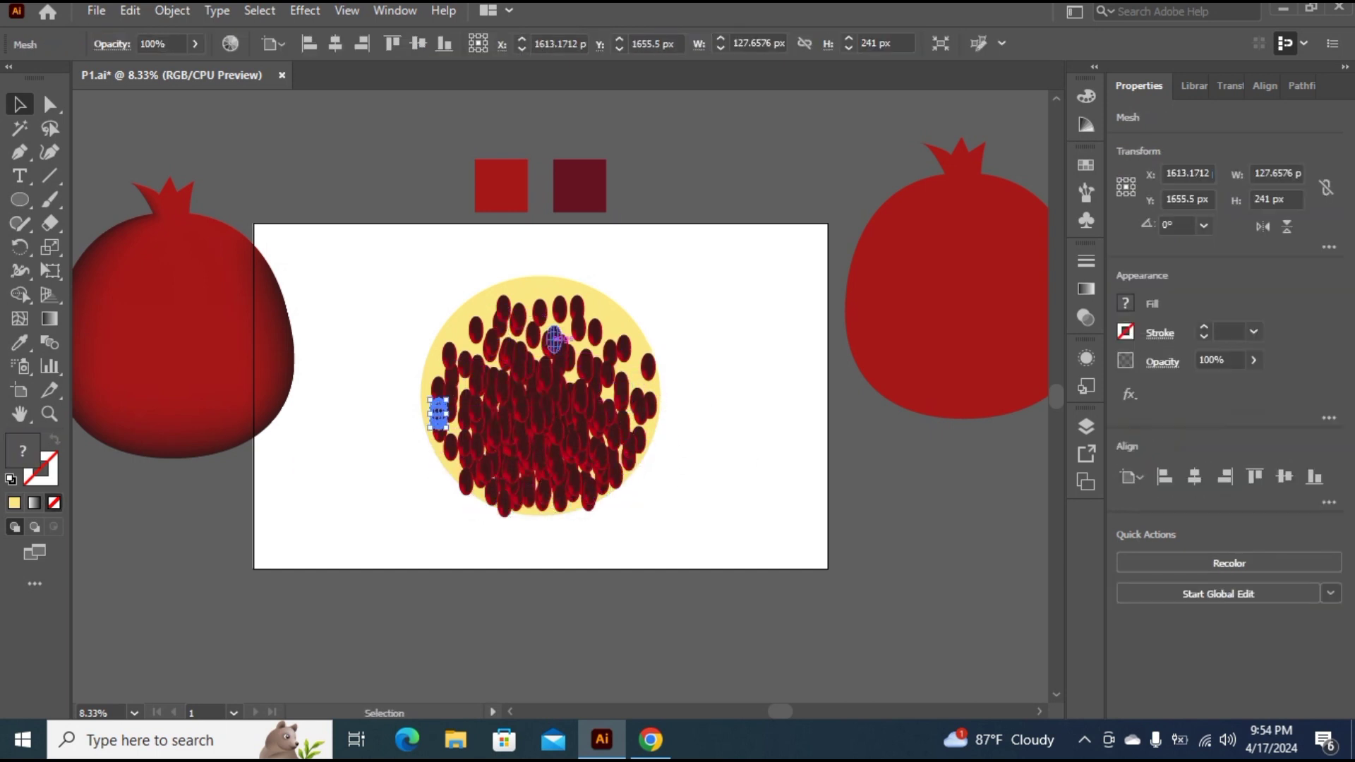
pyautogui.moveTo(529, 294); pyautogui.dragTo(564, 346)
pyautogui.moveTo(613, 396)
pyautogui.mouseDown()
pyautogui.moveTo(573, 369)
pyautogui.moveTo(560, 315)
pyautogui.moveTo(465, 340)
pyautogui.mouseUp()
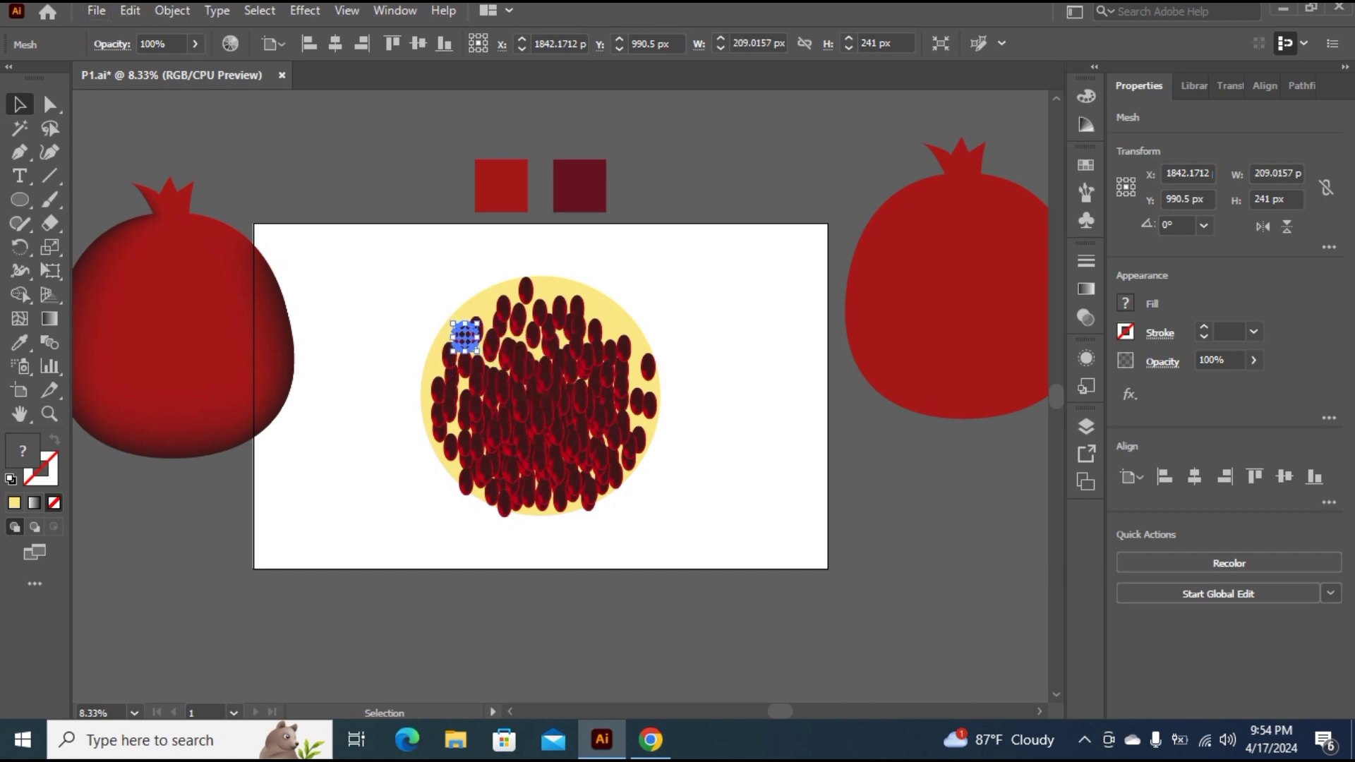
# Move individual seeds into the remaining edge gaps, leaving only a thin yellow rim
pyautogui.hotkey('ctrl', 'shift', 'a')
pyautogui.moveTo(648, 365); pyautogui.dragTo(646, 368)
pyautogui.hotkey('ctrl', 'shift', 'a')
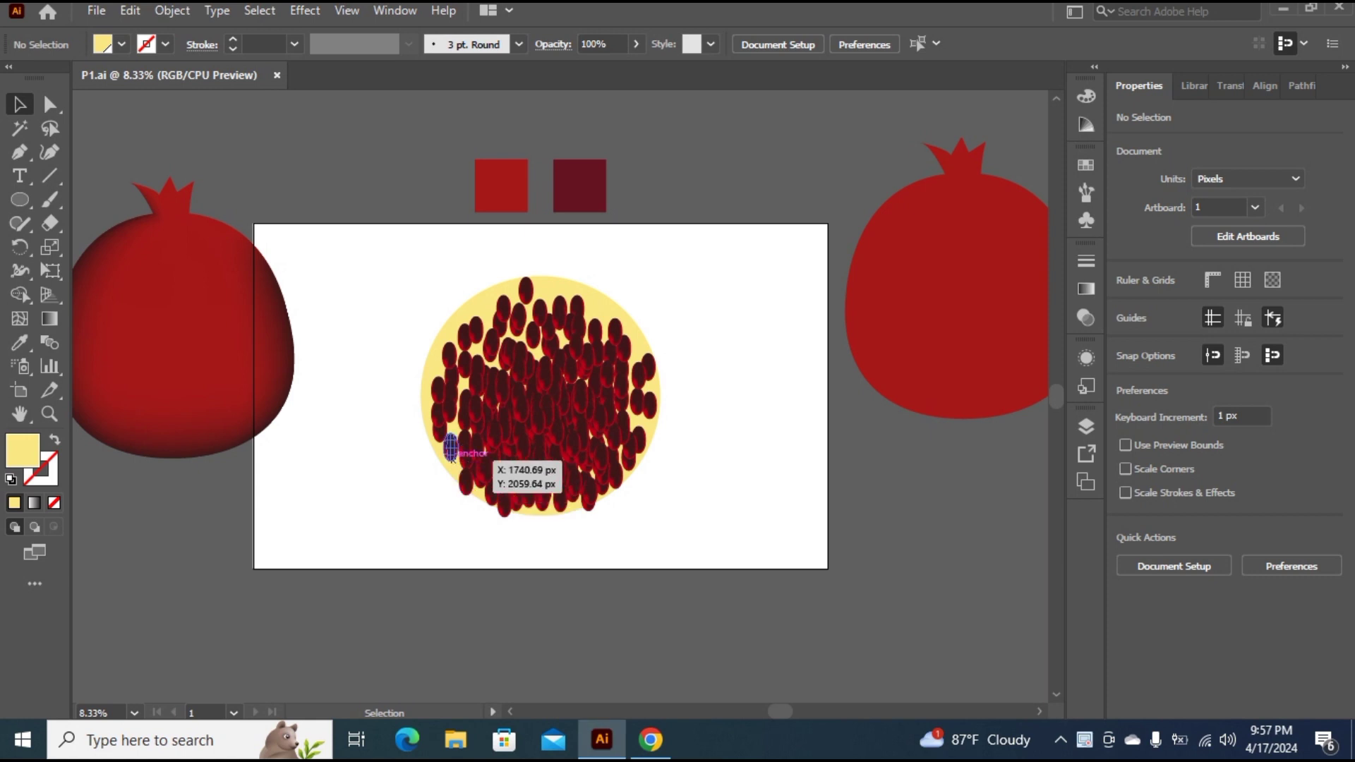
pyautogui.moveTo(472, 462)
pyautogui.mouseDown()
pyautogui.moveTo(537, 293)
pyautogui.moveTo(609, 334)
pyautogui.mouseUp()
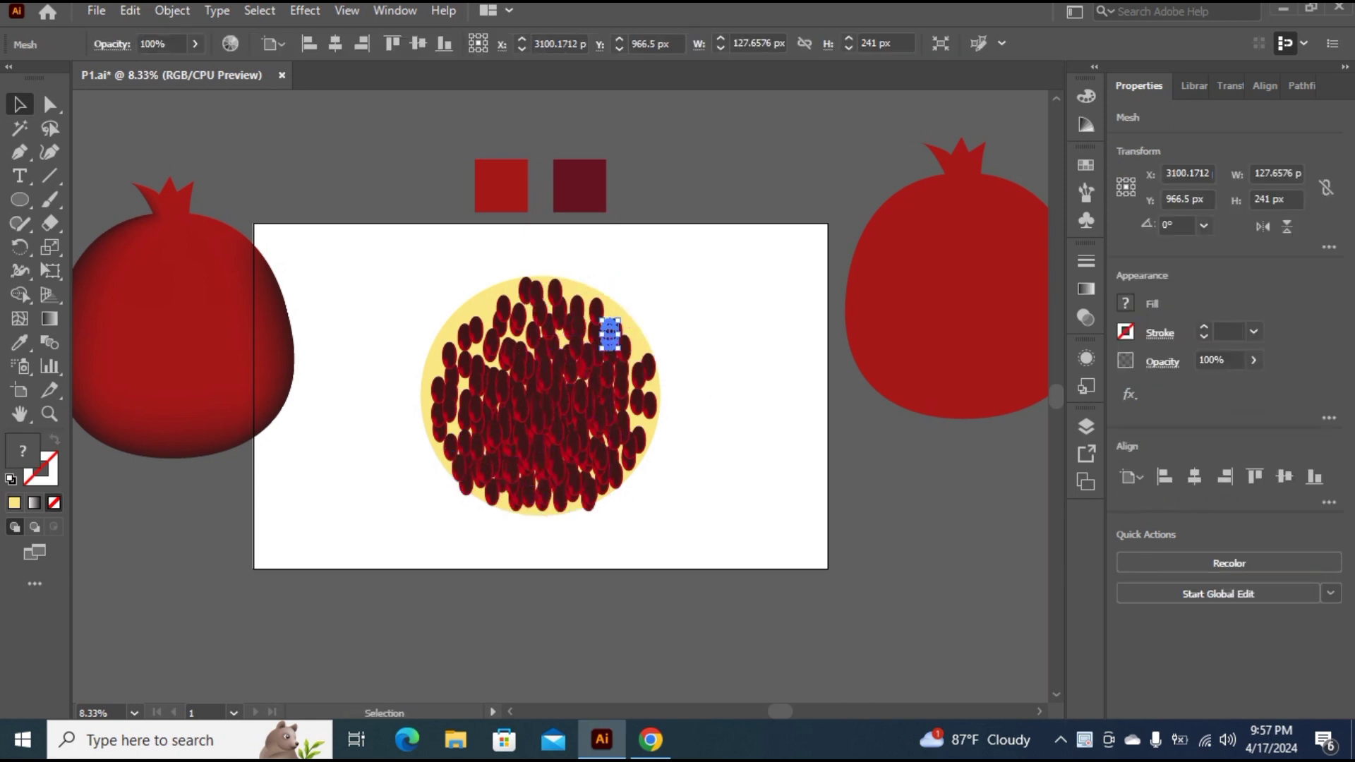
pyautogui.moveTo(467, 480); pyautogui.dragTo(484, 478)
pyautogui.hotkey('ctrl', 'shift', 'a')
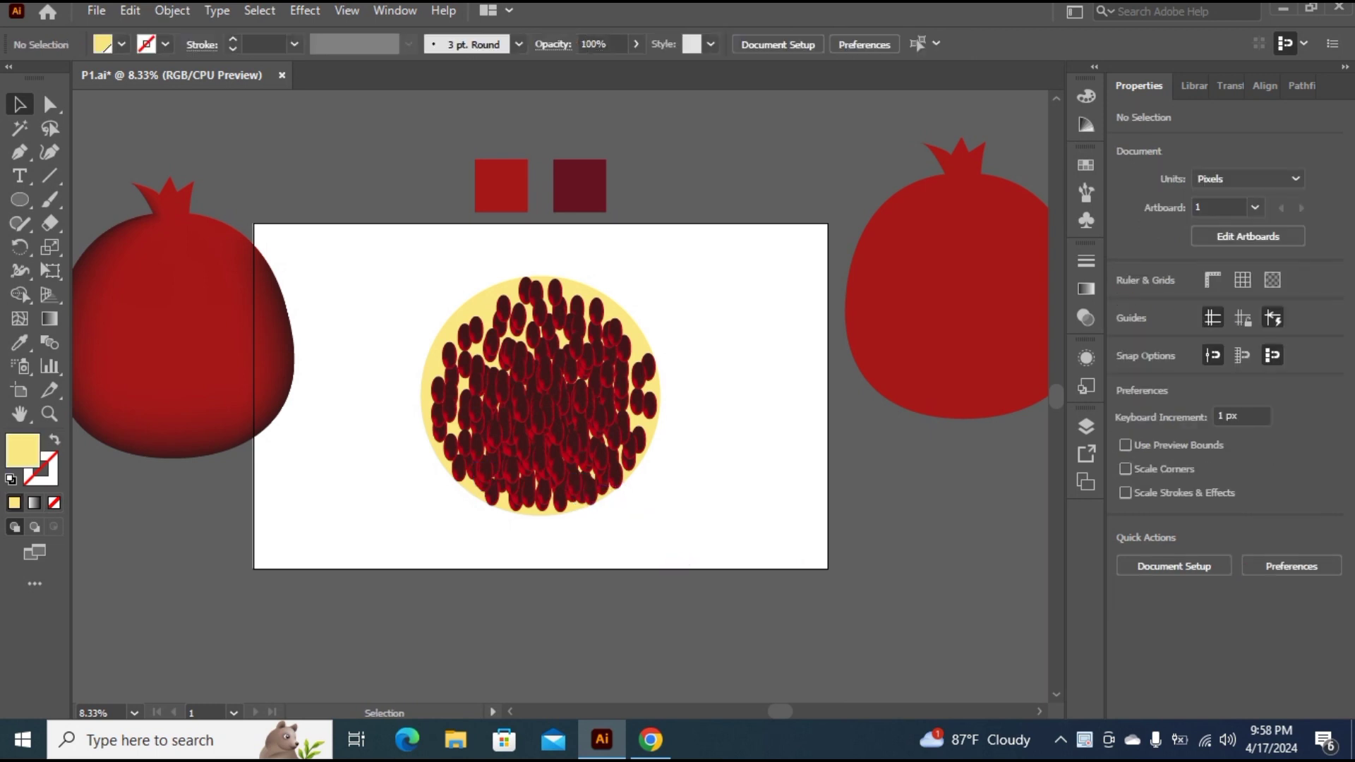
pyautogui.click(484, 478)
pyautogui.click(705, 494)
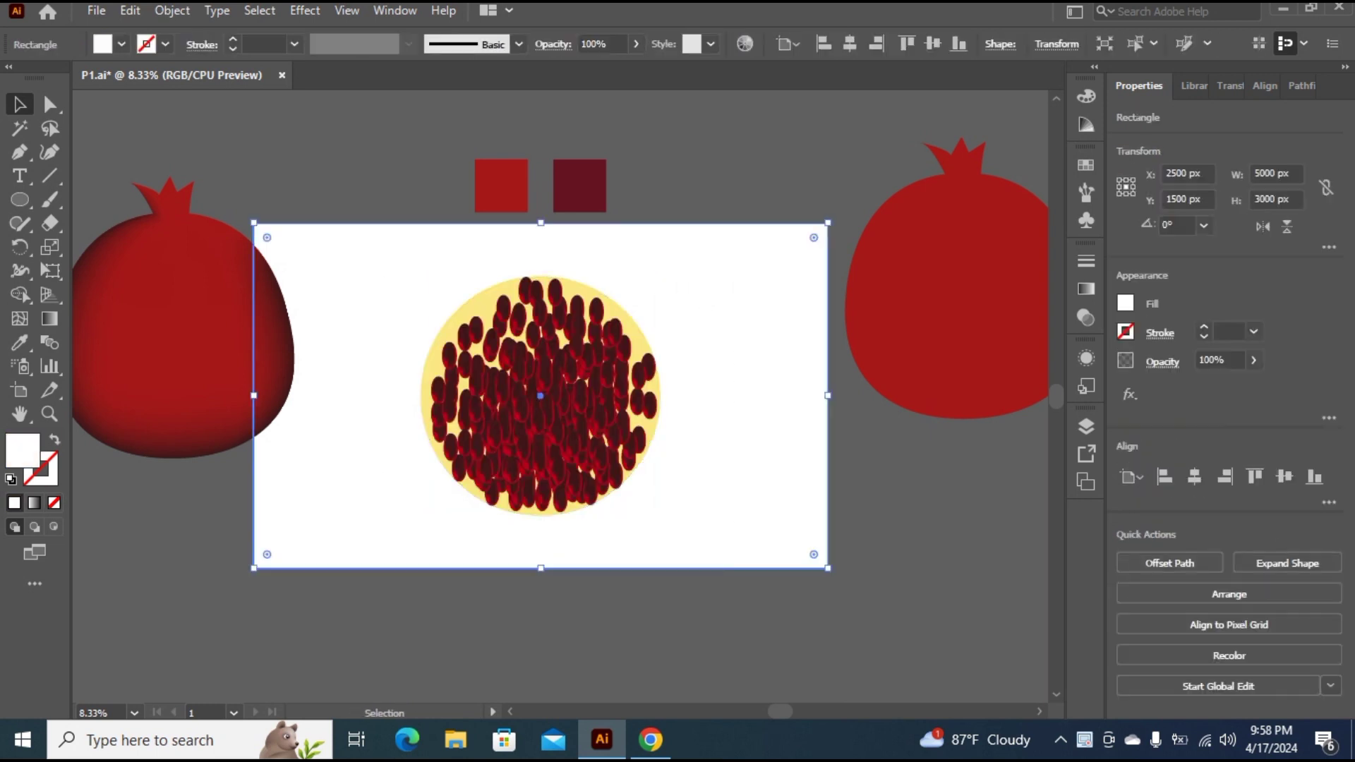
# Group the yellow circle with all its seeds
pyautogui.moveTo(382, 259); pyautogui.dragTo(724, 540)
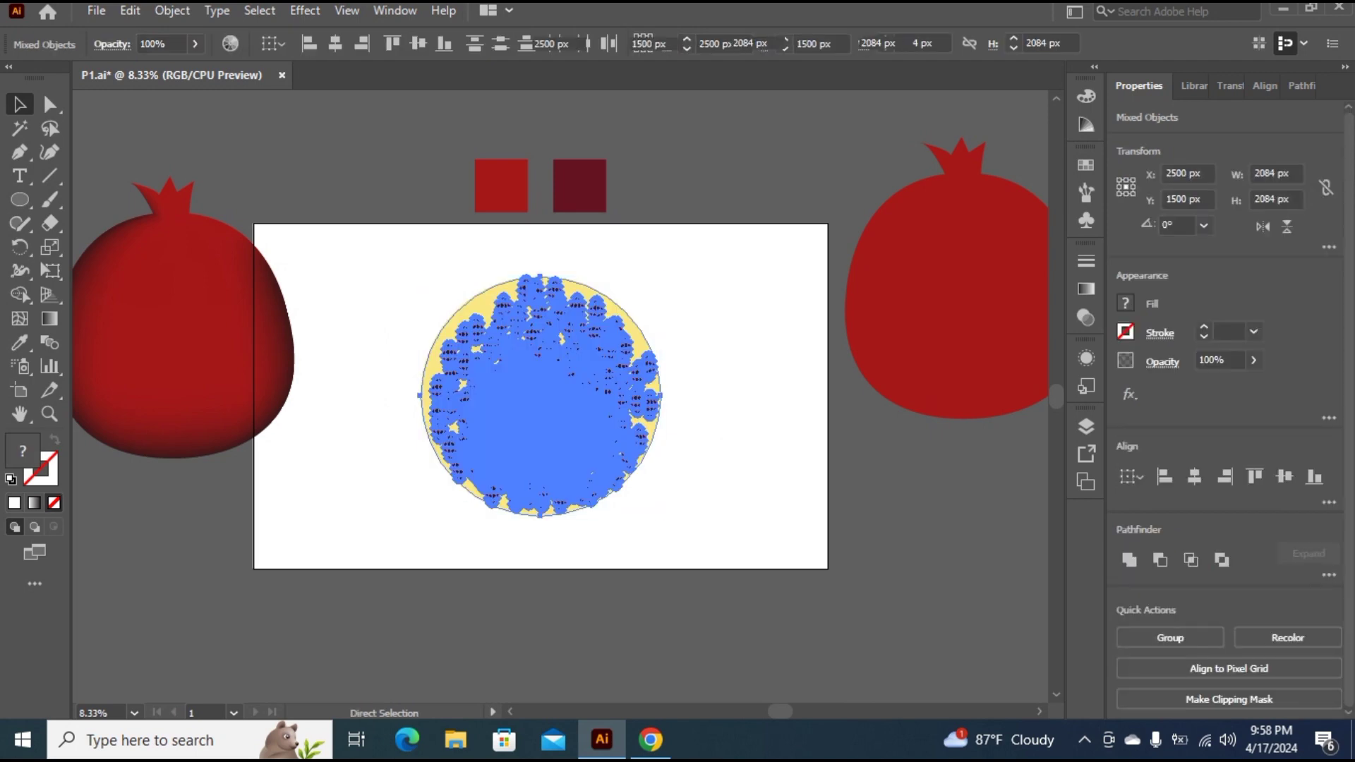
pyautogui.hotkey('ctrl', 'g')
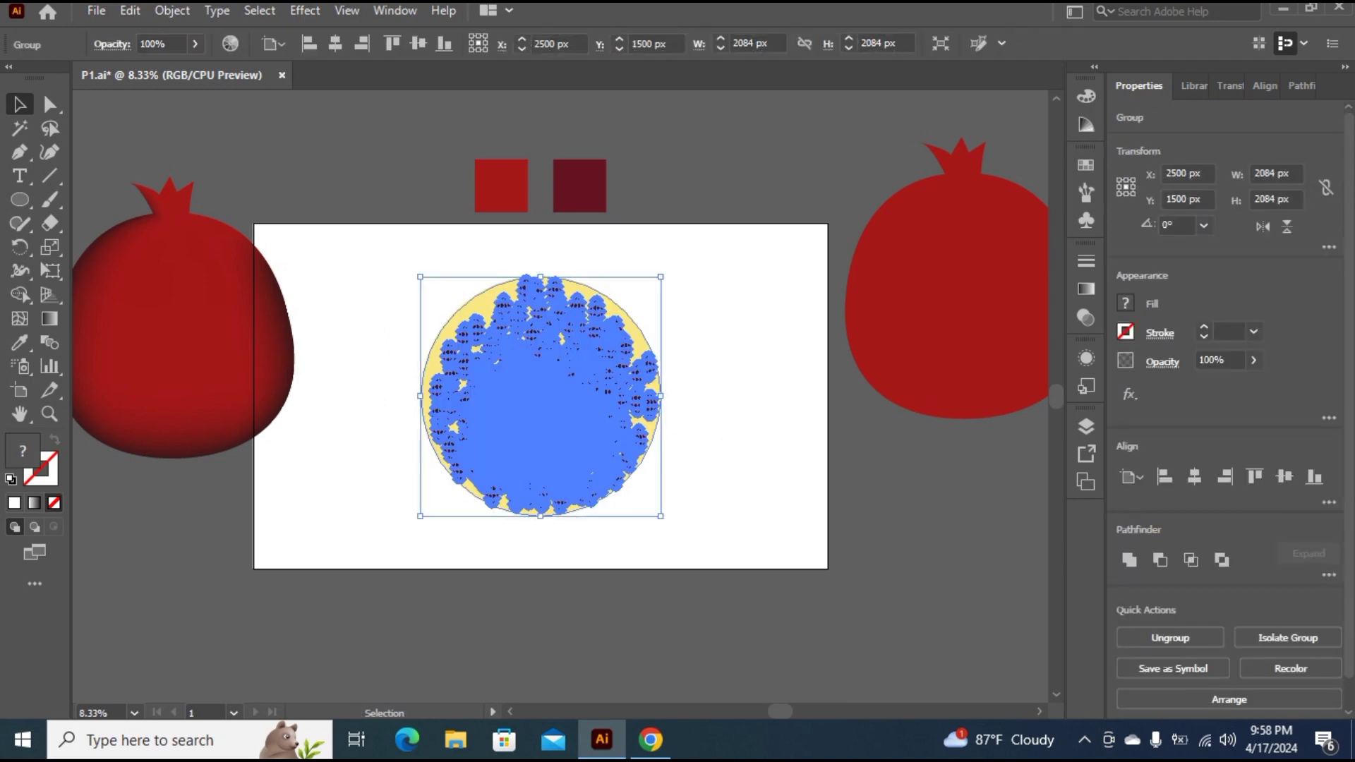
pyautogui.hotkey('ctrl', 'shift', 'a')
# Move the seed-circle group left over the shaded pomegranate's lower half
pyautogui.click(580, 399)
pyautogui.moveTo(542, 396); pyautogui.dragTo(215, 413)
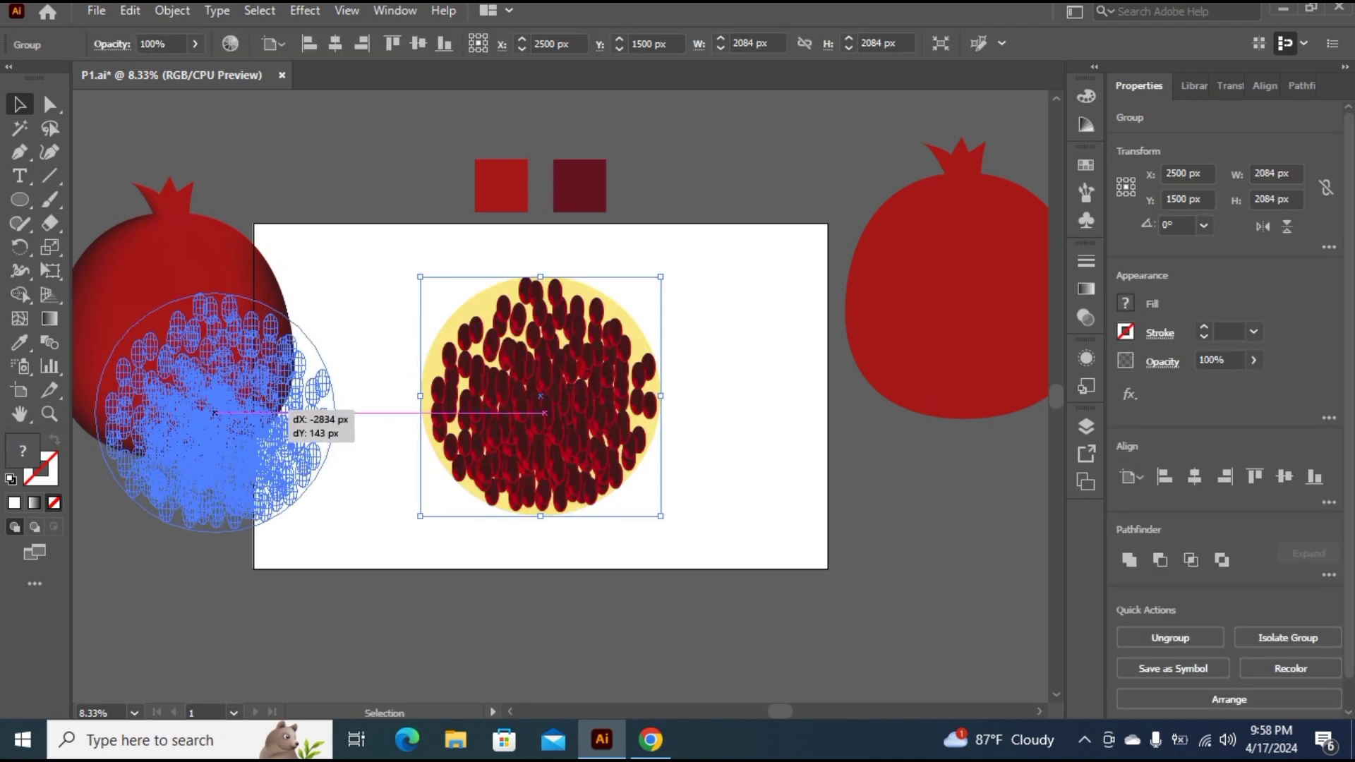
pyautogui.moveTo(215, 413); pyautogui.dragTo(215, 413)
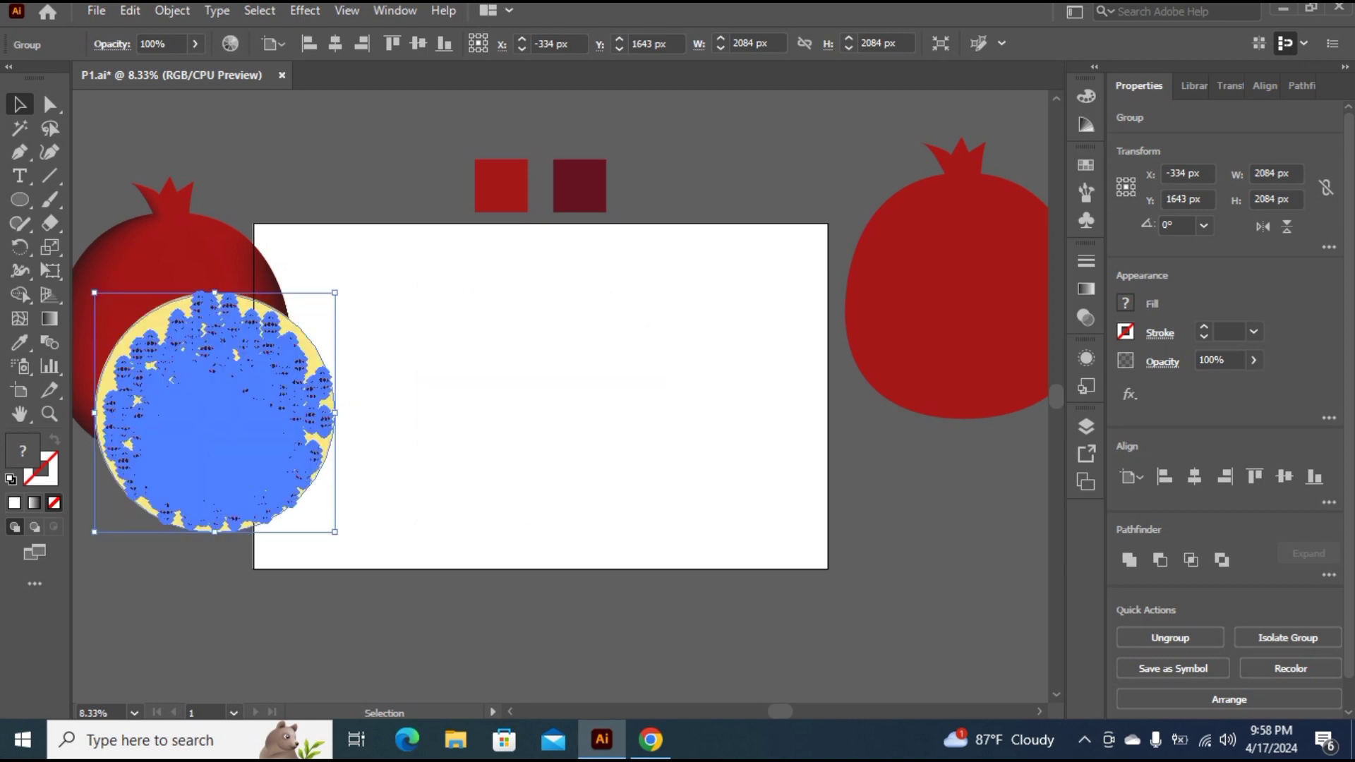
pyautogui.click(918, 600)
pyautogui.click(946, 296)
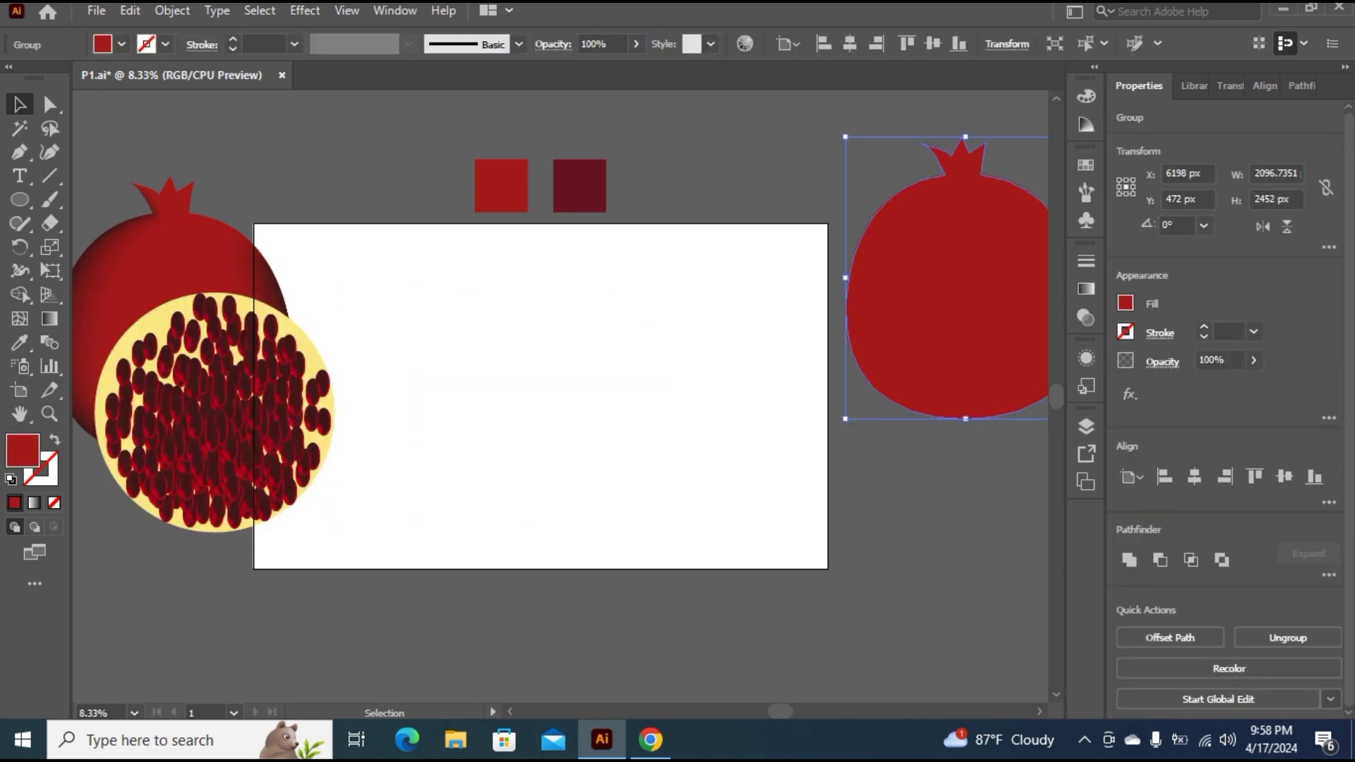
# Centre the red circle on the artboard and draw a rectangle over its top half
pyautogui.click(1193, 476)
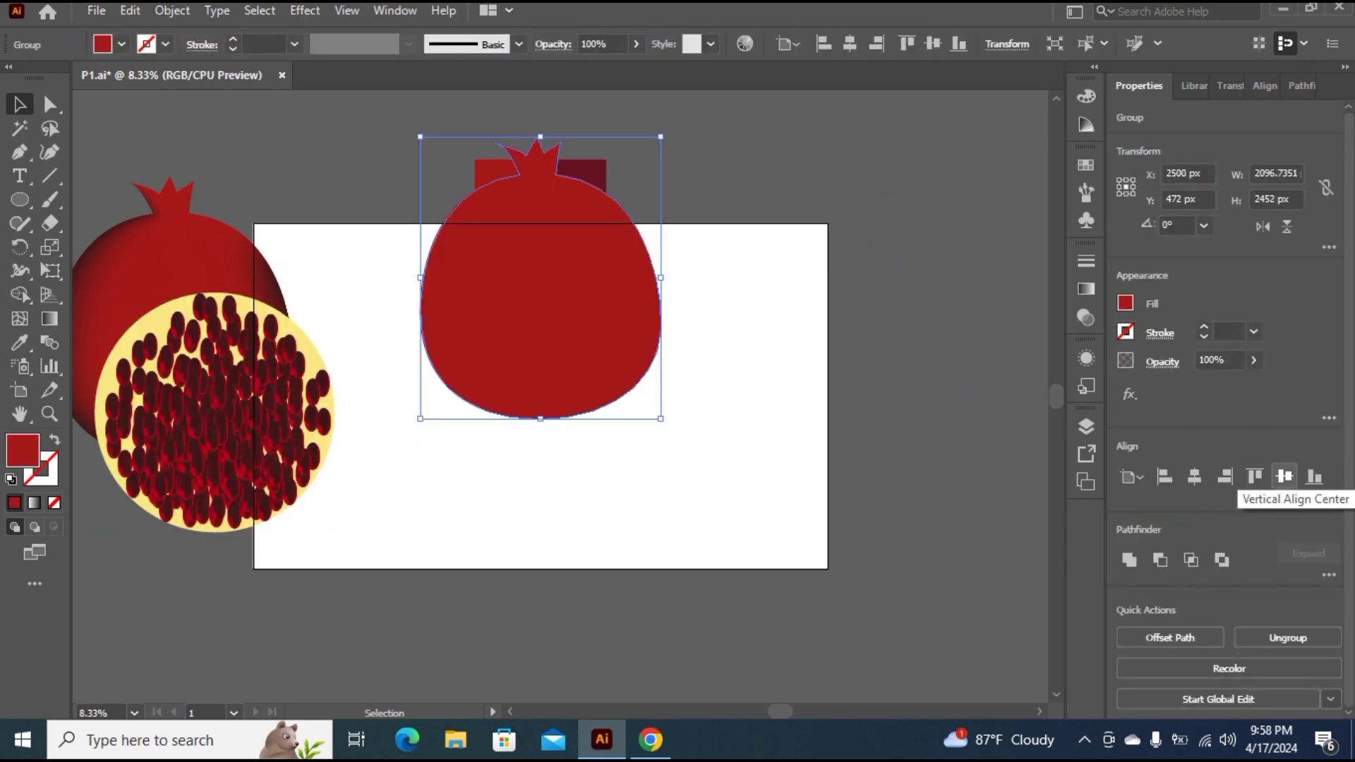
pyautogui.click(1285, 476)
pyautogui.click(918, 494)
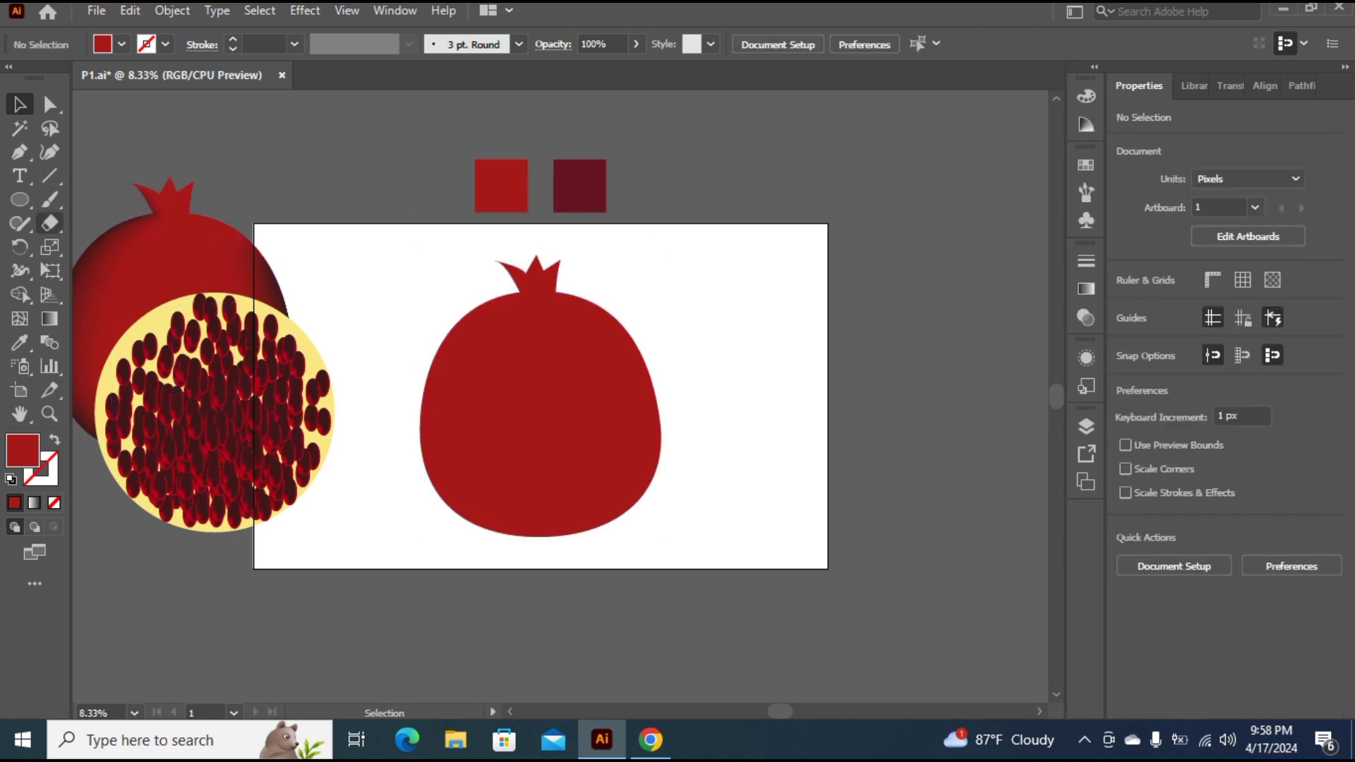
pyautogui.click(20, 200)
pyautogui.click(116, 201)
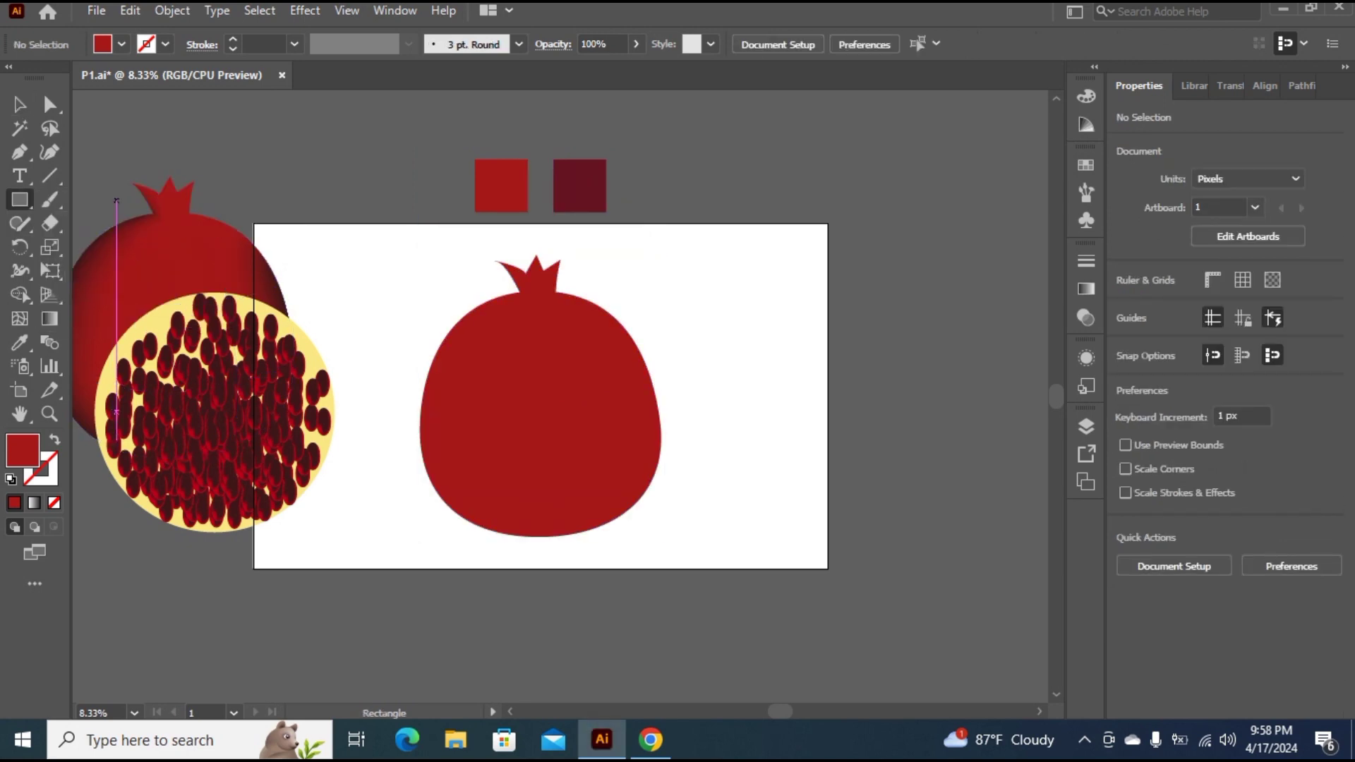
pyautogui.moveTo(374, 236)
pyautogui.mouseDown()
pyautogui.moveTo(795, 424)
pyautogui.moveTo(801, 401)
pyautogui.mouseUp()
# Remove the top half with Shape Builder, then move the seed disc onto the red half
pyautogui.click(20, 104)
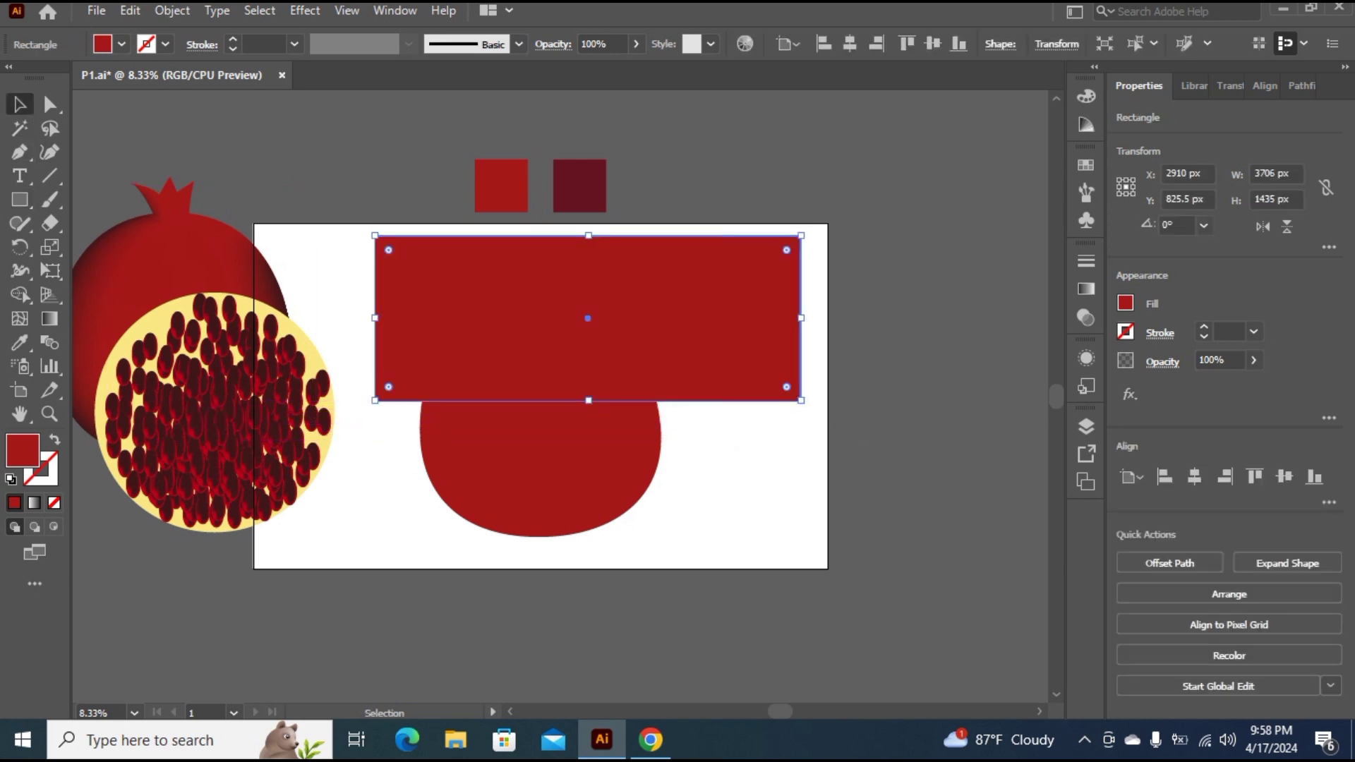
pyautogui.moveTo(768, 541); pyautogui.dragTo(473, 311)
pyautogui.click(19, 295)
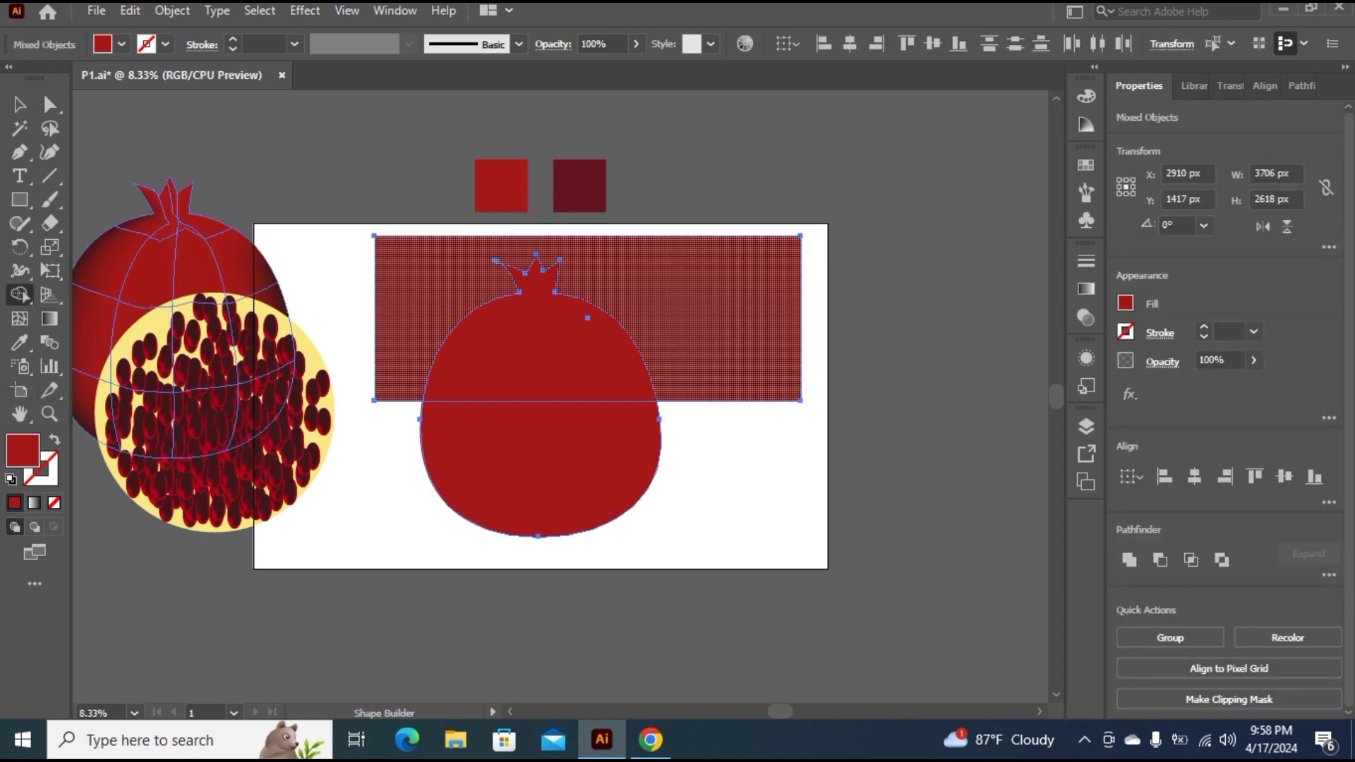
pyautogui.moveTo(705, 318); pyautogui.dragTo(537, 317)
pyautogui.press('v')
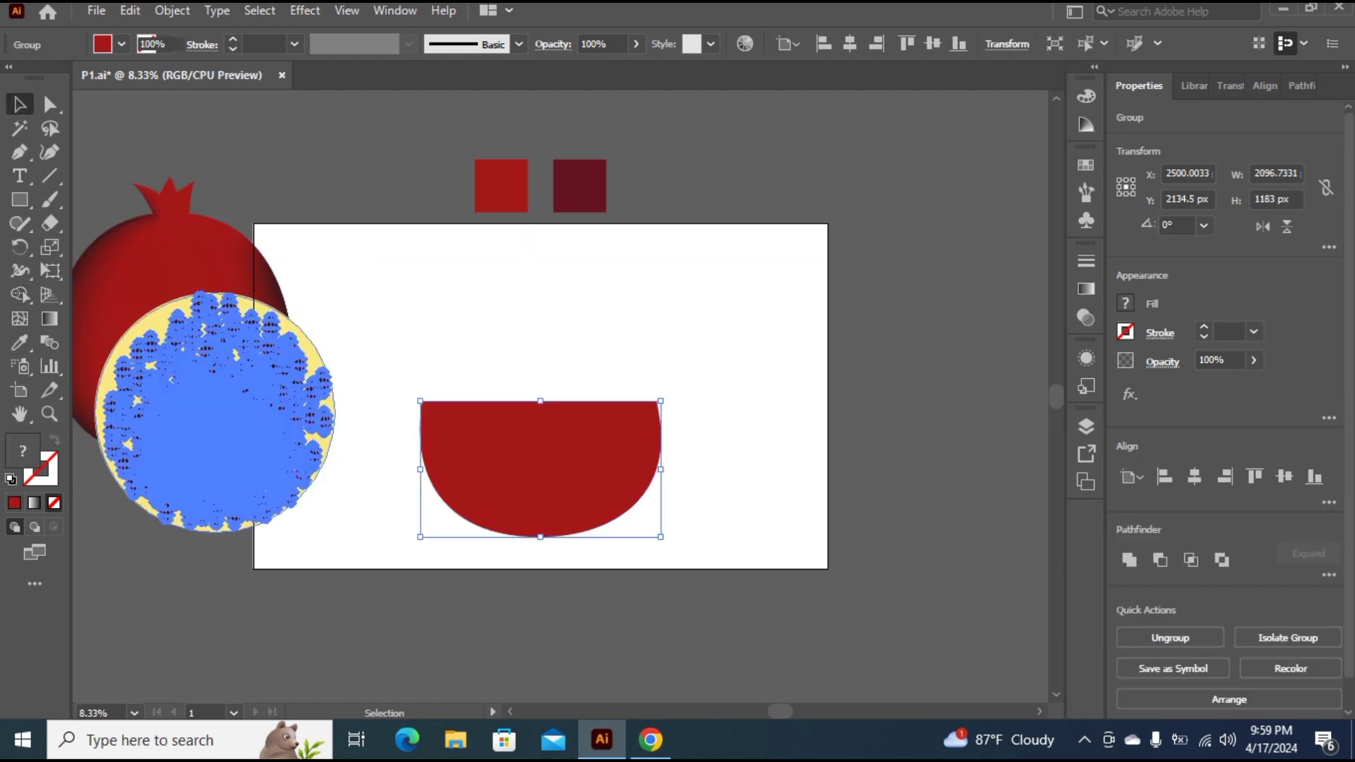
pyautogui.moveTo(213, 412); pyautogui.dragTo(553, 388)
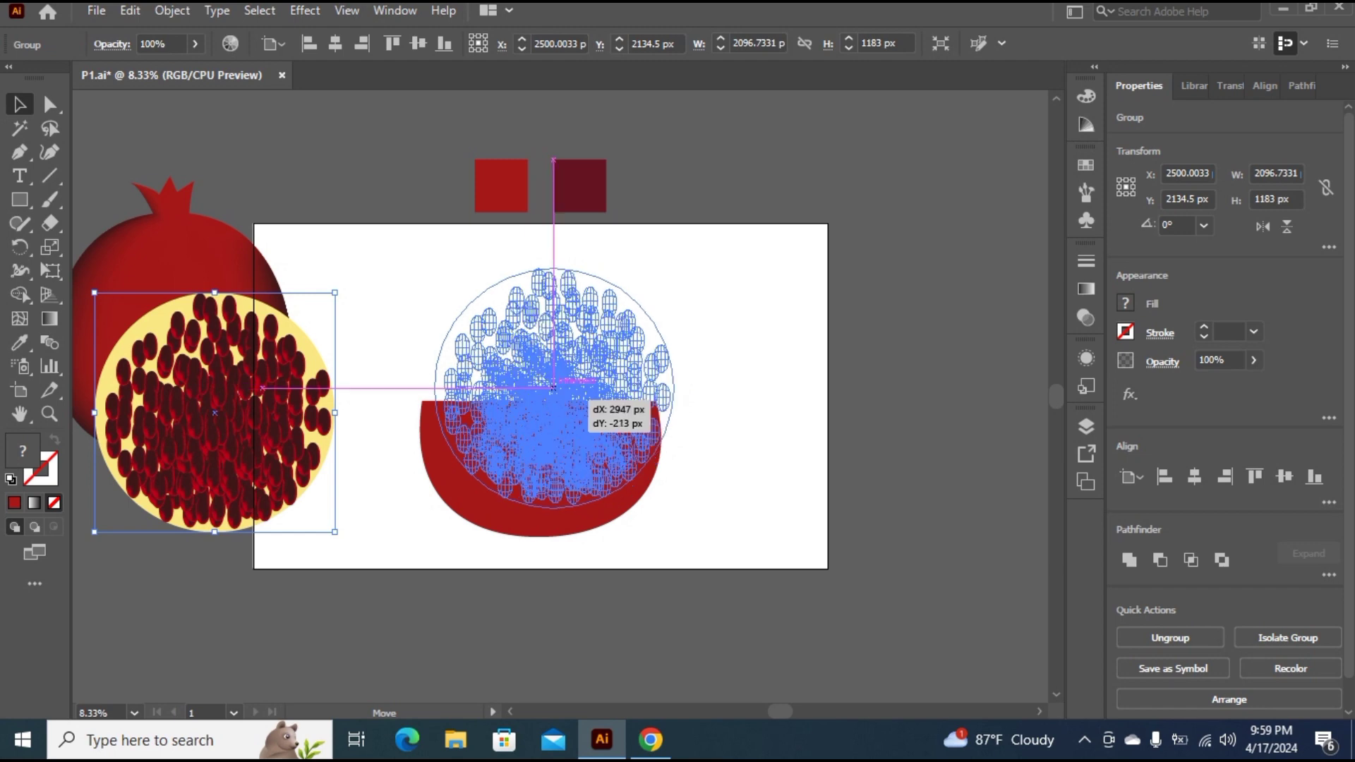
# Centre the seed disc over the red half and squash it vertically from top and bottom
pyautogui.moveTo(674, 387); pyautogui.dragTo(661, 389)
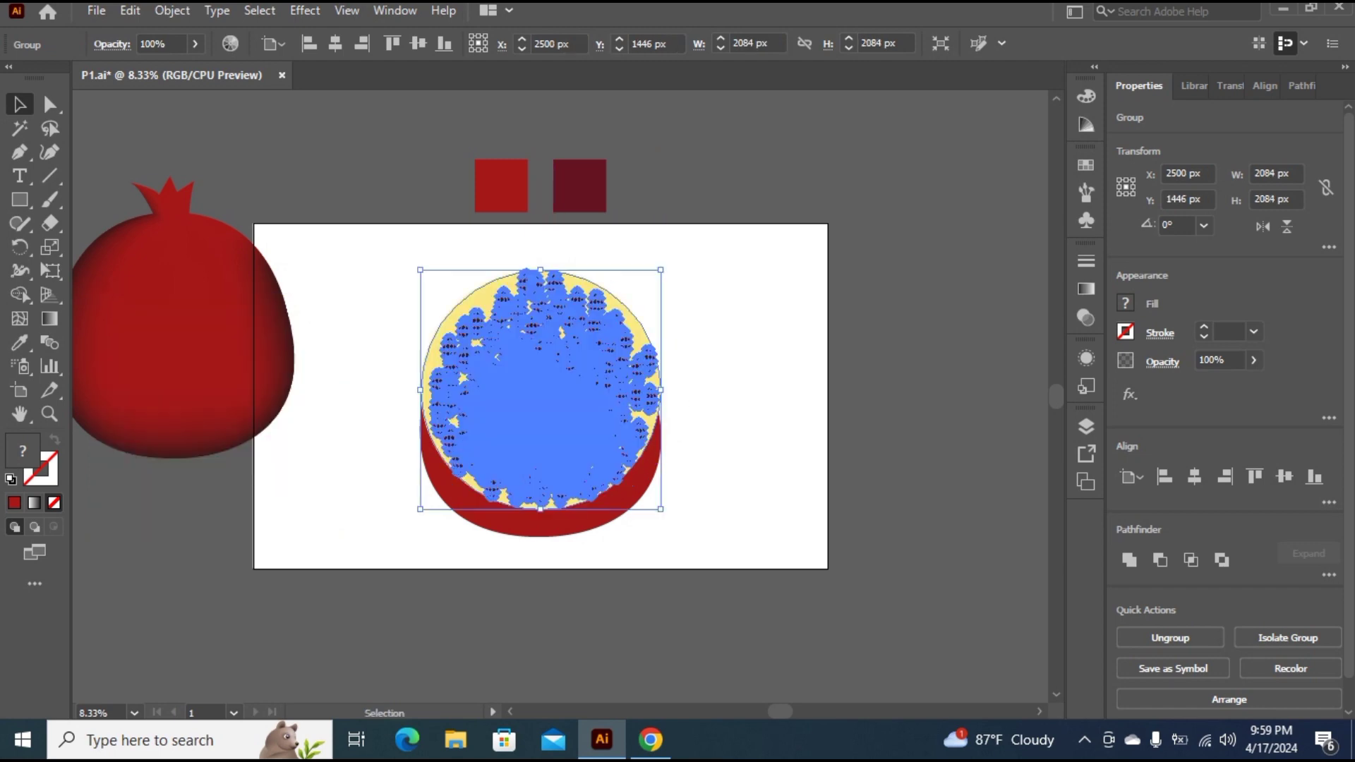
pyautogui.hotkey('ctrl', 'shift', 'a')
pyautogui.click(540, 296)
pyautogui.moveTo(540, 270); pyautogui.dragTo(540, 364)
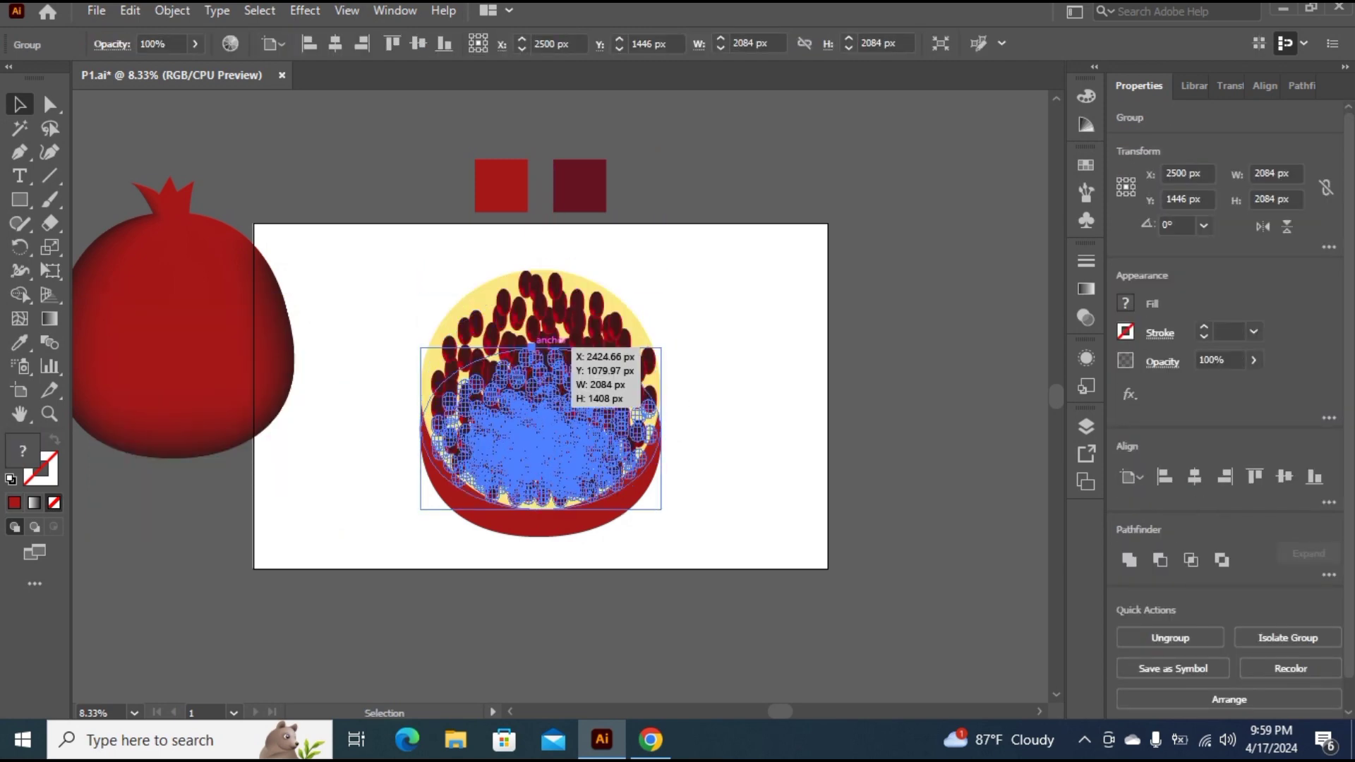
pyautogui.moveTo(540, 507); pyautogui.dragTo(539, 453)
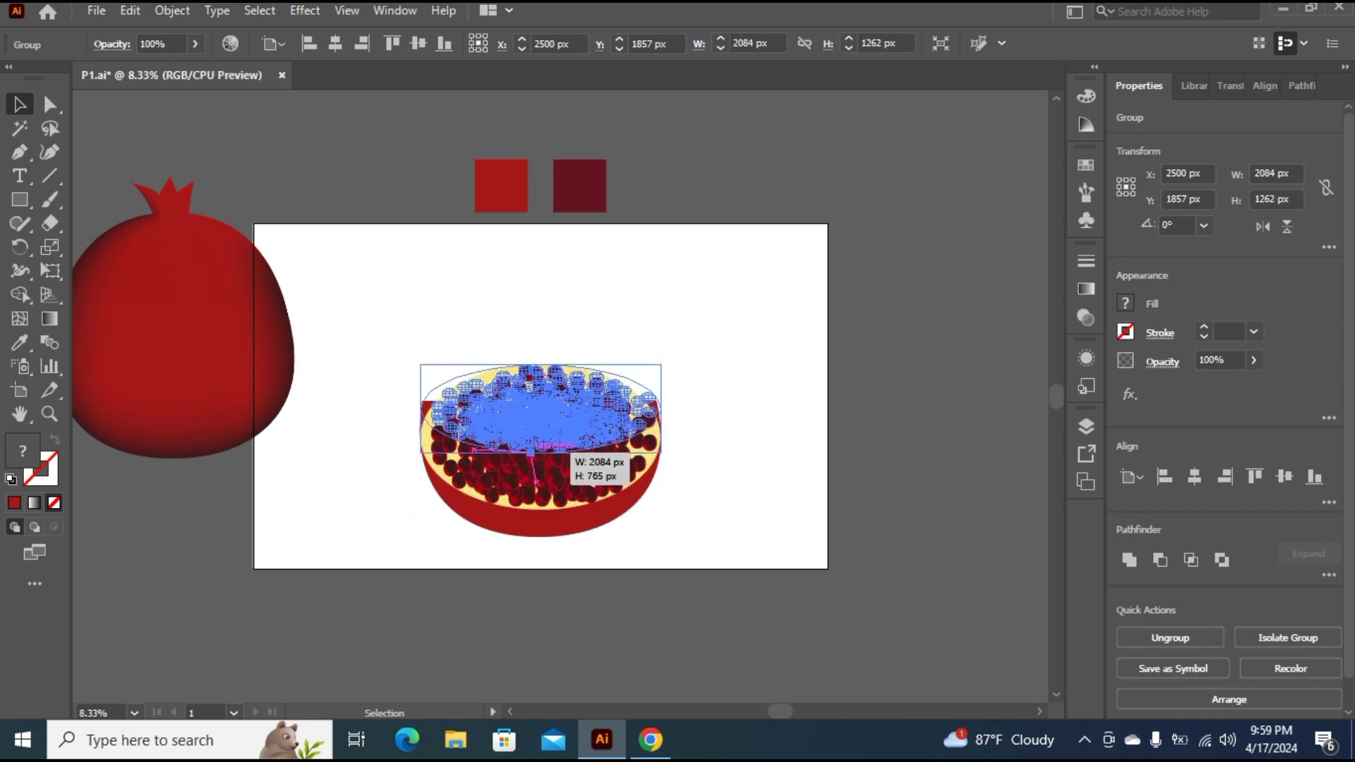
pyautogui.hotkey('ctrl', 'shift', 'a')
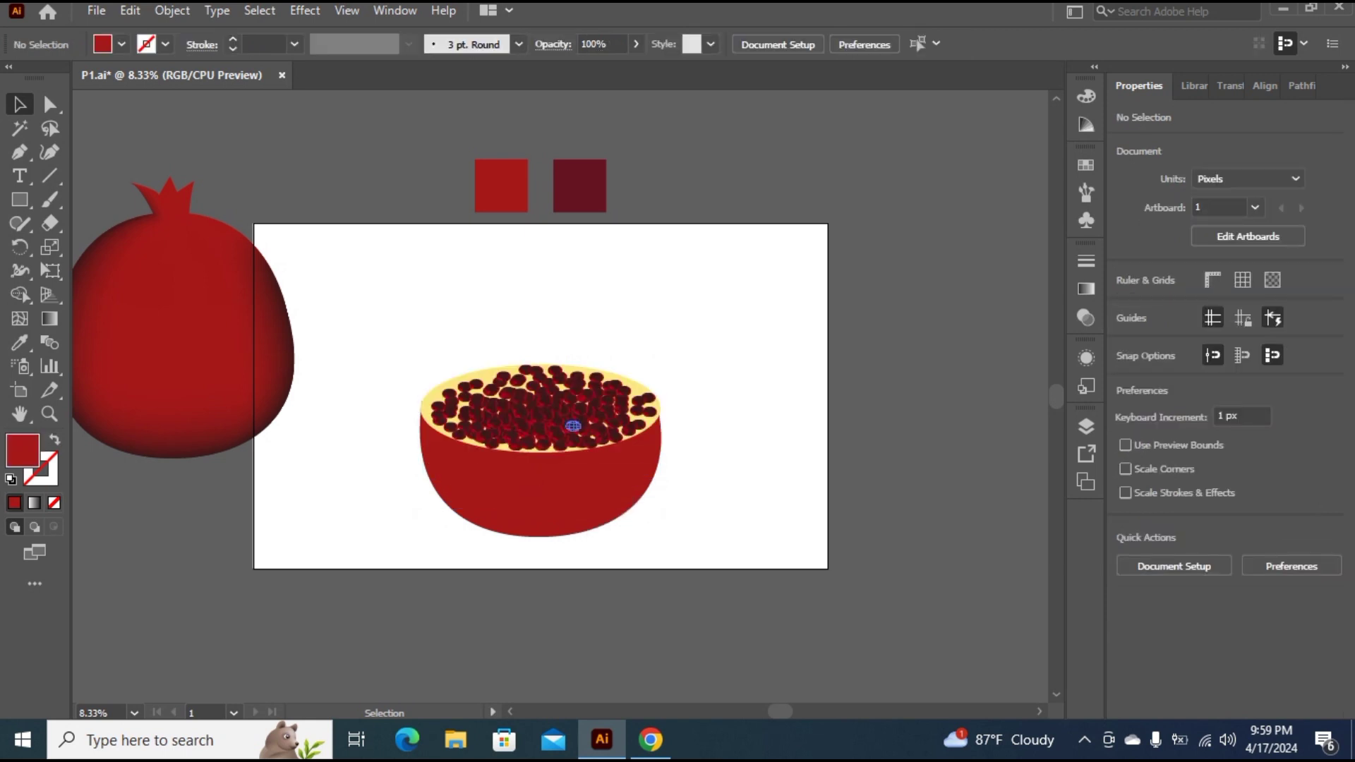
# Flatten the seeds into a 2084 × 505 px ellipse and nudge it down onto the bowl
pyautogui.click(573, 426)
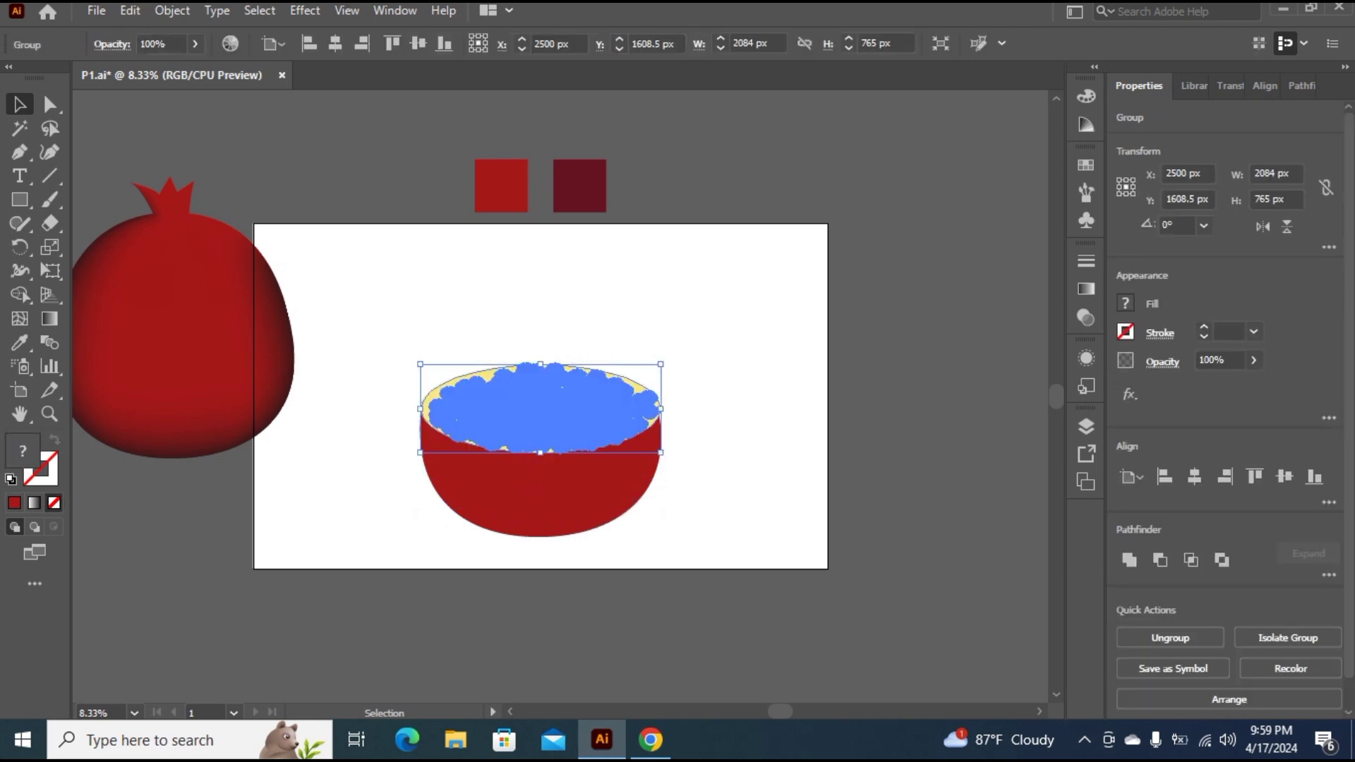
pyautogui.moveTo(540, 448); pyautogui.dragTo(541, 422)
pyautogui.hotkey('ctrl', 'shift', 'a')
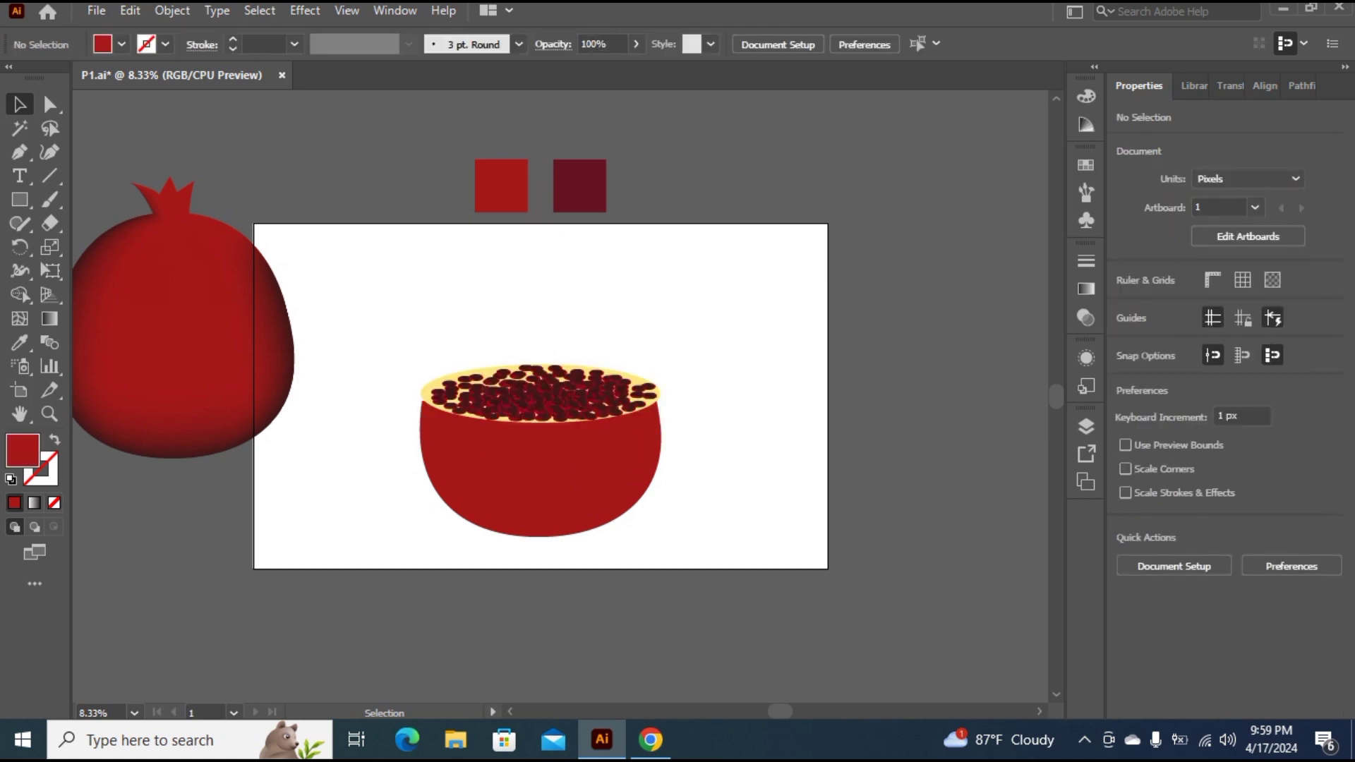
pyautogui.click(547, 398)
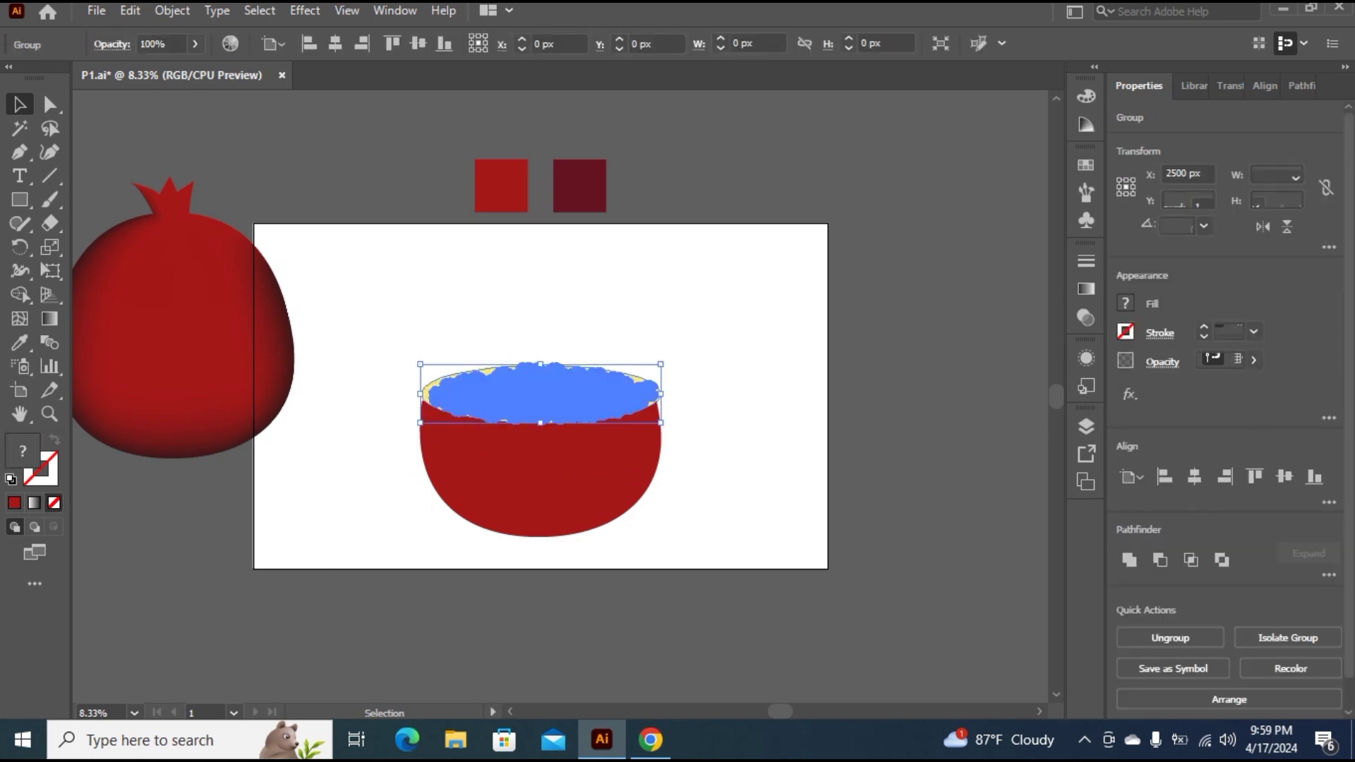
pyautogui.press('Down')
pyautogui.press('Down')
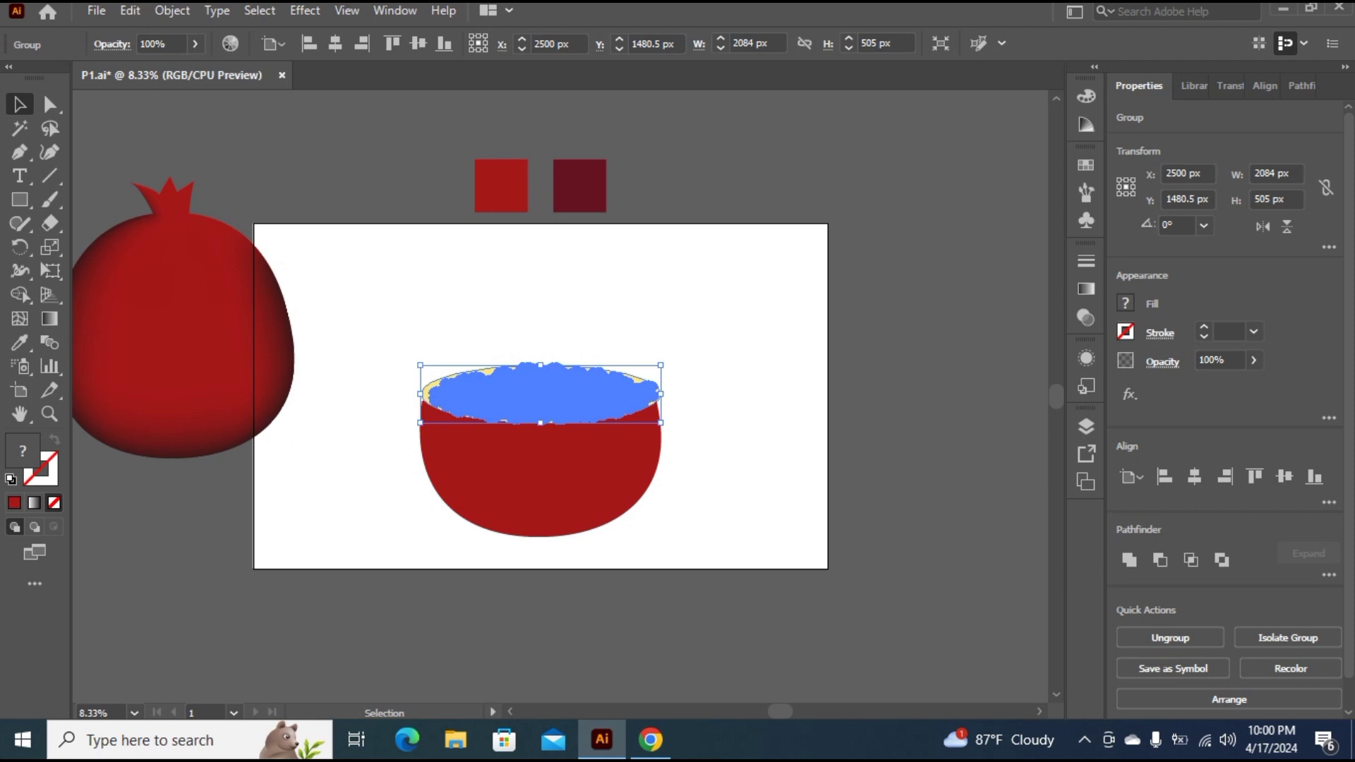
pyautogui.hotkey('ctrl', 'shift', 'a')
pyautogui.moveTo(593, 406); pyautogui.dragTo(594, 408)
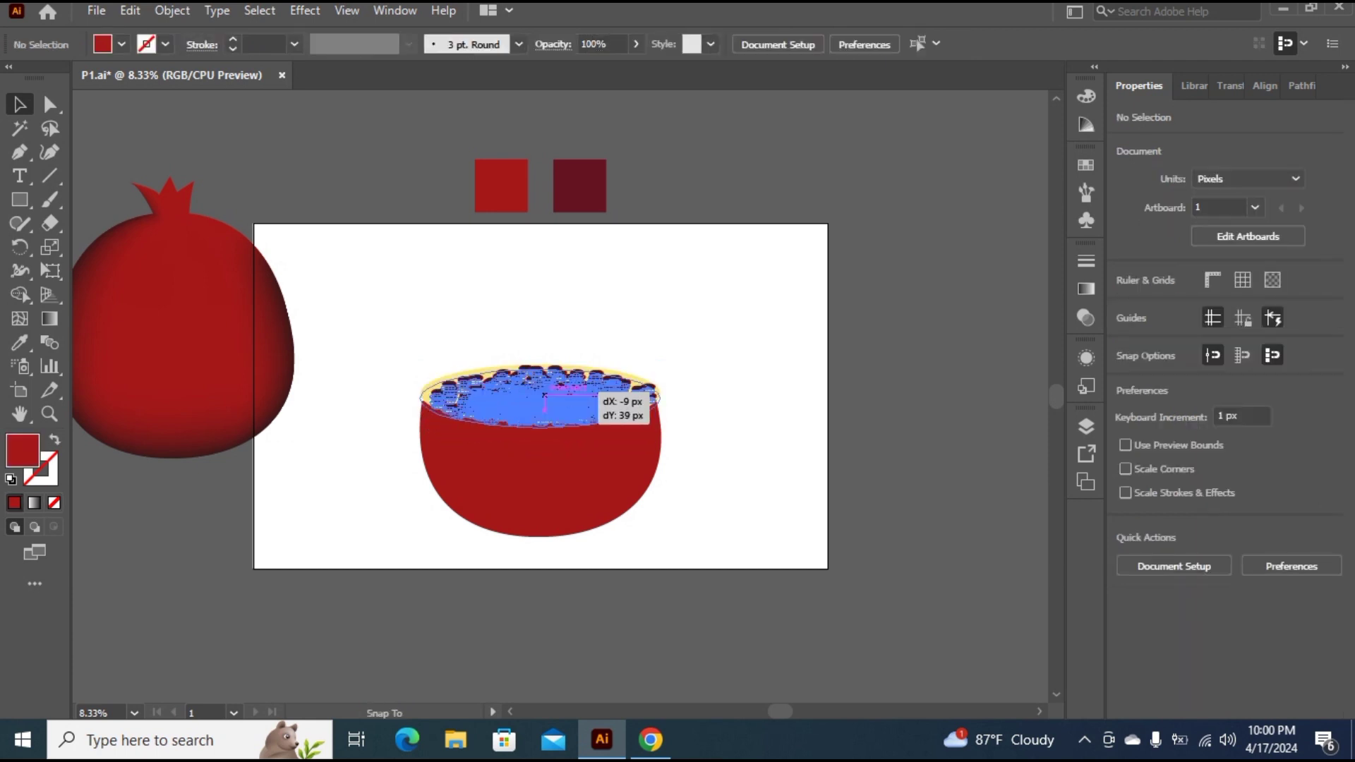
pyautogui.hotkey('ctrl', 'shift', 'a')
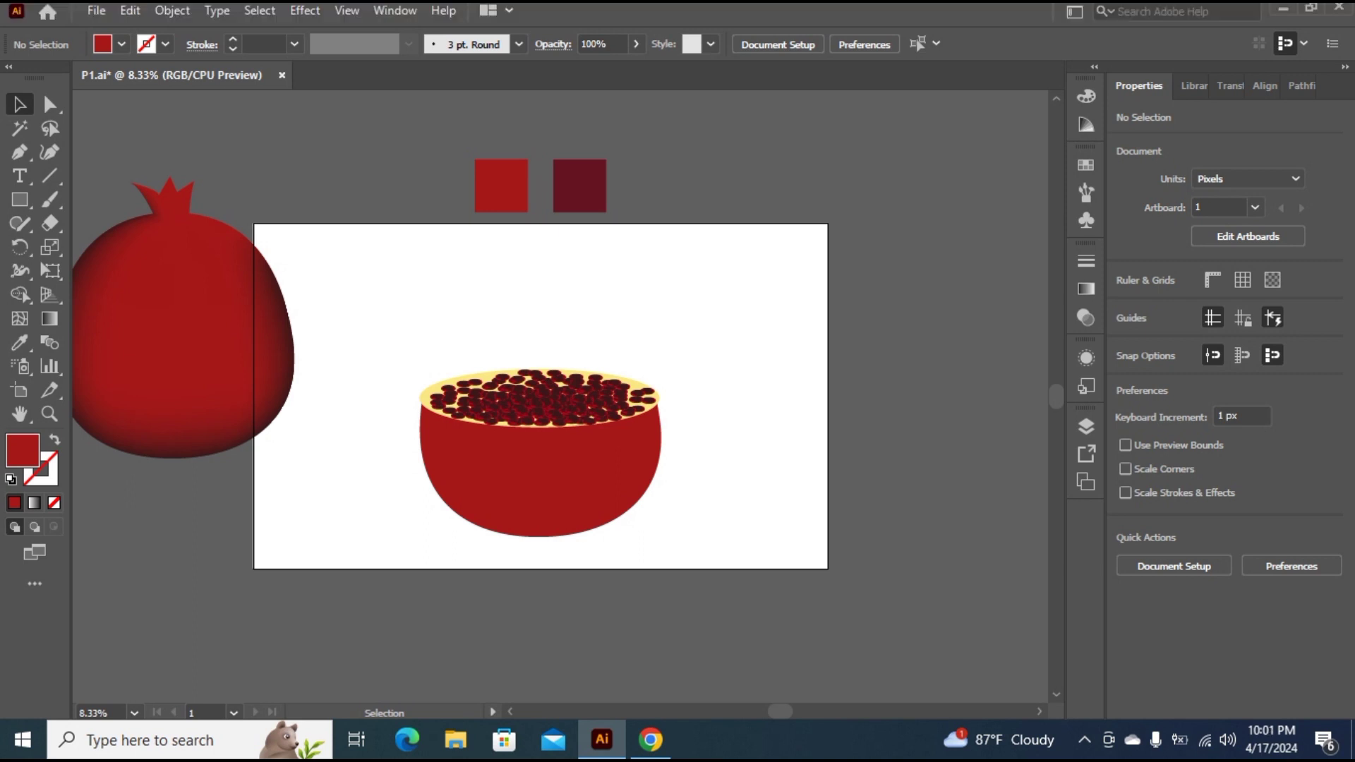
# Delete the two red sample squares and move the cut half up and to the right
pyautogui.moveTo(598, 179); pyautogui.dragTo(609, 202)
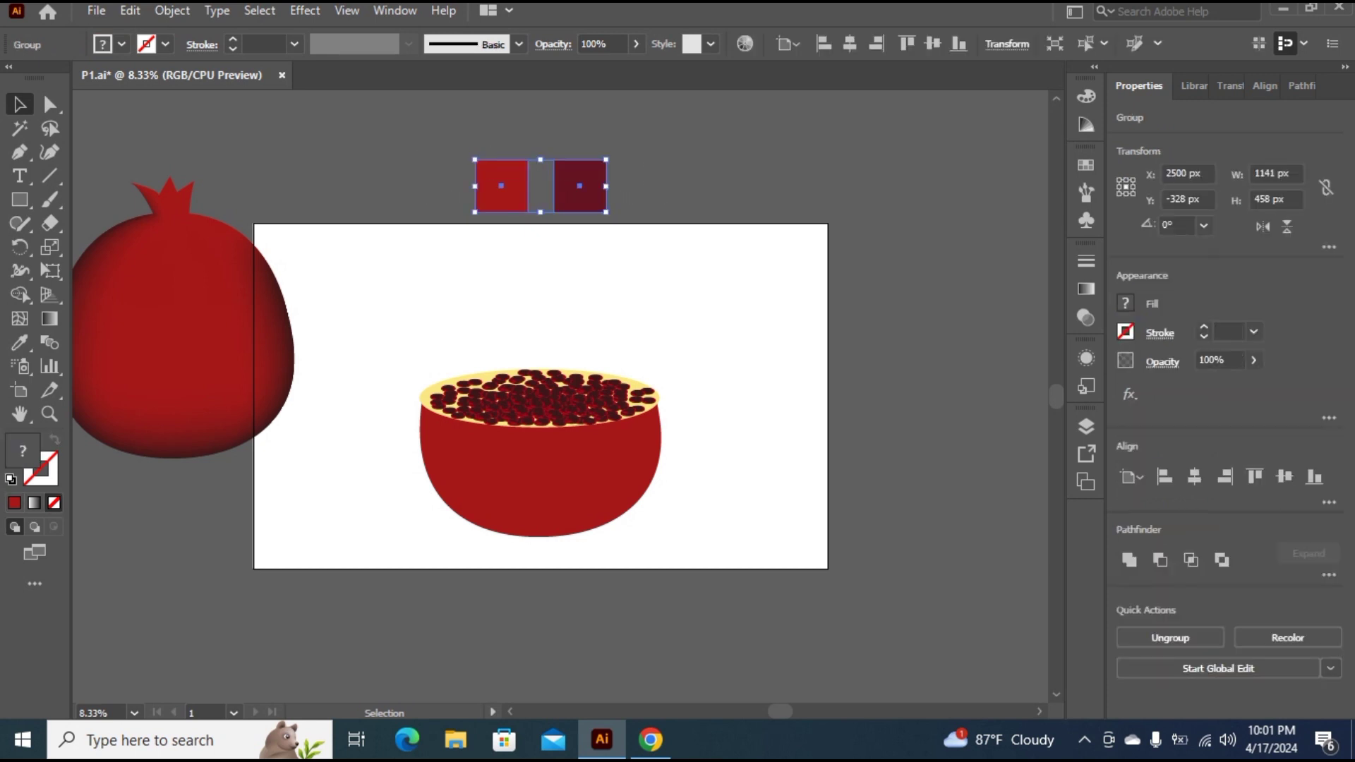
pyautogui.press('Delete')
pyautogui.moveTo(388, 340); pyautogui.dragTo(713, 546)
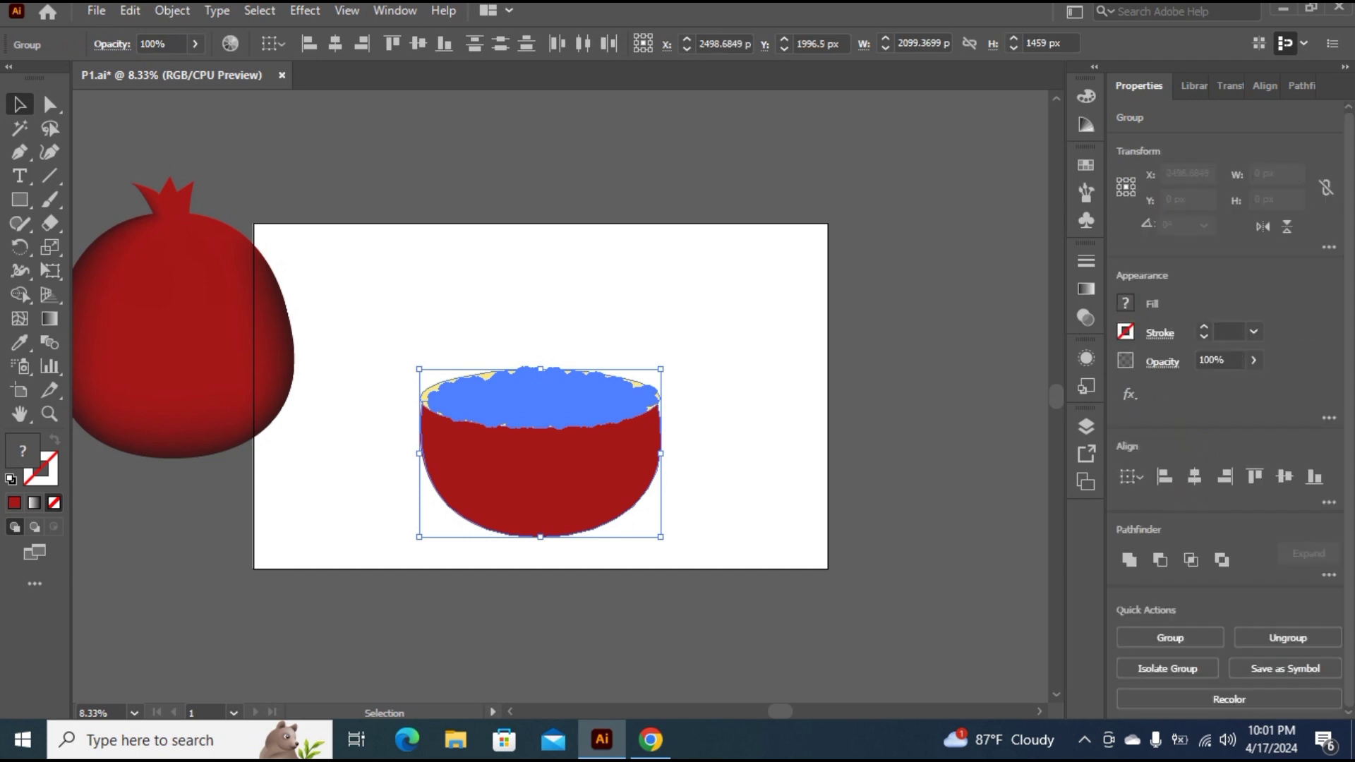
pyautogui.press('a')
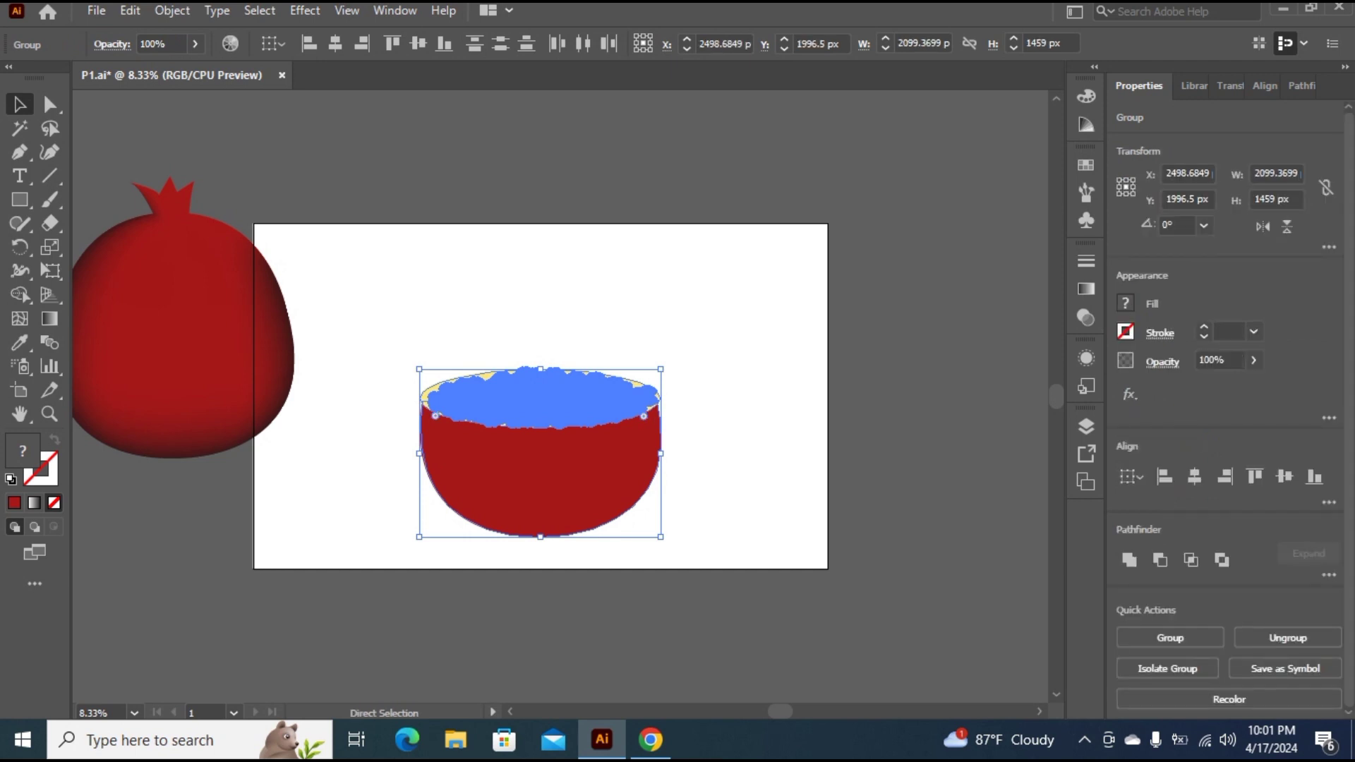
pyautogui.press('v')
pyautogui.moveTo(538, 480); pyautogui.dragTo(620, 452)
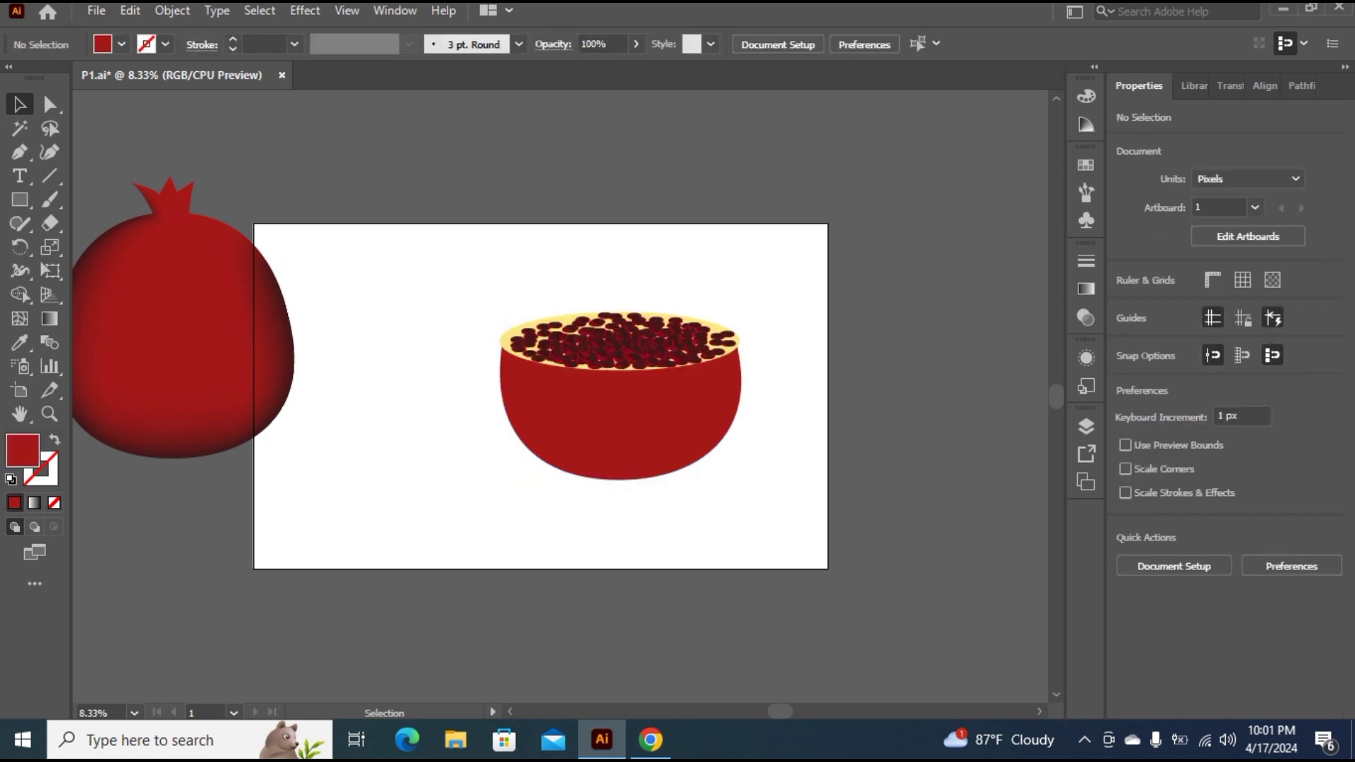
# Place the shaded whole pomegranate at X 1409, Y 1259 px, overlapping the cut half
pyautogui.click(278, 392)
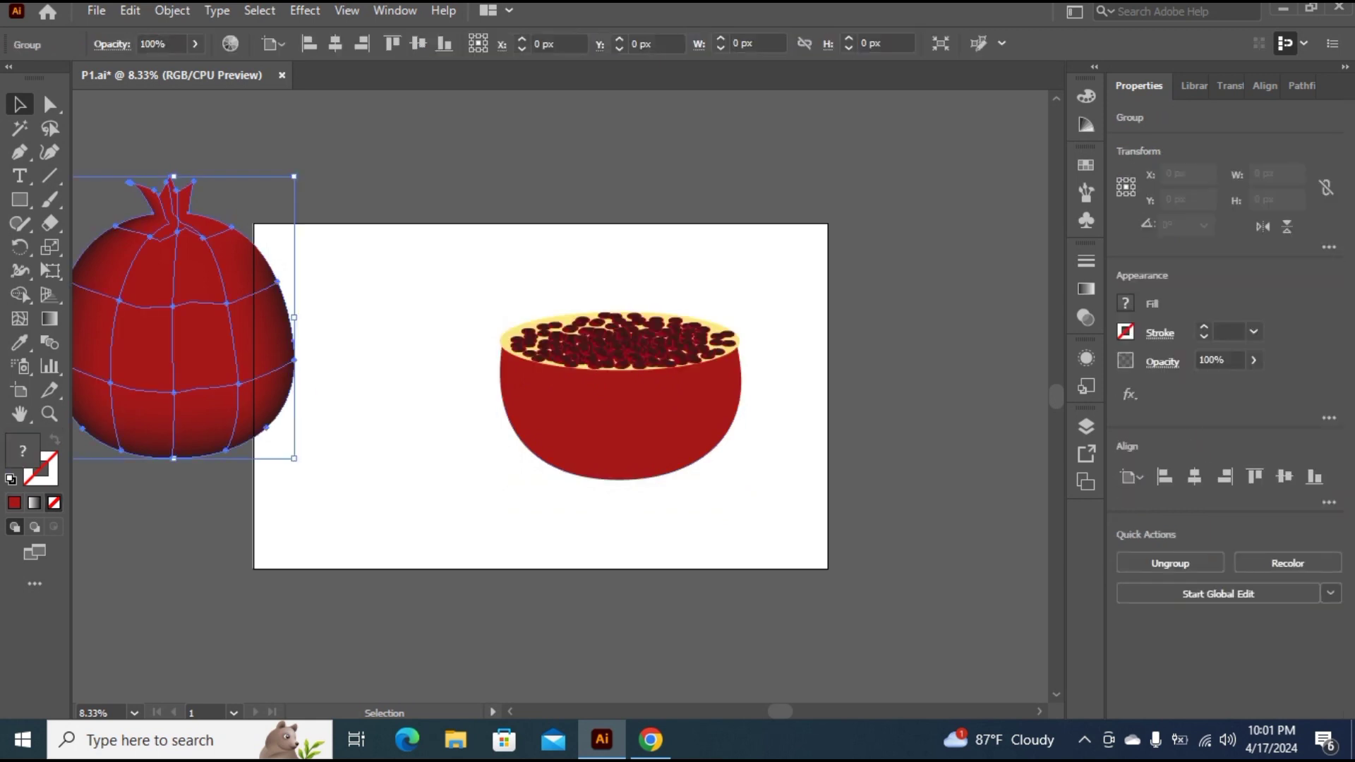
pyautogui.moveTo(247, 367); pyautogui.dragTo(486, 418)
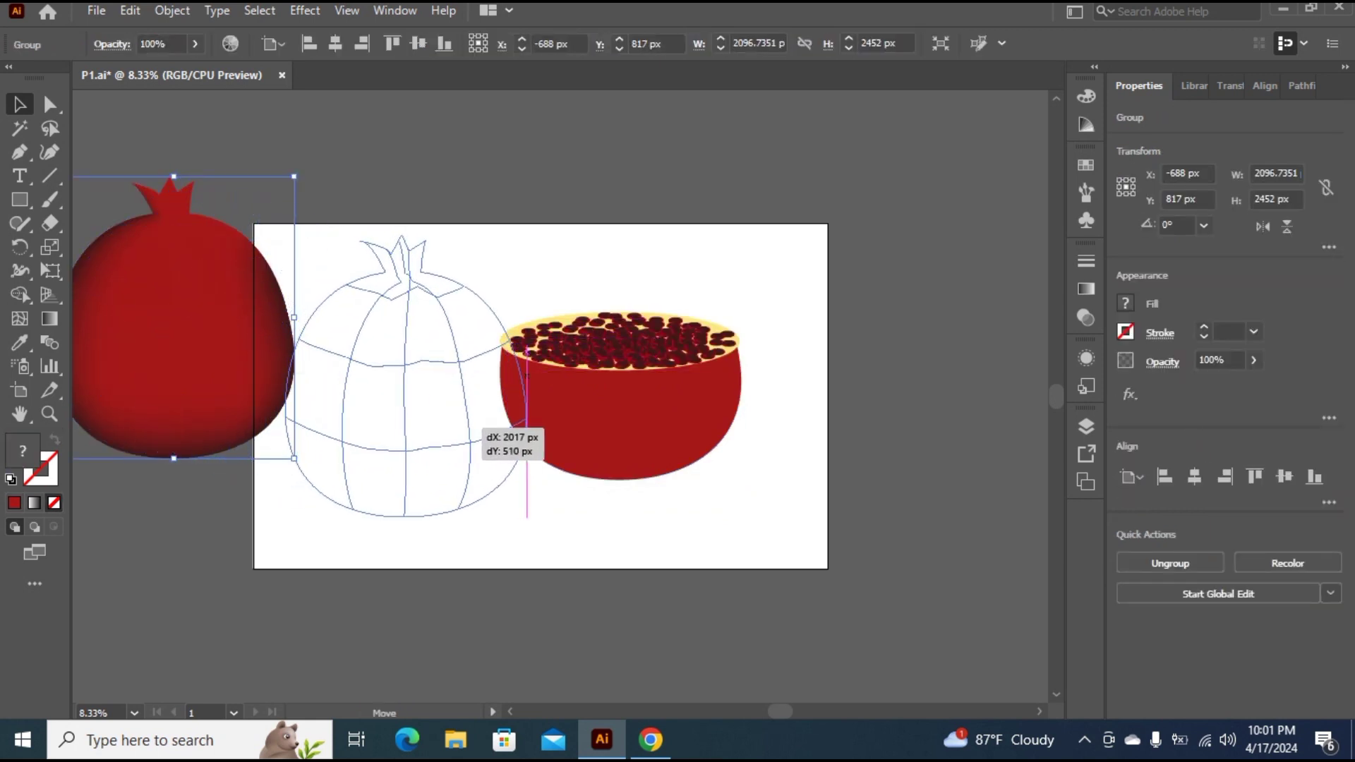
pyautogui.moveTo(486, 418); pyautogui.dragTo(486, 418)
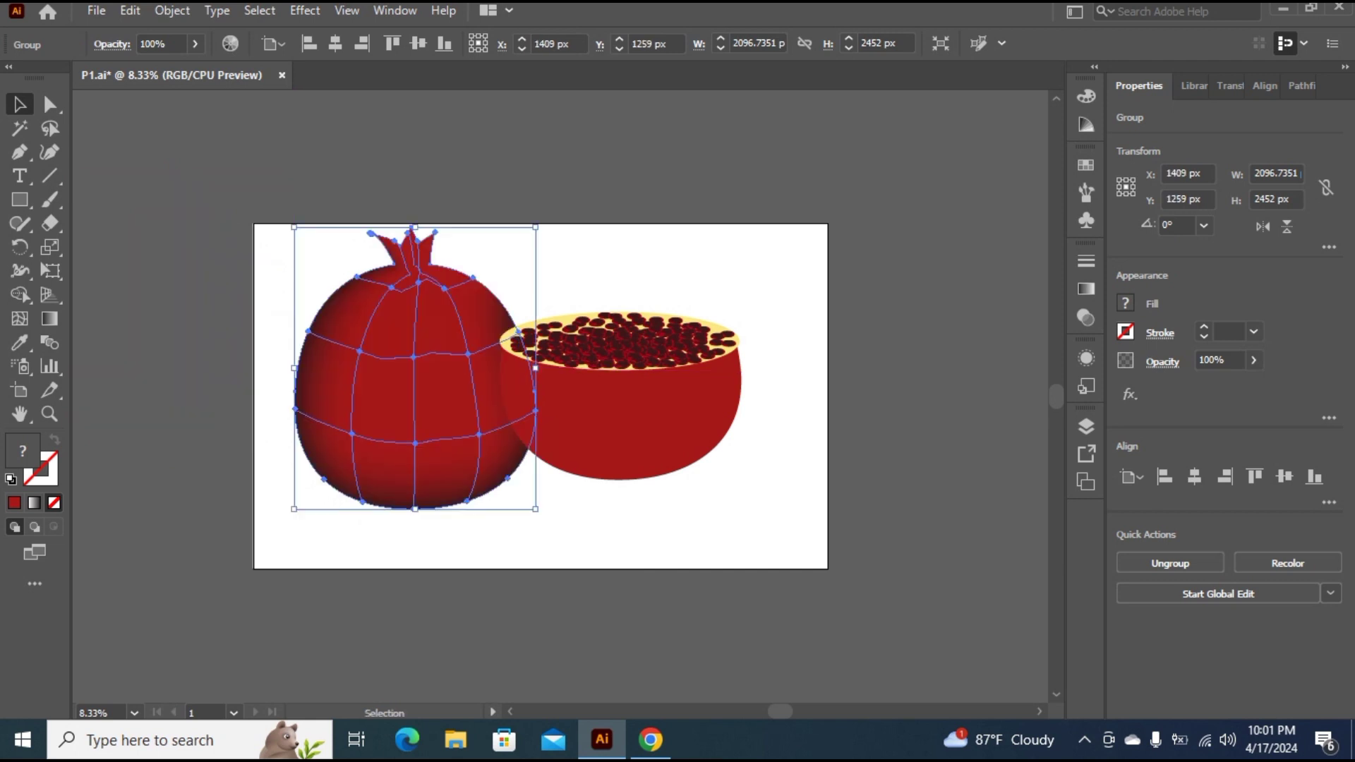
pyautogui.hotkey('ctrl', 'shift', 'a')
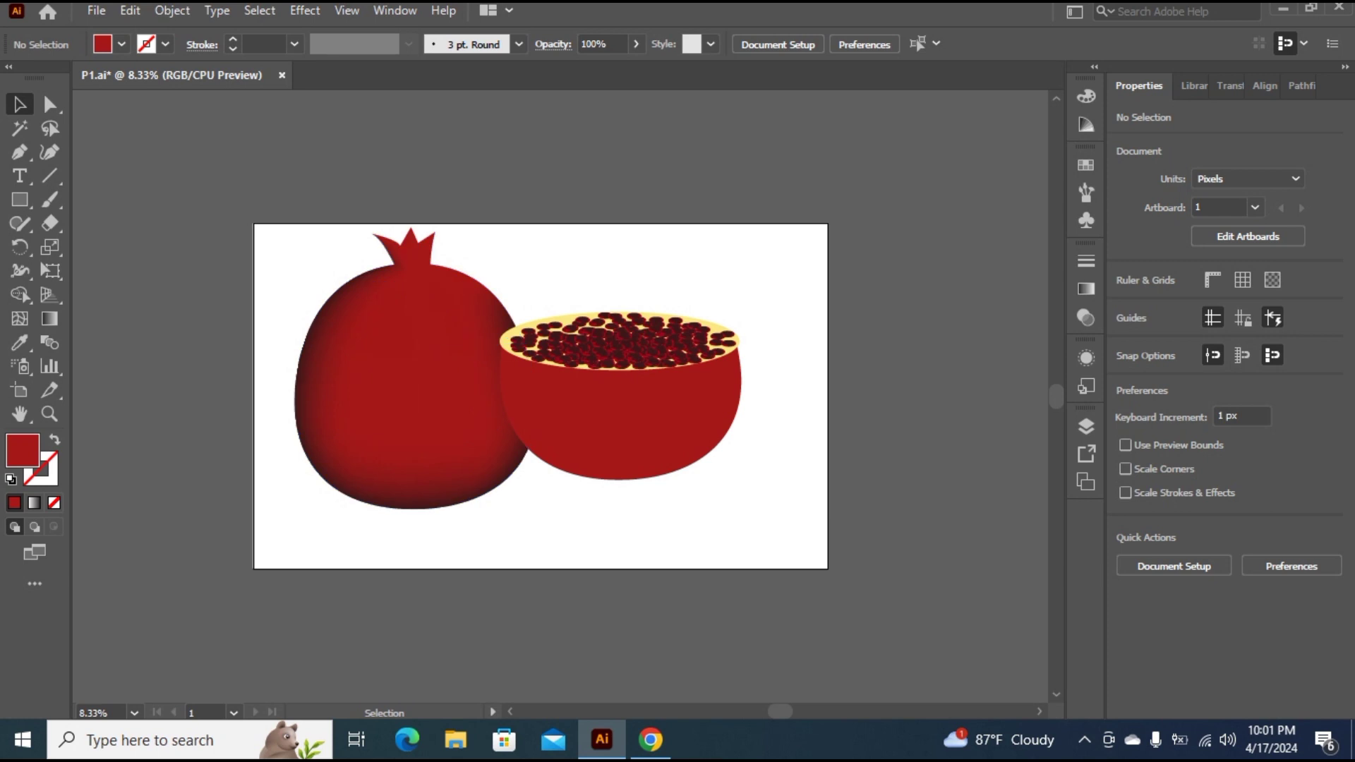
pyautogui.click(708, 452)
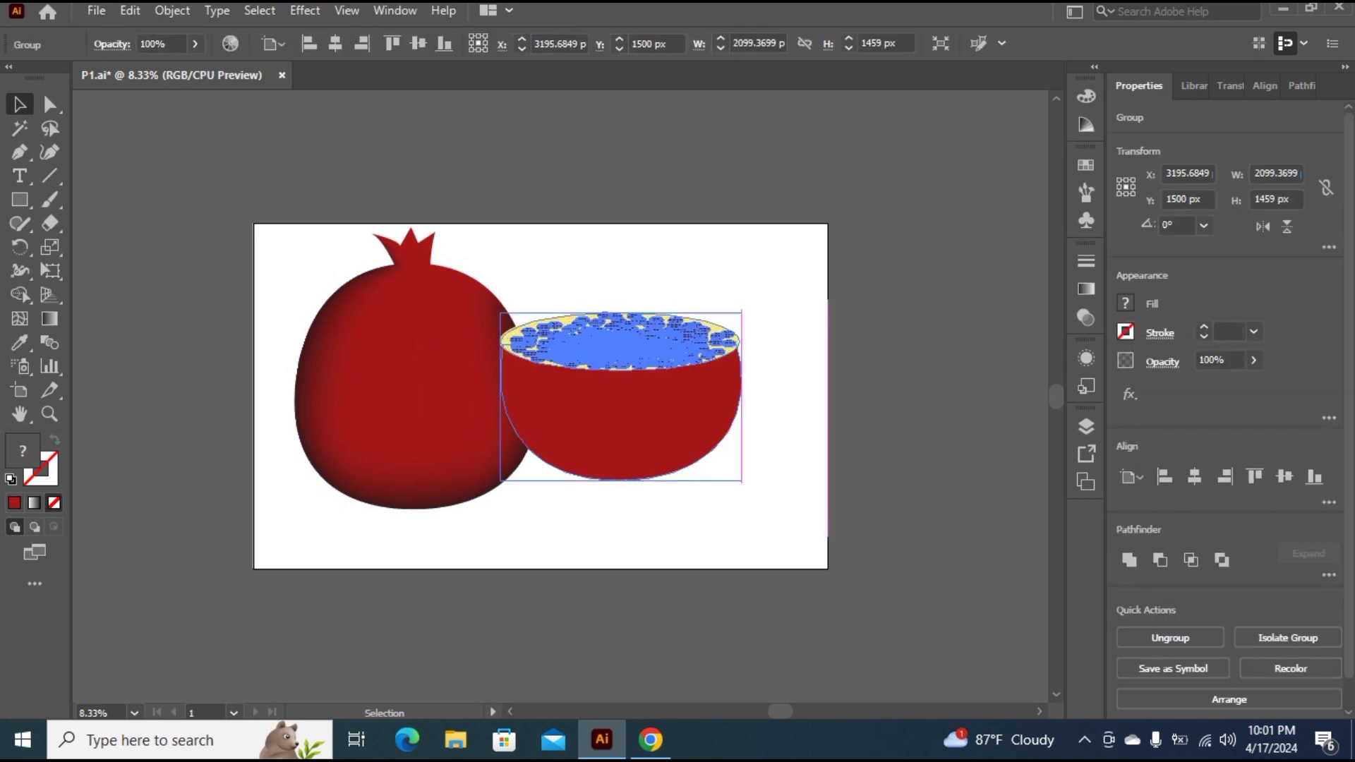
# Rotate the cut half about 35° counter-clockwise so its seed face angles upward
pyautogui.moveTo(750, 487); pyautogui.dragTo(783, 394)
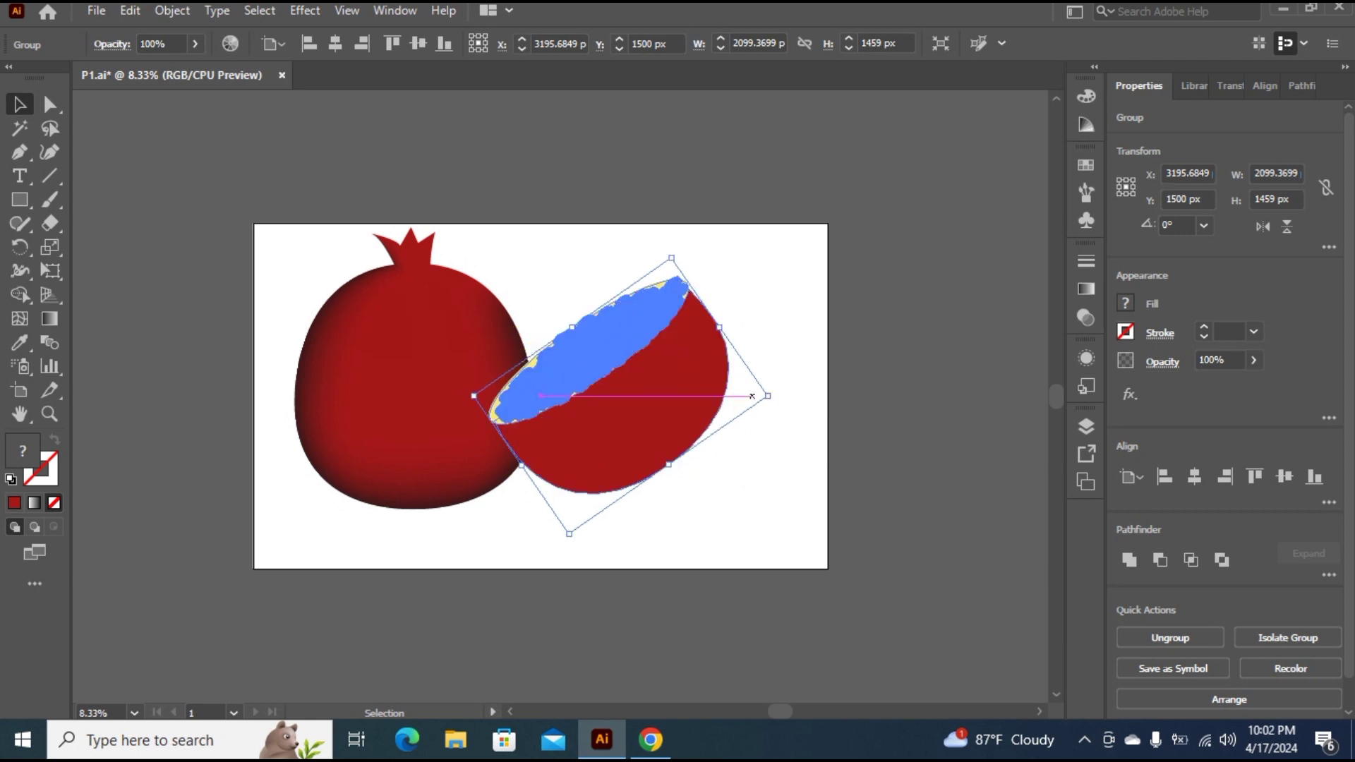
pyautogui.click(752, 396)
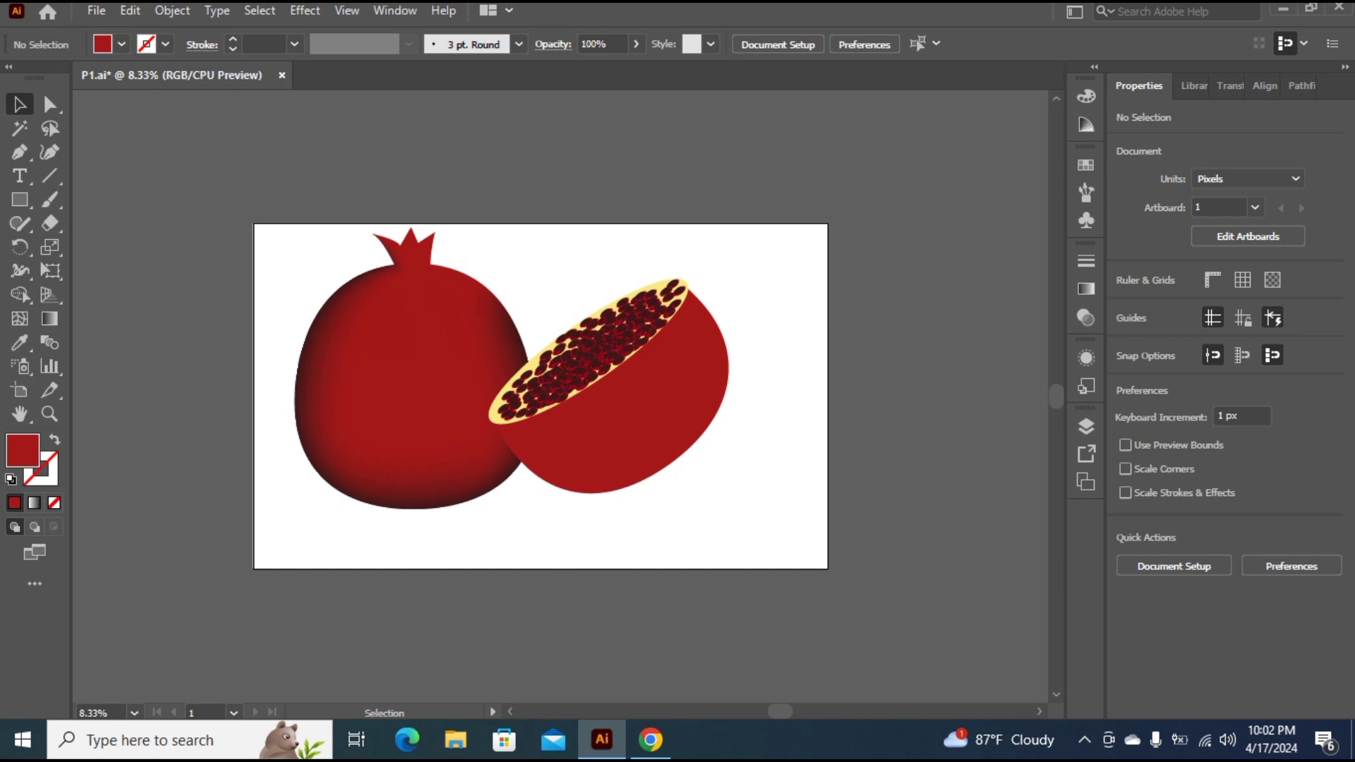
pyautogui.moveTo(194, 166); pyautogui.dragTo(808, 530)
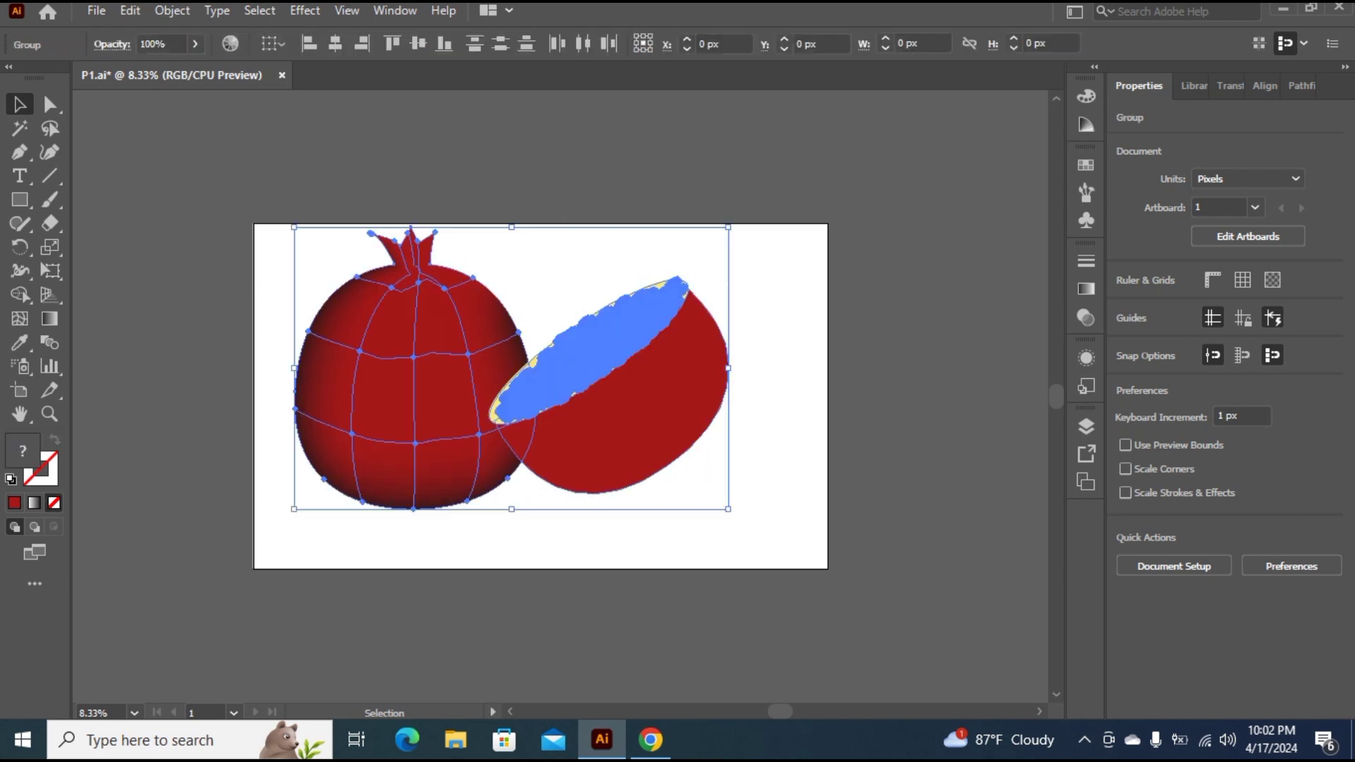
# Group both pomegranates and centre the pair at X 2500, Y 1500 px
pyautogui.hotkey('ctrl', 'g')
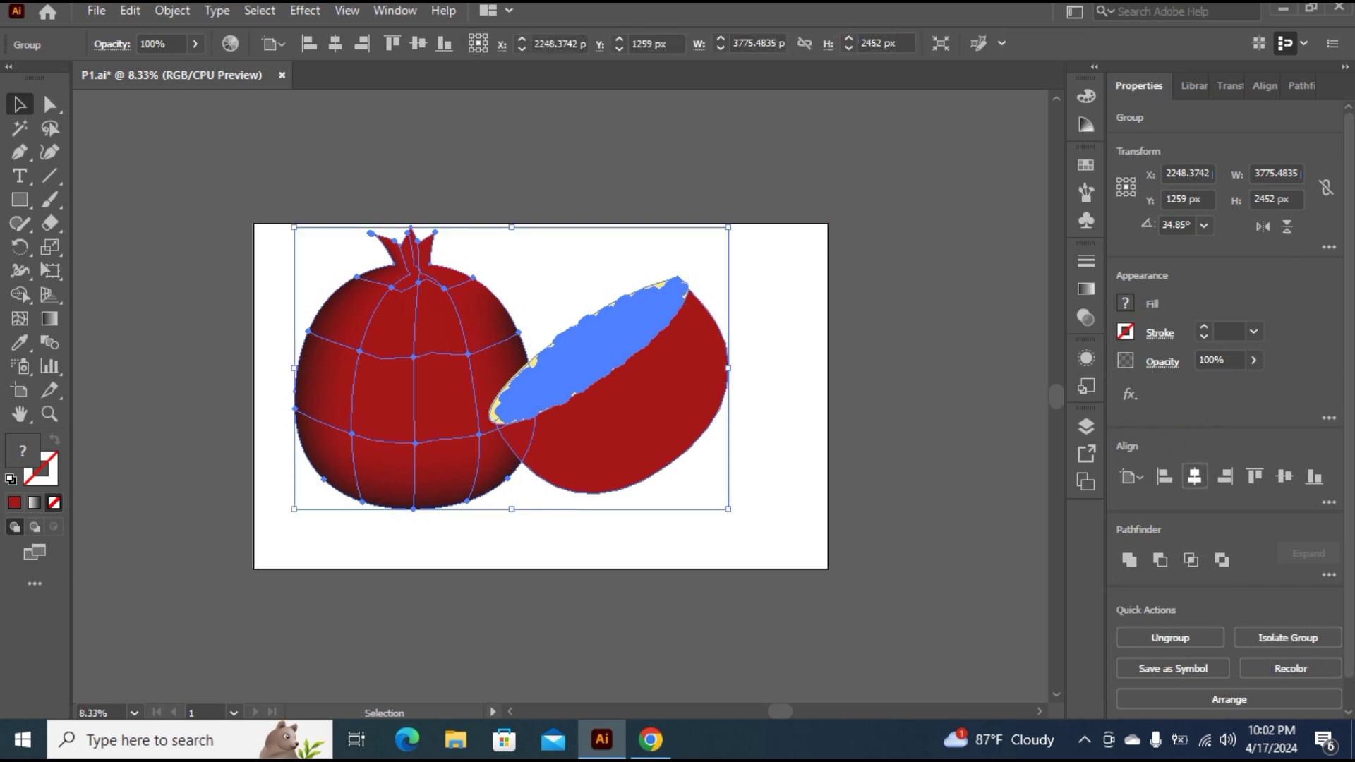
pyautogui.click(1194, 476)
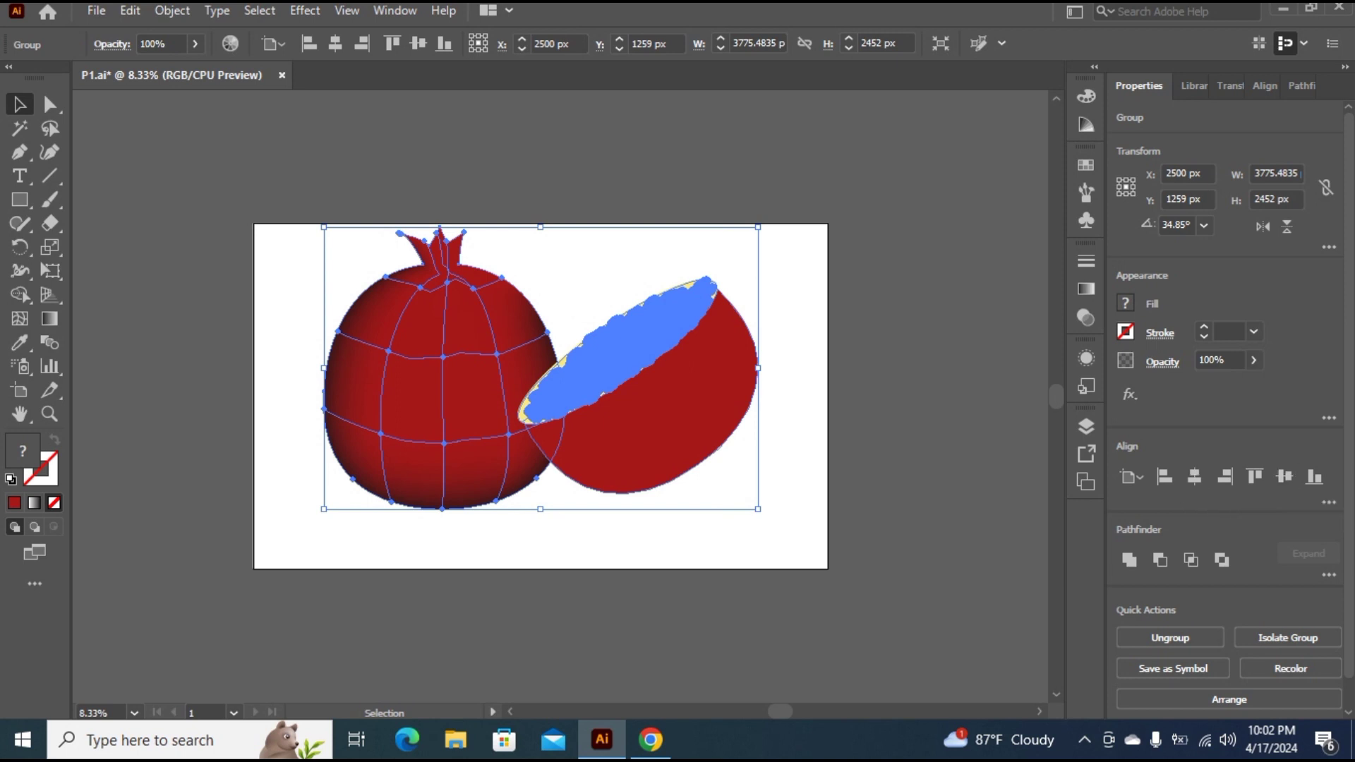
pyautogui.click(1284, 476)
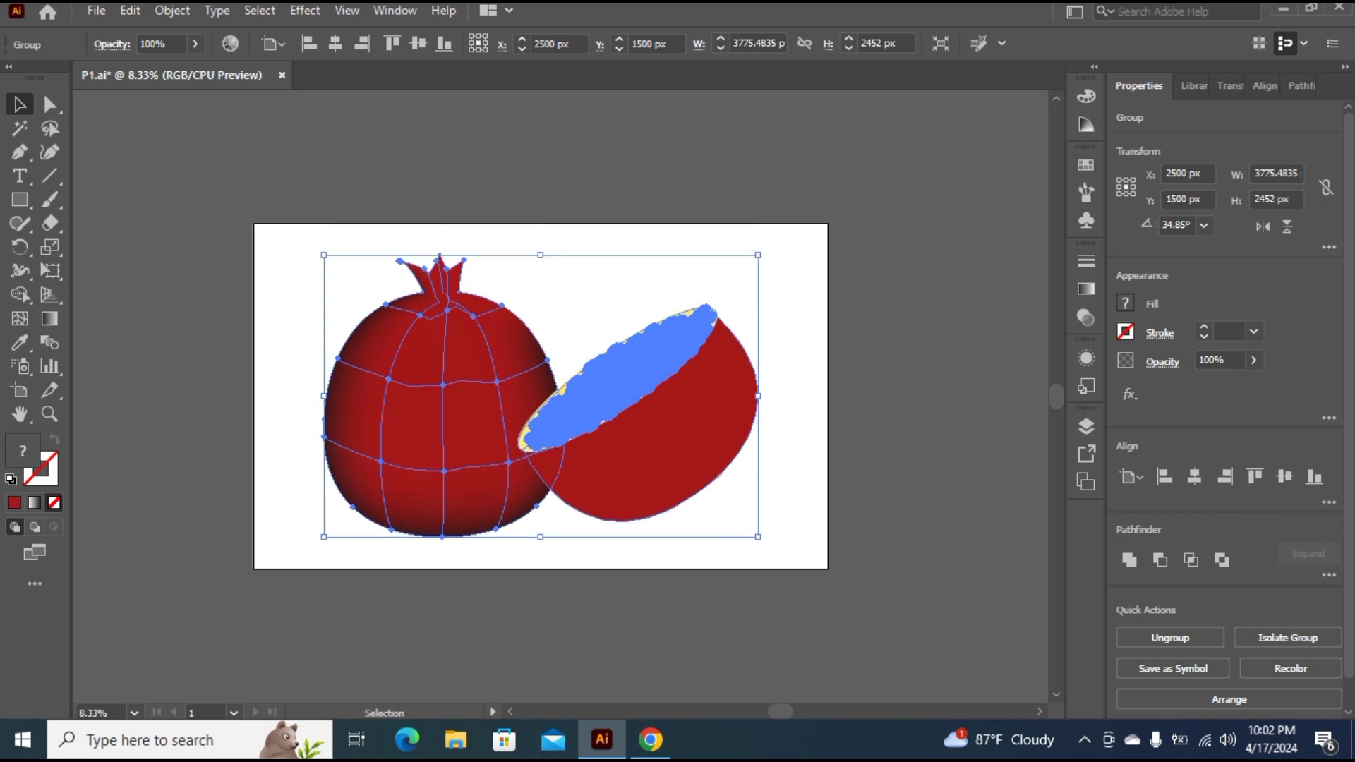
pyautogui.hotkey('ctrl', 'shift', 'a')
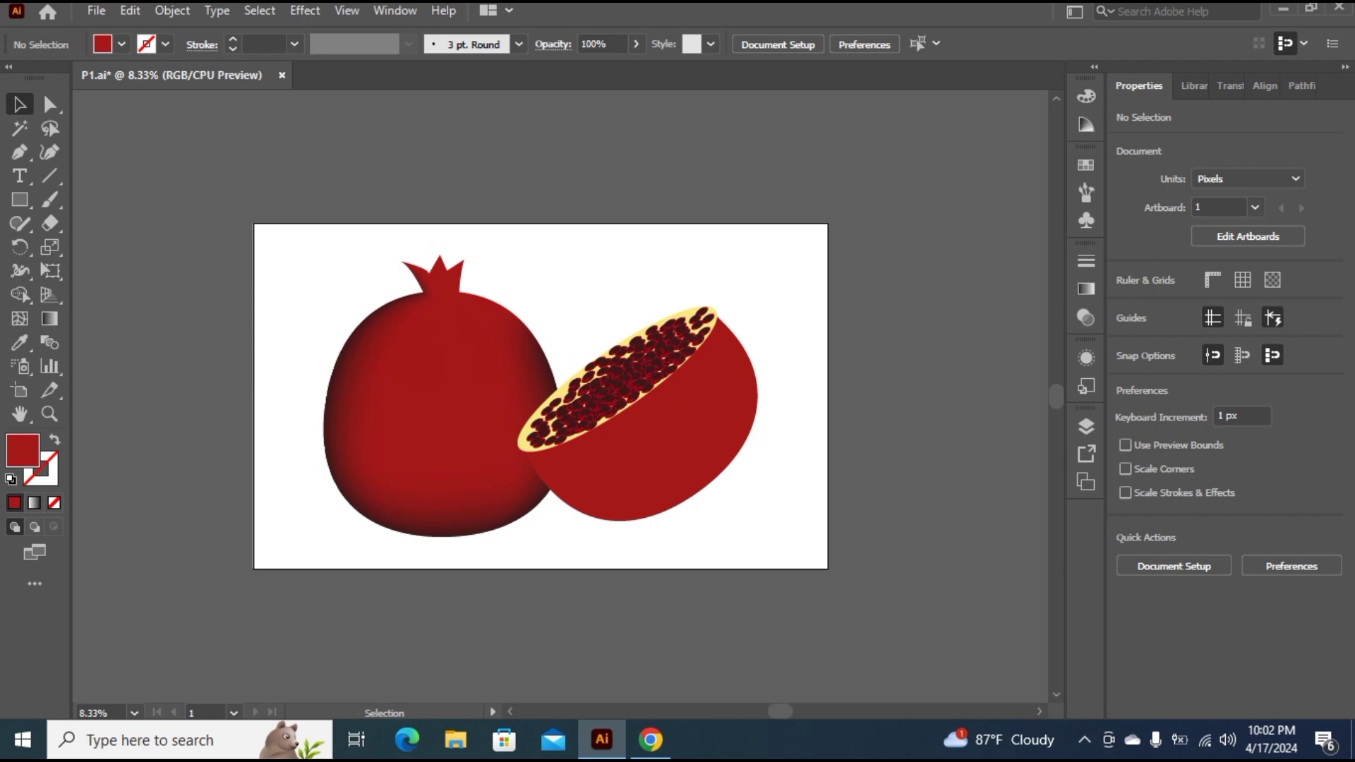